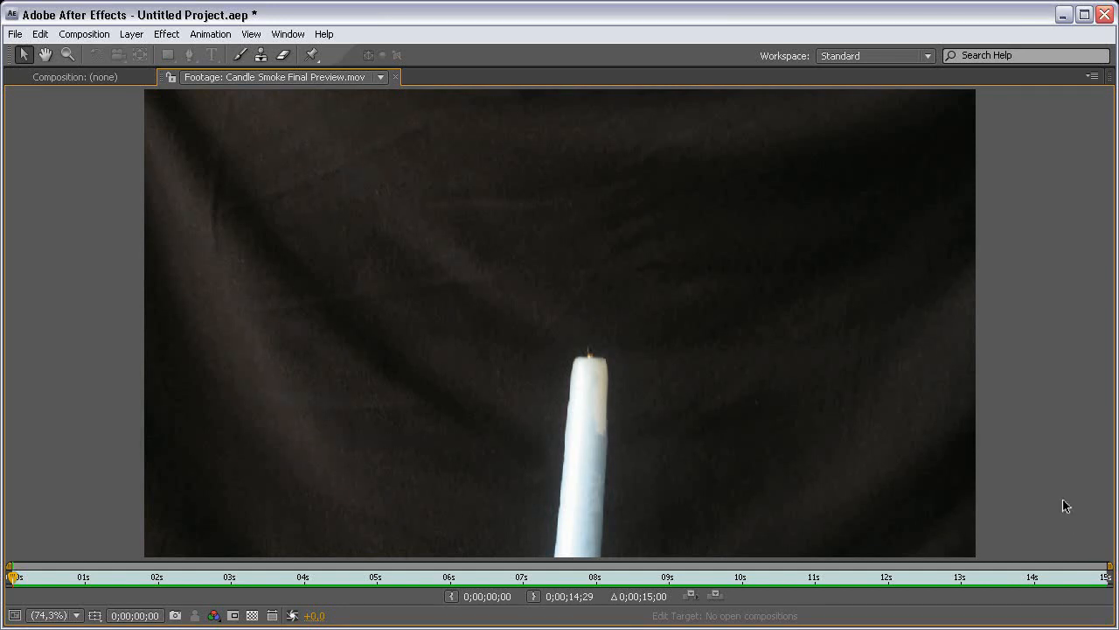
# Step: Play the Candle Smoke Final Preview.mov footage, restore the full workspace and close the footage viewer
pyautogui.press('space')
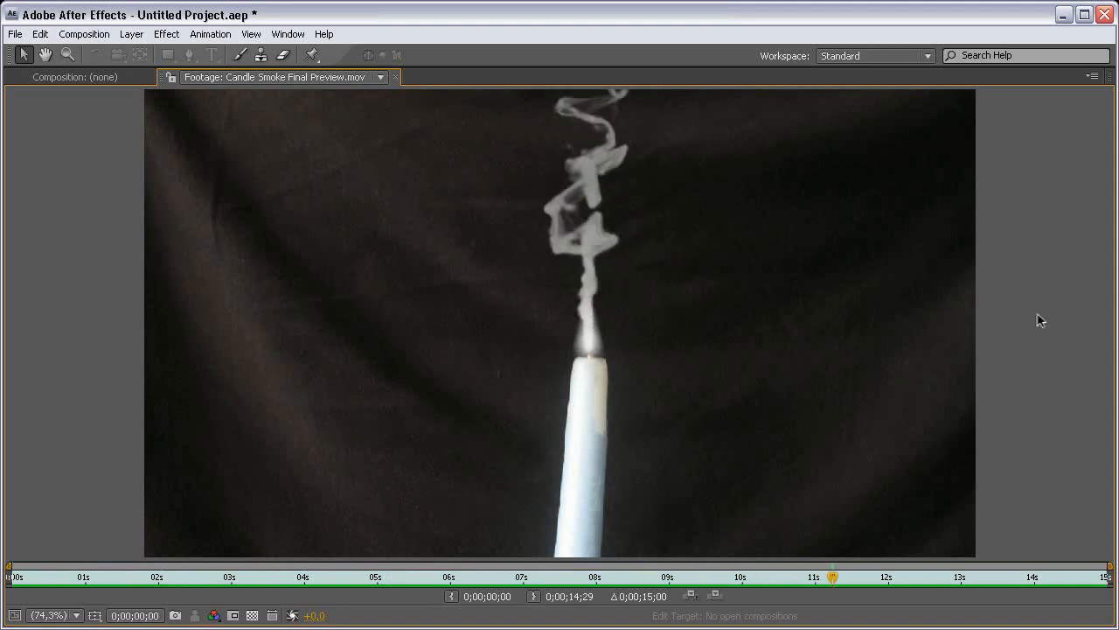
pyautogui.press('`')
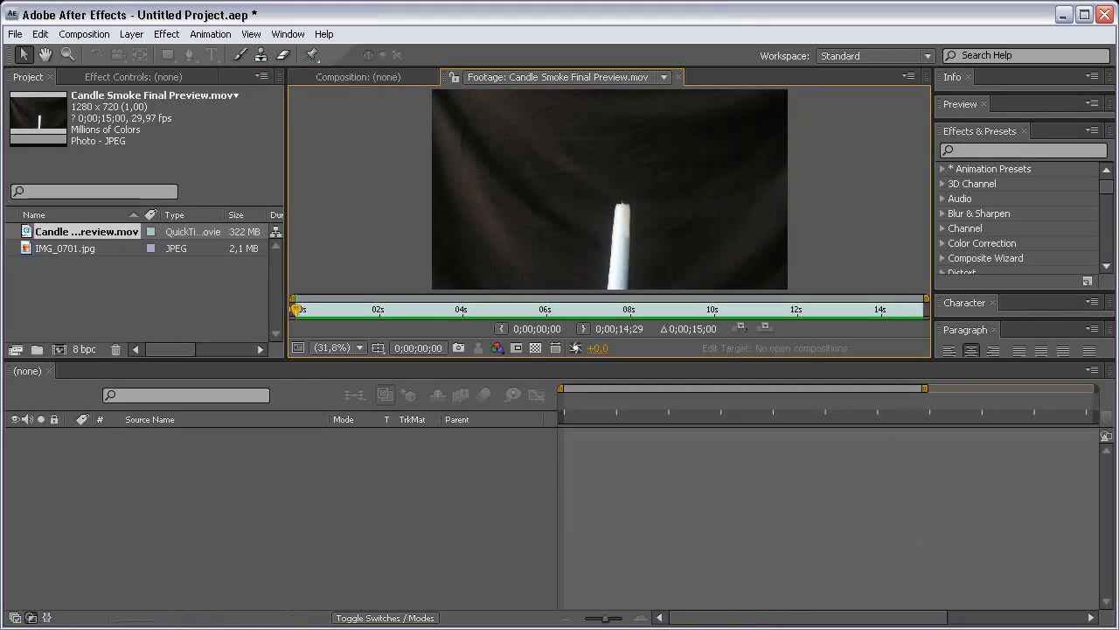
pyautogui.click(677, 77)
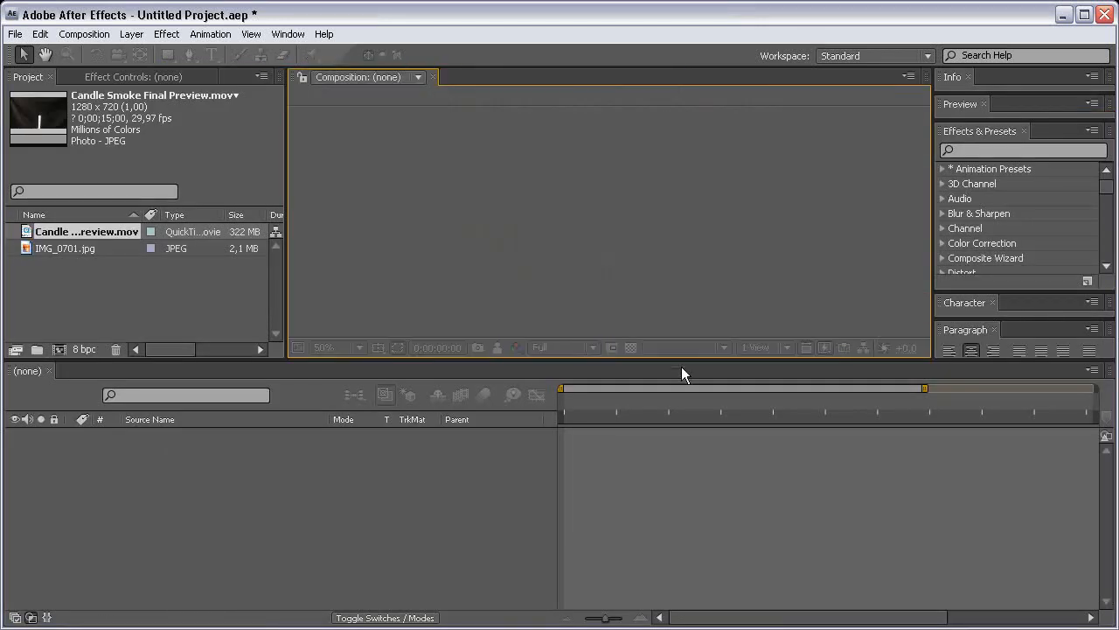
# Step: Create composition Comp 1 with the HDV/HDTV 720 29.97 preset, 1280 x 720 px and a duration of 0;01;02;01
pyautogui.moveTo(680, 358); pyautogui.dragTo(677, 388)
pyautogui.click(499, 486)
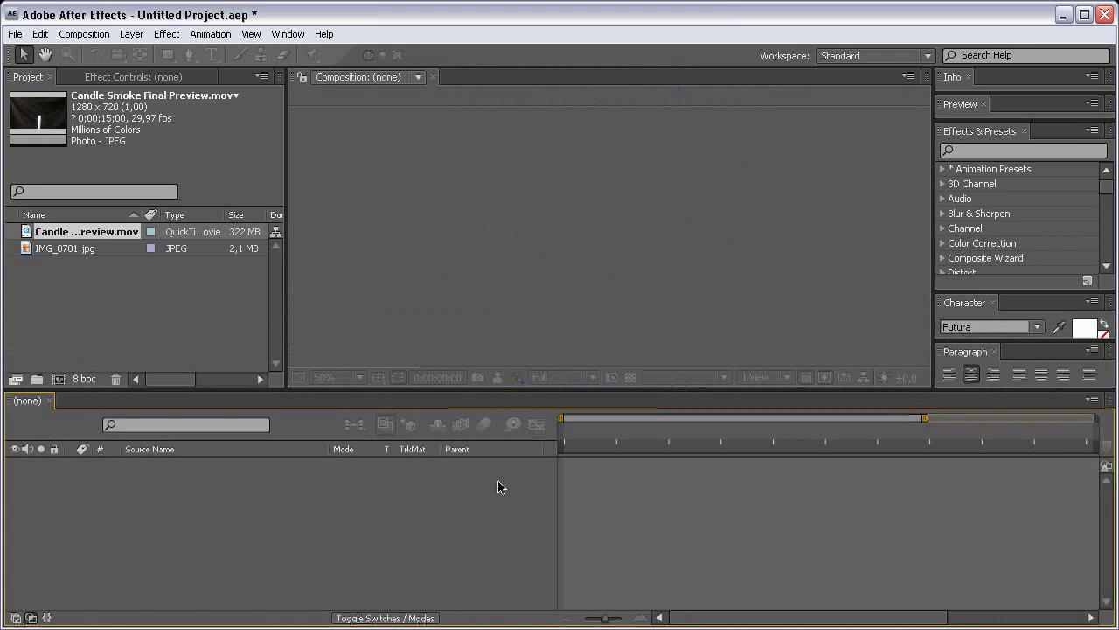
pyautogui.hotkey('ctrl', 'n')
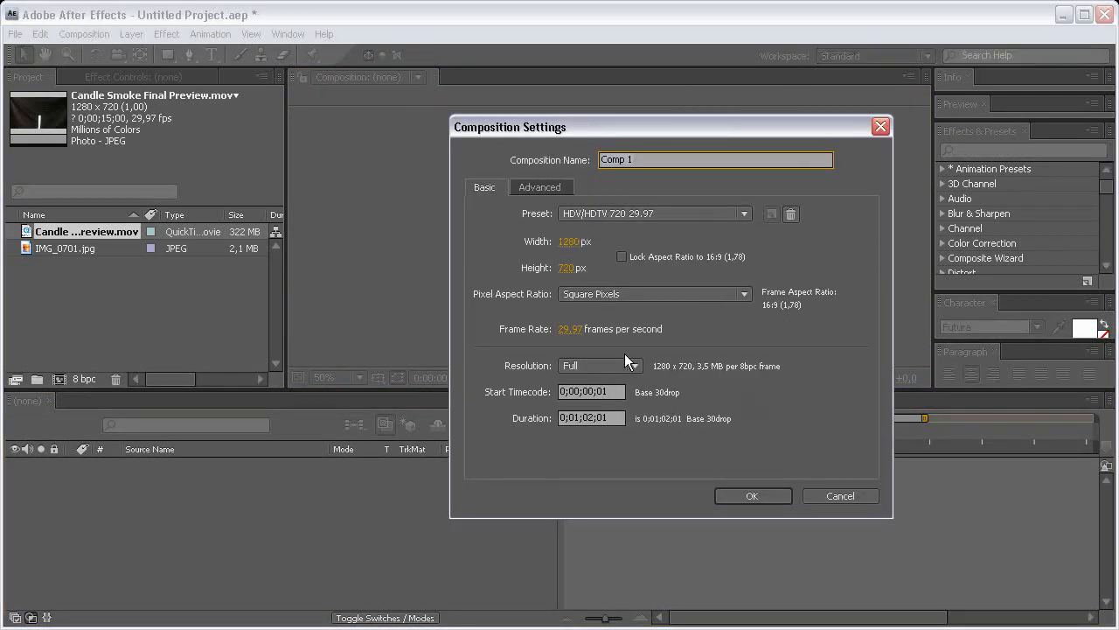
pyautogui.click(754, 496)
pyautogui.moveTo(650, 388); pyautogui.dragTo(650, 406)
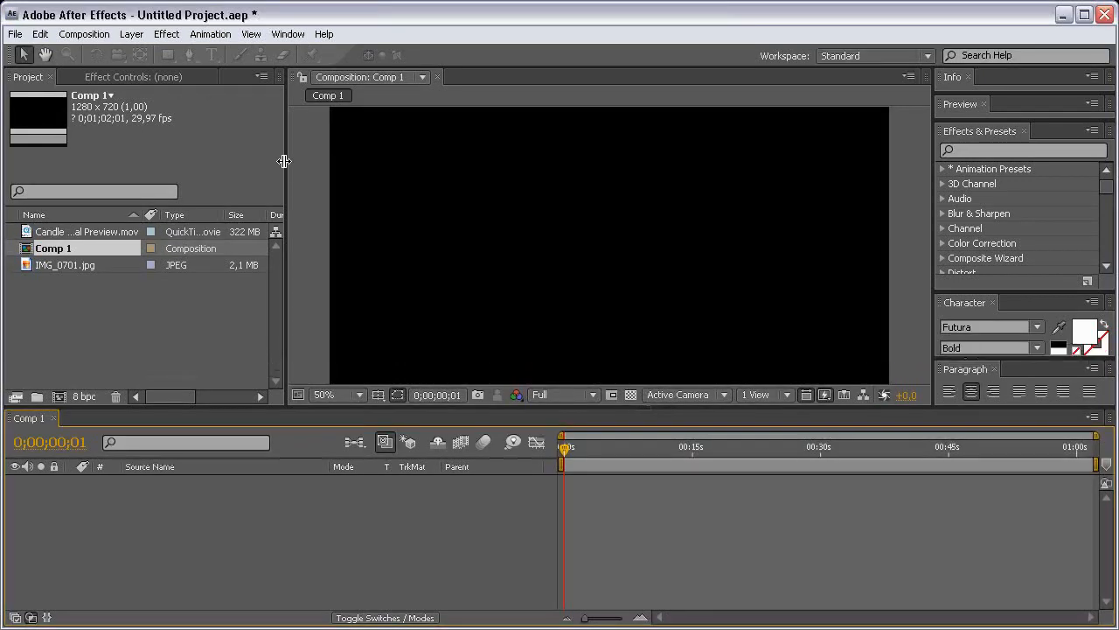
# Step: Create a white comp-sized solid layer named Particles
pyautogui.hotkey('ctrl', 'y')
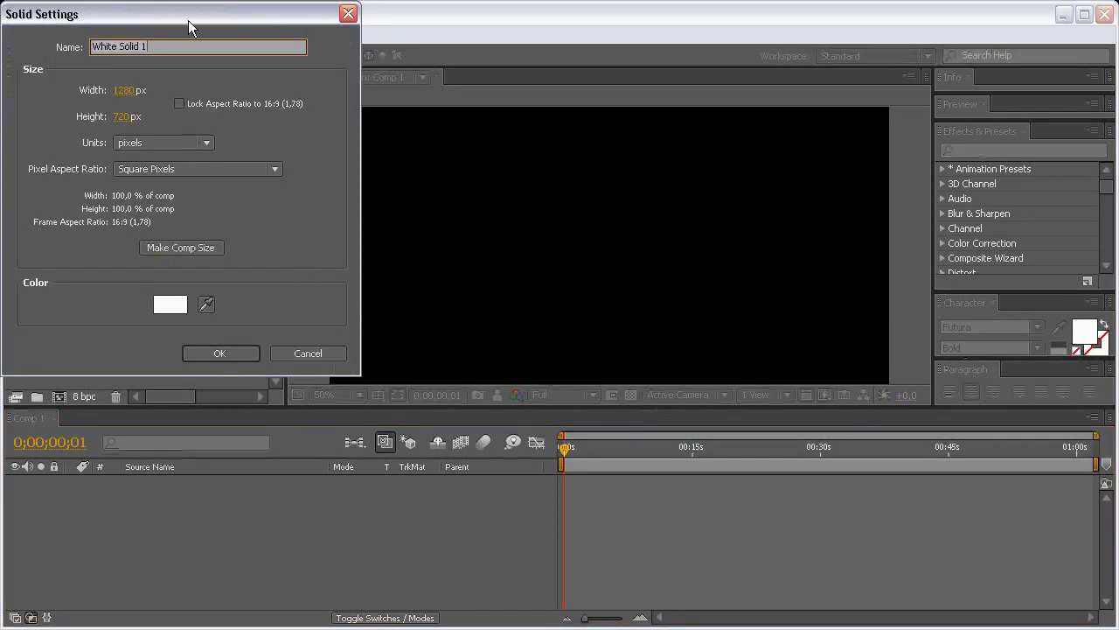
pyautogui.moveTo(188, 20); pyautogui.dragTo(594, 91)
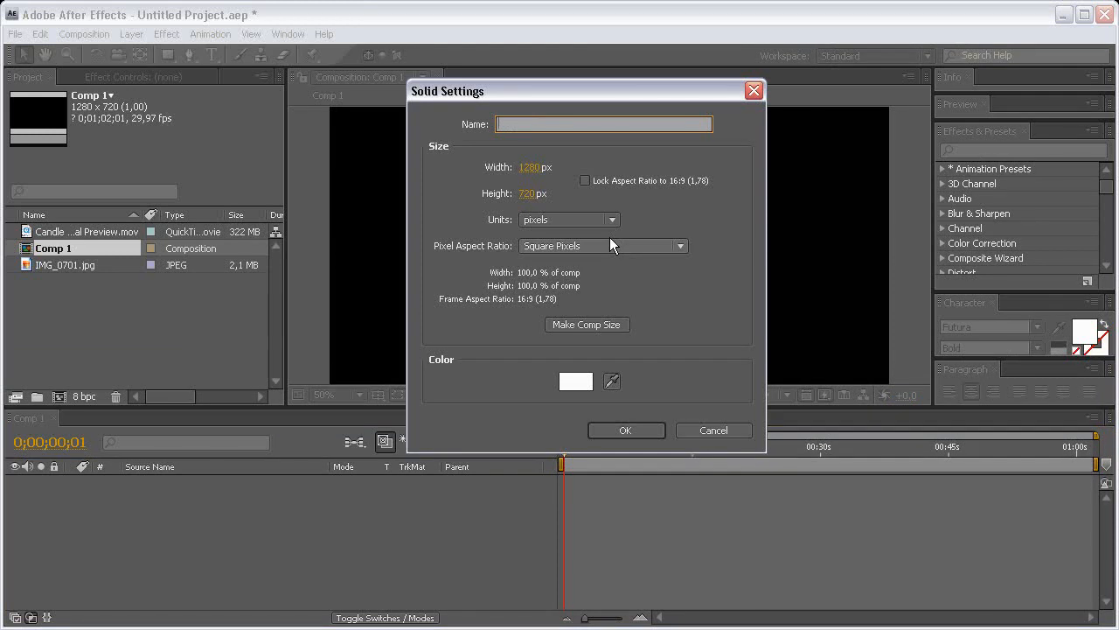
pyautogui.write('Particles')
pyautogui.press('Return')
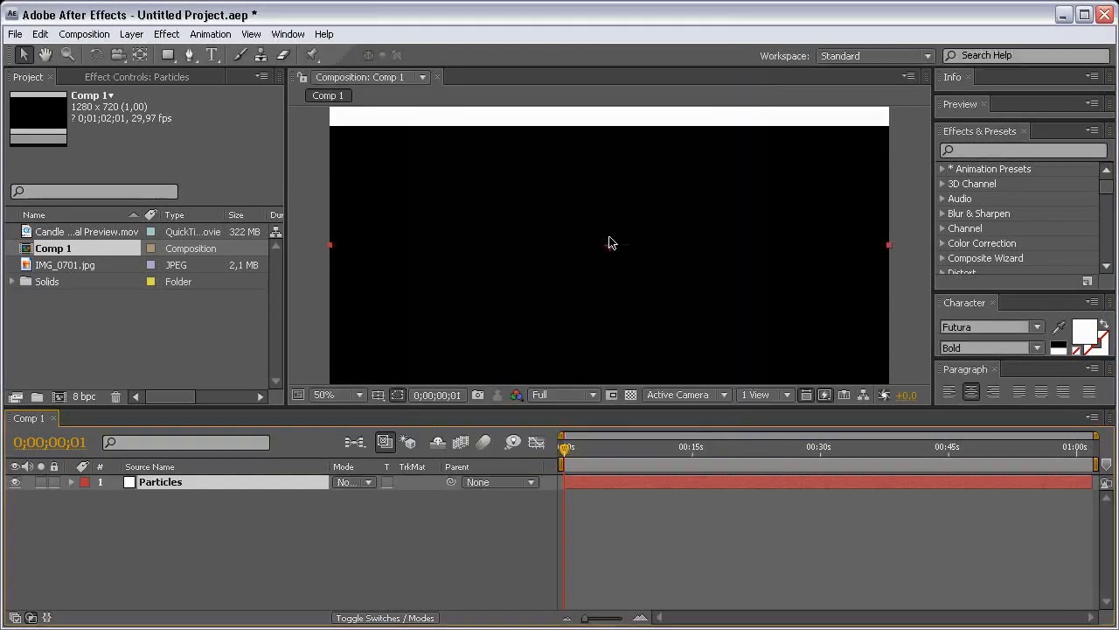
# Step: Apply the Particular effect to the Particles layer and fit the composition in an enlarged viewer
pyautogui.click(166, 34)
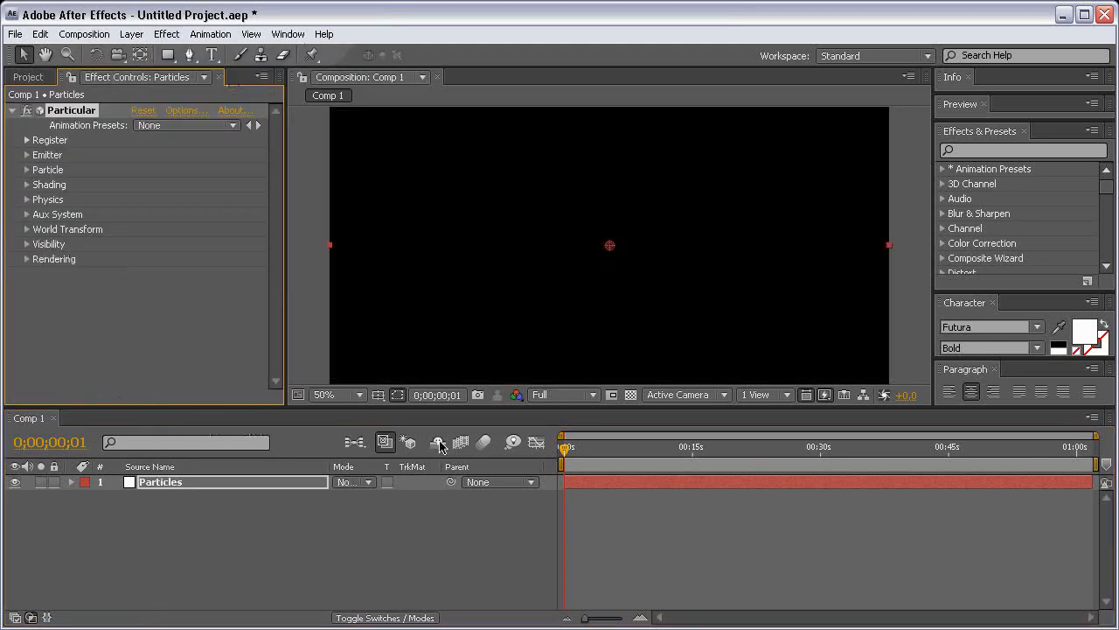
pyautogui.moveTo(439, 407); pyautogui.dragTo(438, 454)
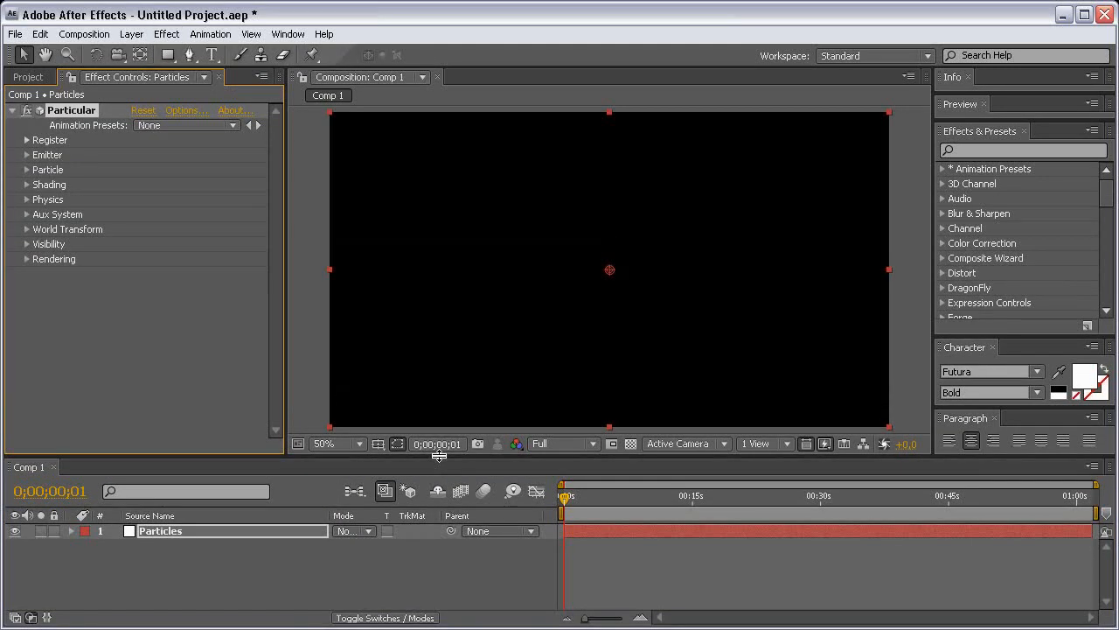
pyautogui.click(358, 443)
pyautogui.click(358, 459)
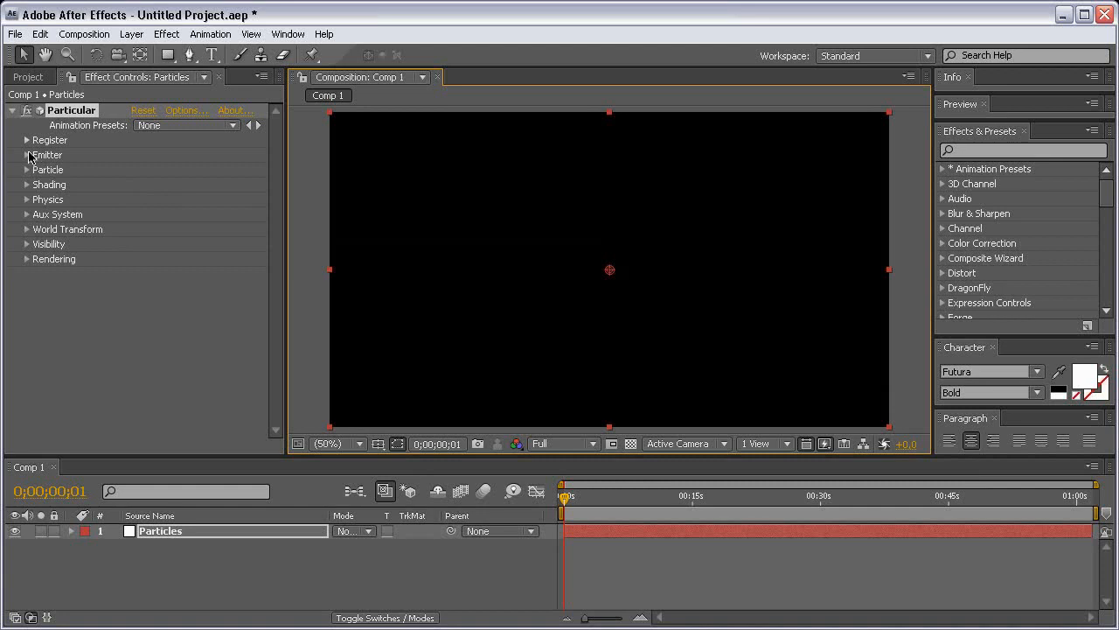
# Step: Set the Particular emitter's Particles/sec to 500
pyautogui.click(27, 155)
pyautogui.moveTo(288, 170); pyautogui.dragTo(307, 139)
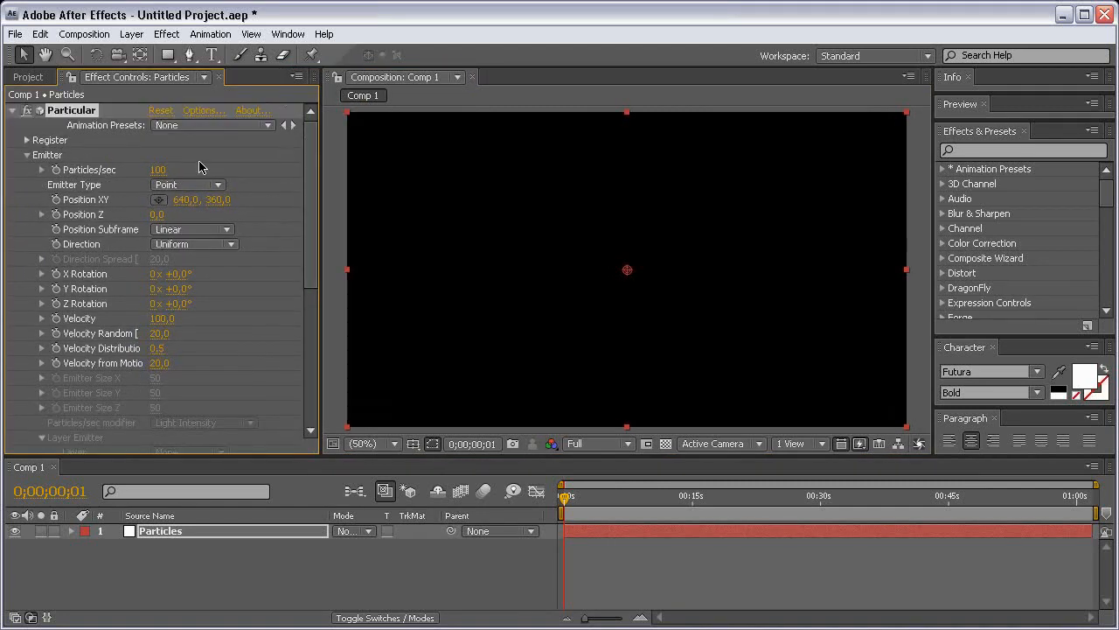
pyautogui.click(160, 169)
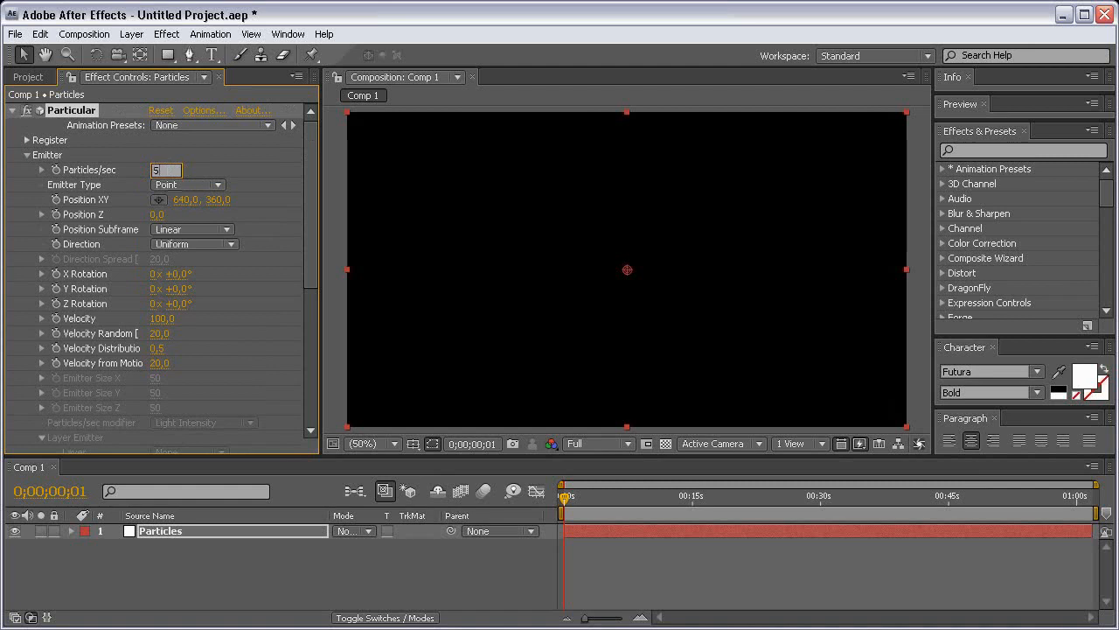
pyautogui.write('500')
pyautogui.click(253, 169)
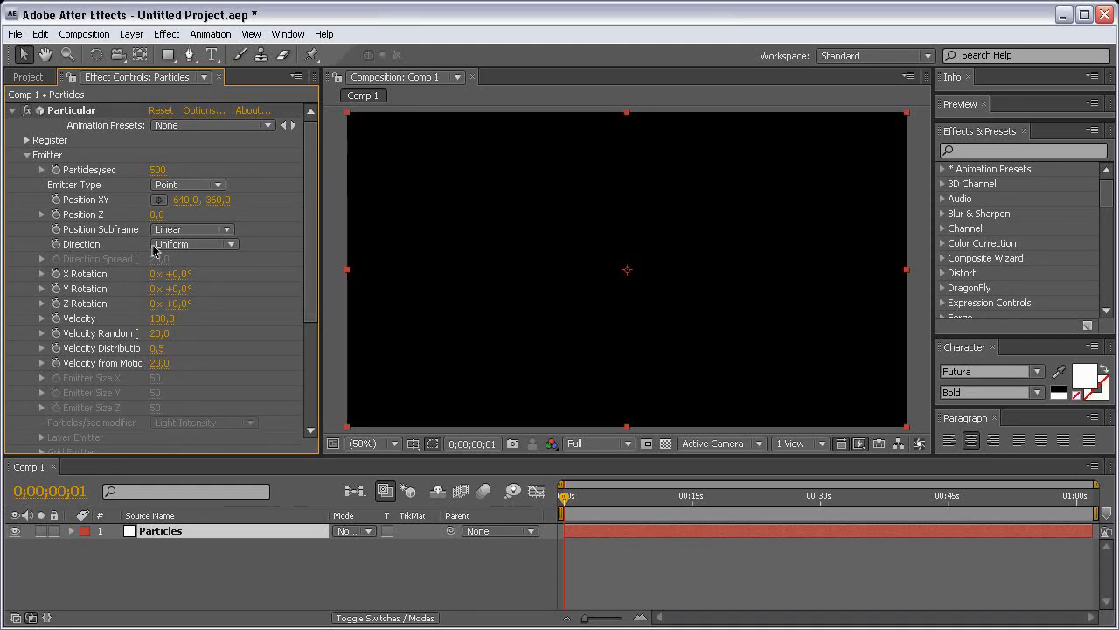
# Step: Set the emitter's Direction to Directional with a Direction Spread of 30%, checking the emission along the timeline up to about 7 seconds
pyautogui.click(194, 246)
pyautogui.click(218, 262)
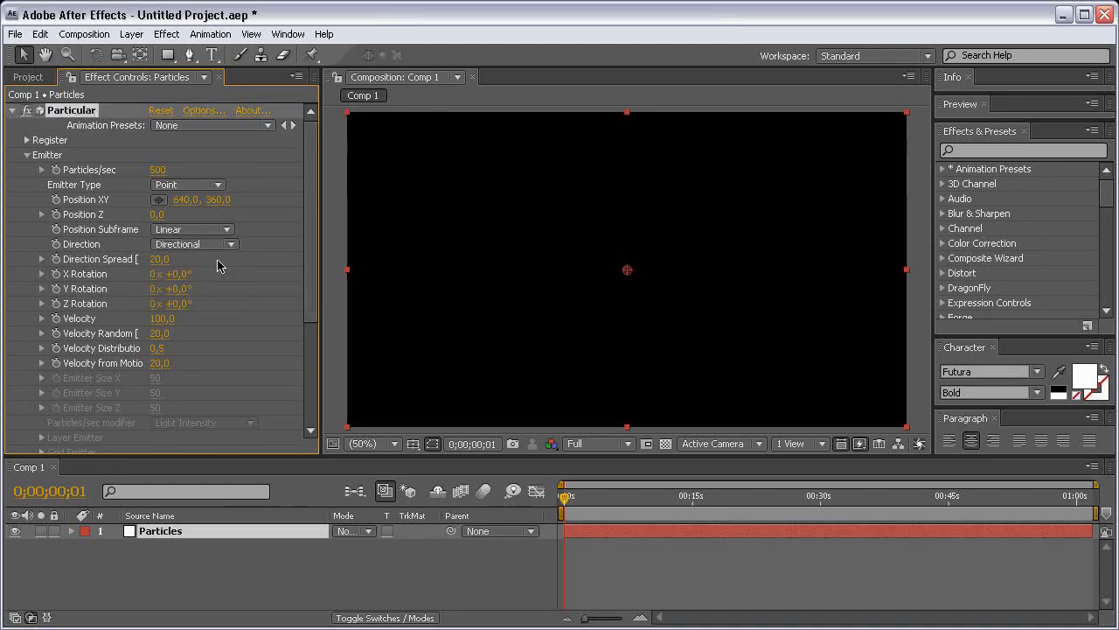
pyautogui.moveTo(570, 498); pyautogui.dragTo(607, 502)
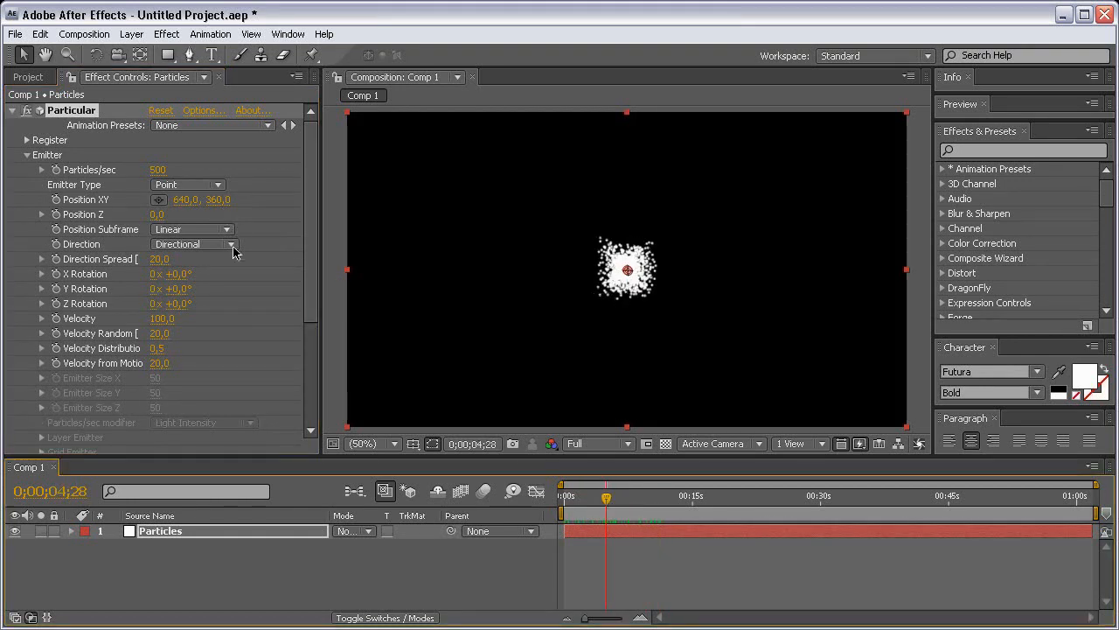
pyautogui.click(159, 260)
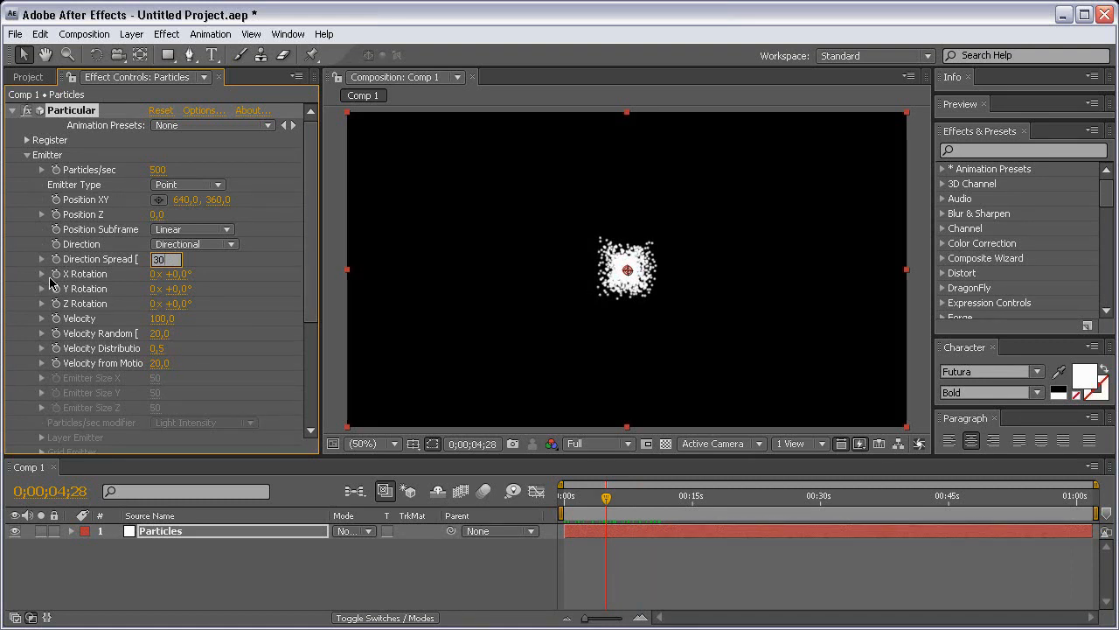
pyautogui.write('30')
pyautogui.press('Return')
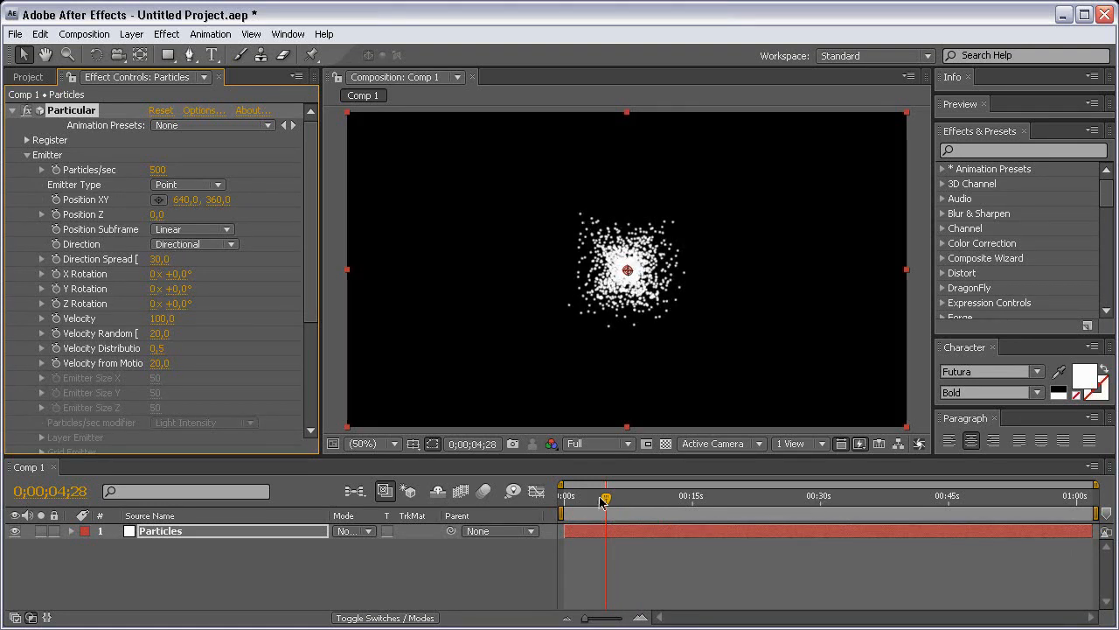
pyautogui.moveTo(606, 497)
pyautogui.mouseDown()
pyautogui.moveTo(638, 499)
pyautogui.moveTo(627, 500)
pyautogui.mouseUp()
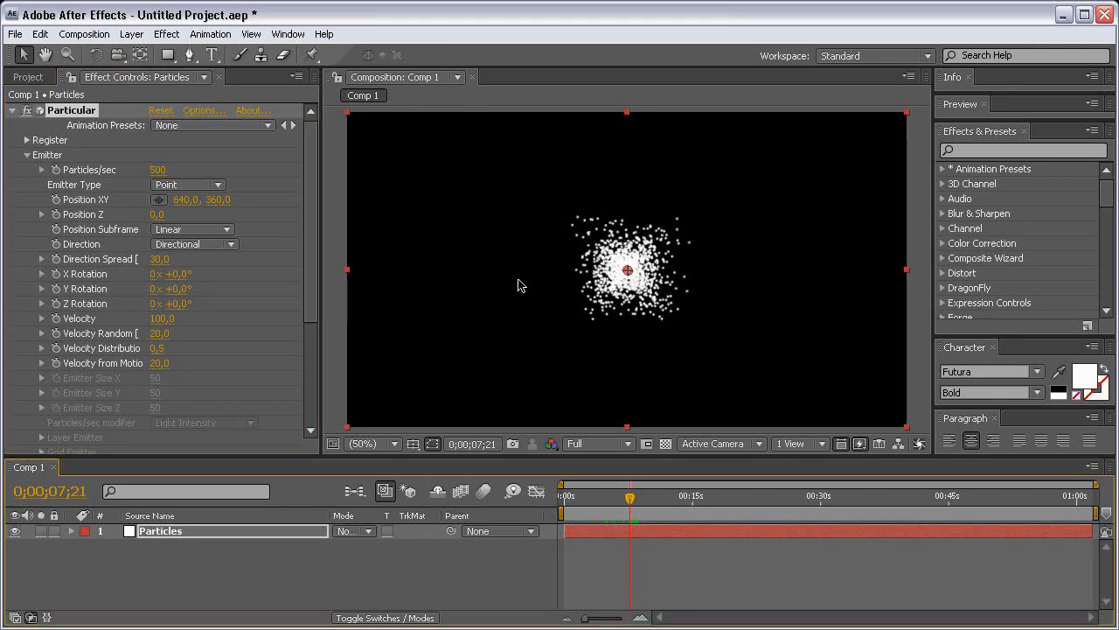
# Step: Push the emitter back in depth by setting its Position Z to 4000
pyautogui.click(158, 214)
pyautogui.write('4000')
pyautogui.press('Return')
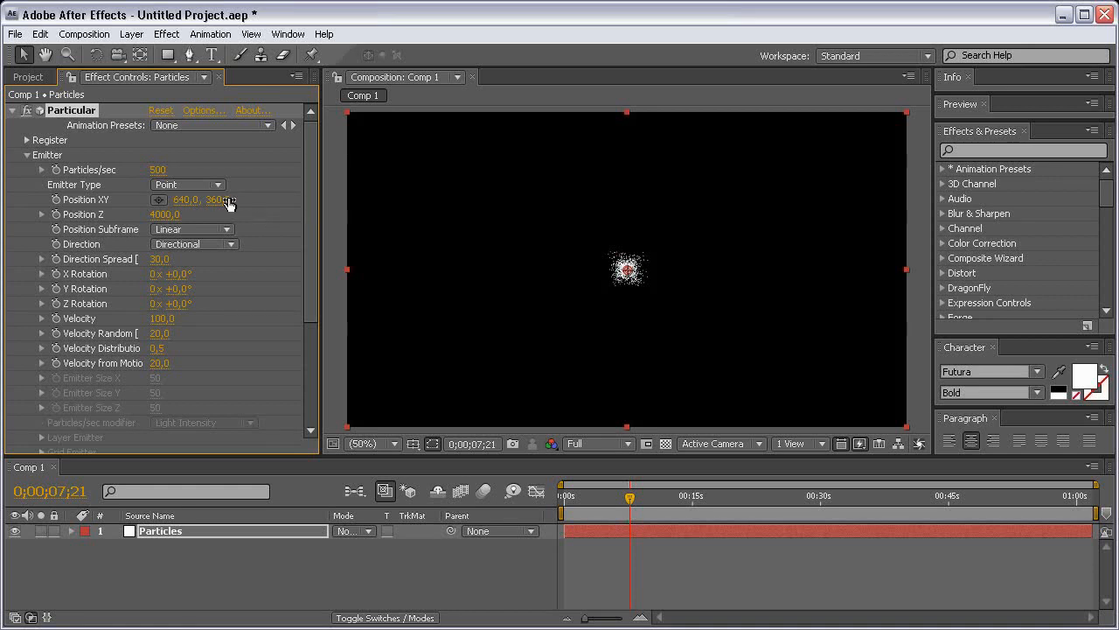
# Step: Try lowering the emitter in the frame with a vertical position of 1500
pyautogui.moveTo(217, 199); pyautogui.dragTo(805, 178)
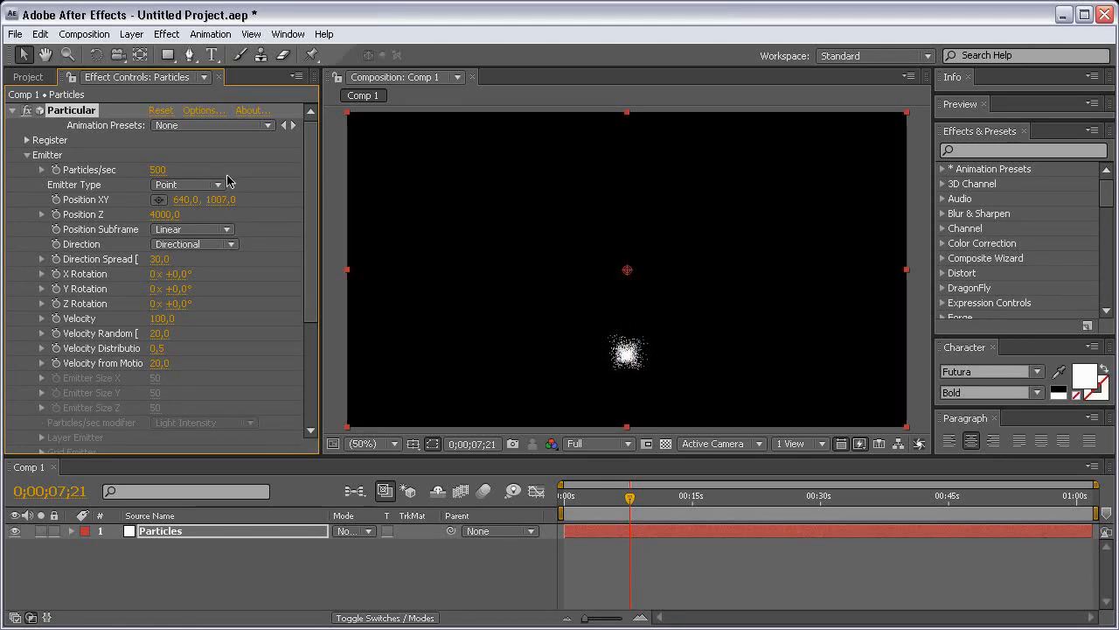
pyautogui.click(218, 199)
pyautogui.write('1500')
pyautogui.press('Return')
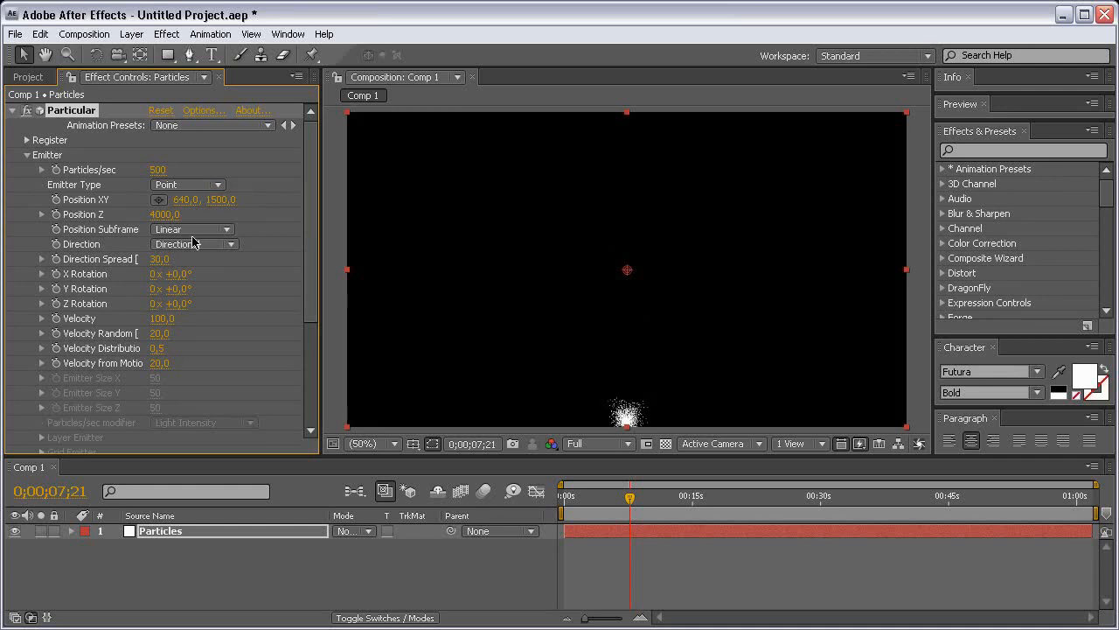
# Step: Set the vertical value of the emitter's Position XY to 1200
pyautogui.click(213, 199)
pyautogui.write('1200')
pyautogui.press('Return')
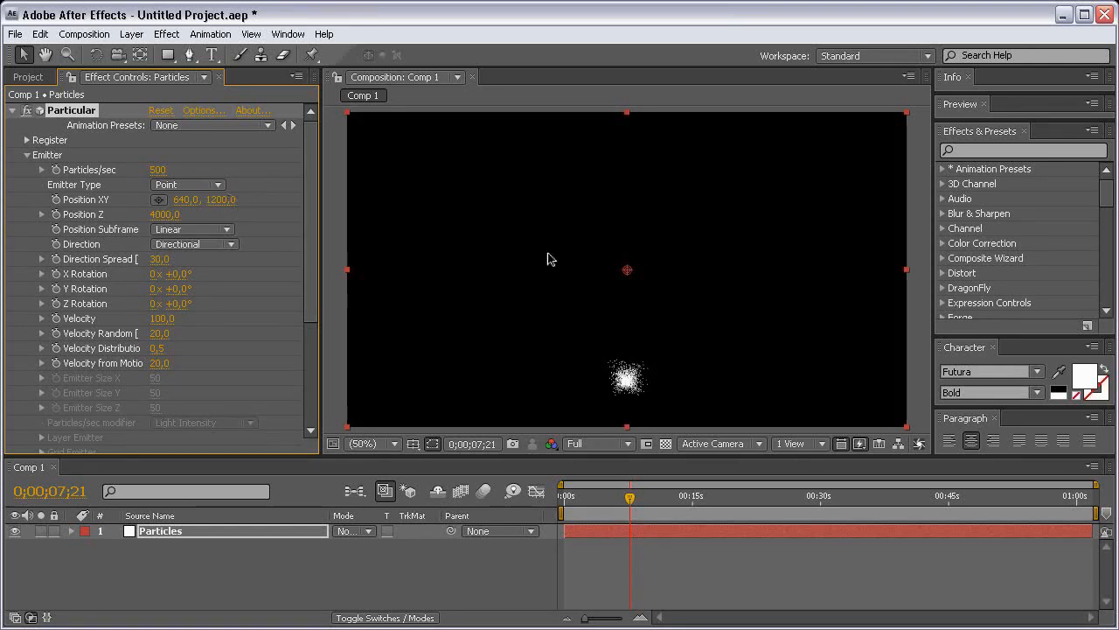
# Step: Set the emitter's Velocity Random to 50% and check the particles along the timeline up to about 18 seconds
pyautogui.click(162, 333)
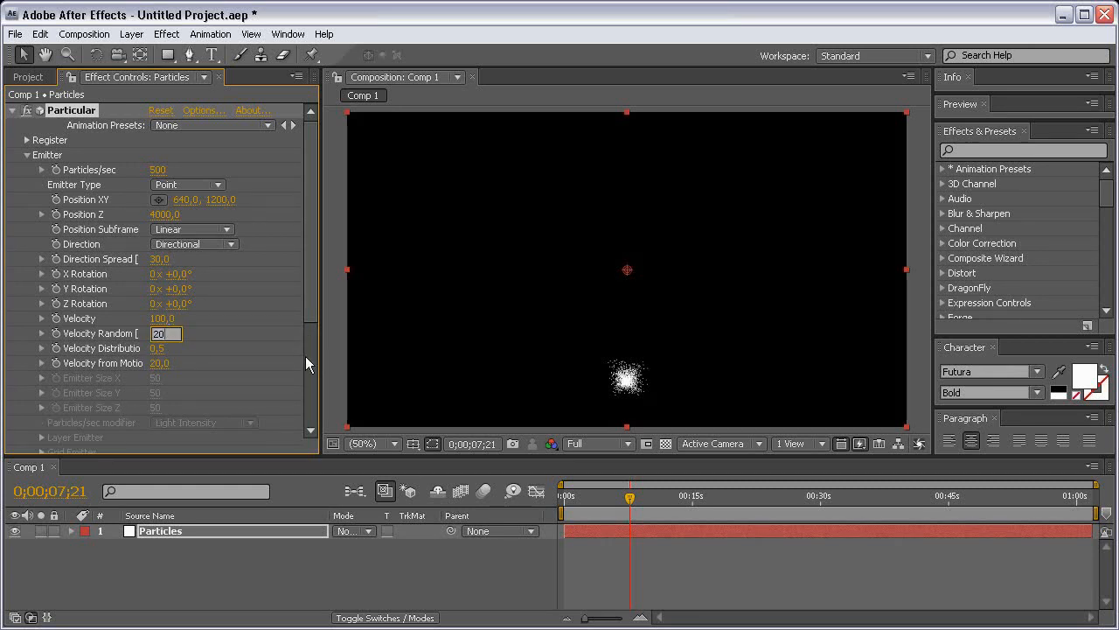
pyautogui.write('50')
pyautogui.press('Return')
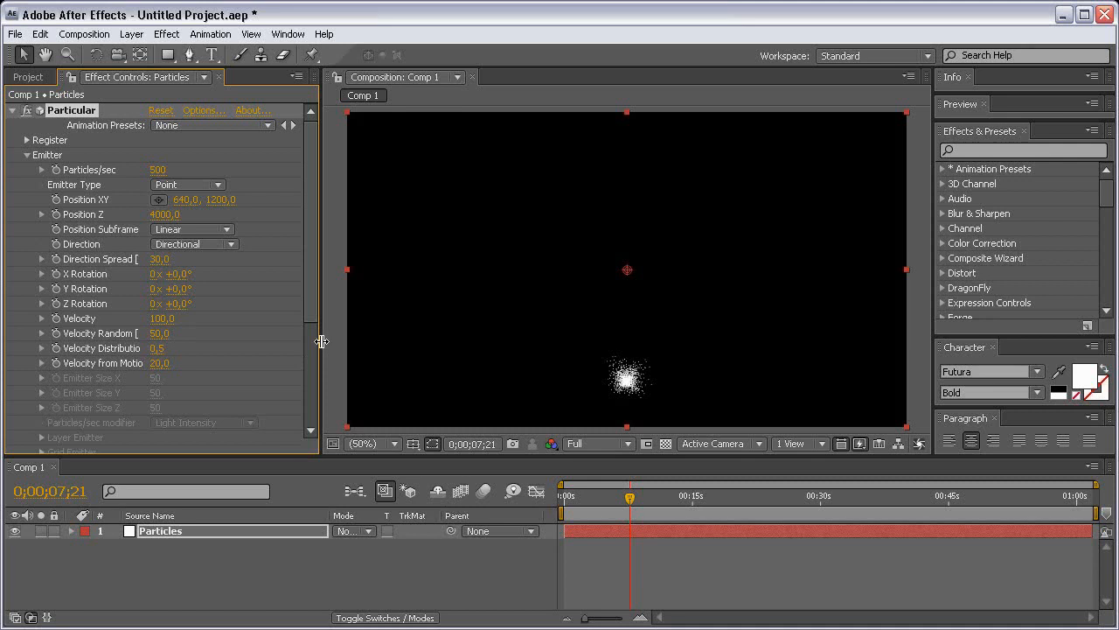
pyautogui.moveTo(322, 341); pyautogui.dragTo(361, 341)
pyautogui.click(648, 497)
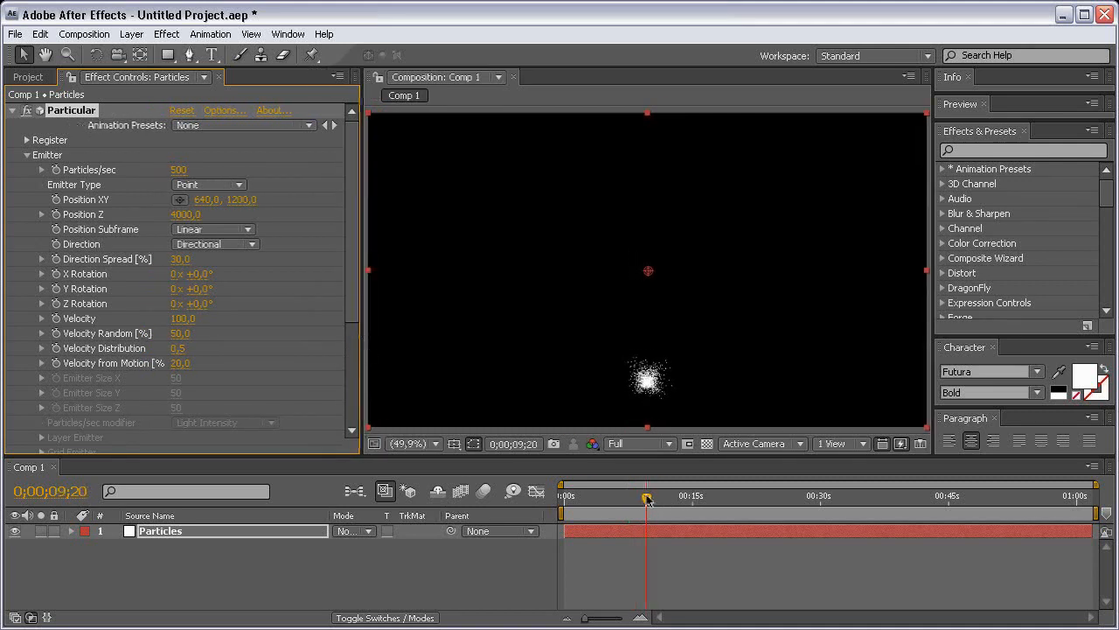
pyautogui.moveTo(648, 498); pyautogui.dragTo(721, 498)
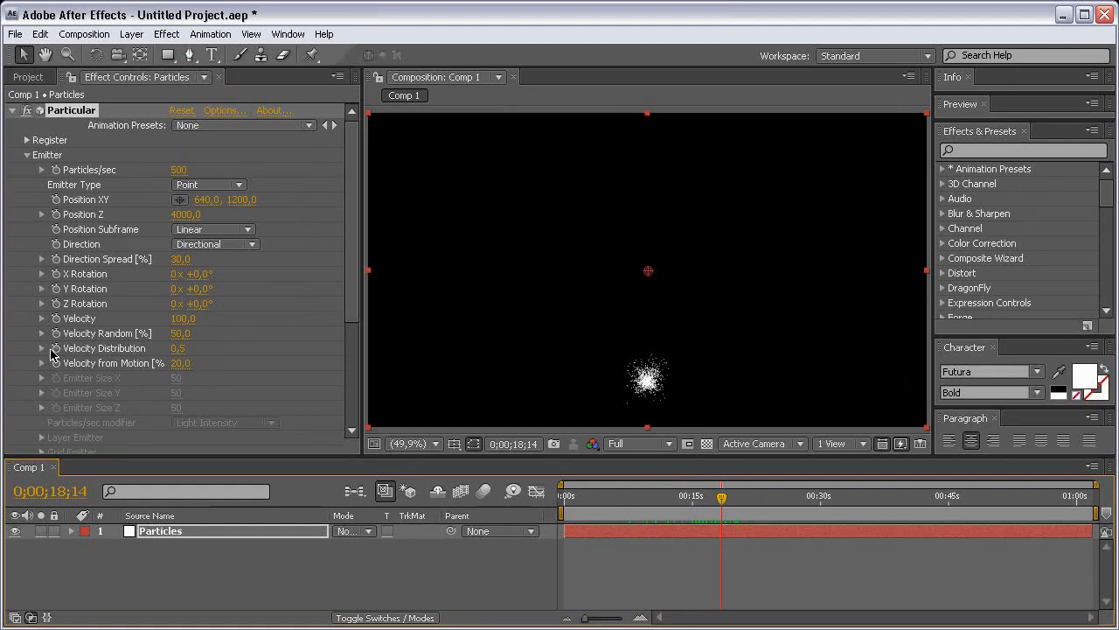
# Step: Set the emitter's Velocity Distribution to 0
pyautogui.click(181, 348)
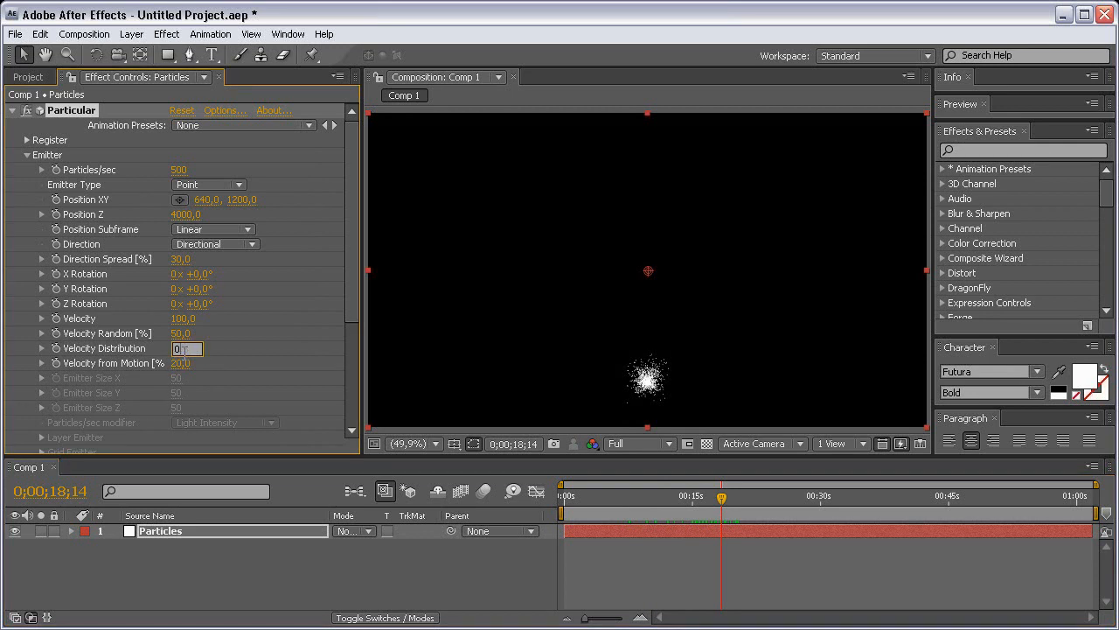
pyautogui.write('0')
pyautogui.press('Return')
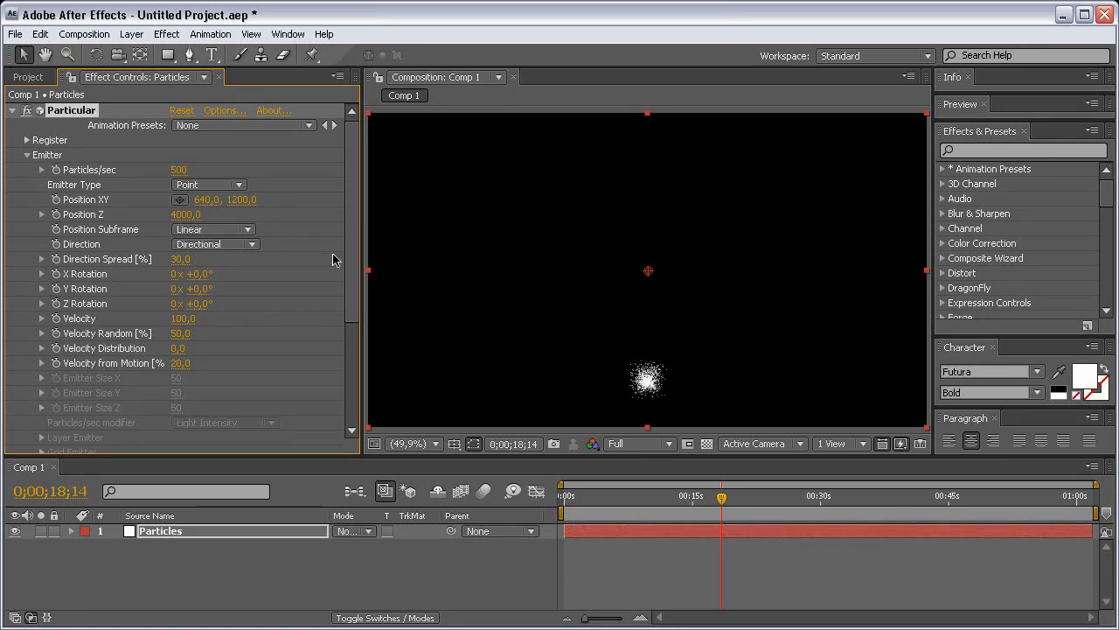
pyautogui.moveTo(355, 238)
pyautogui.mouseDown()
pyautogui.moveTo(354, 283)
pyautogui.moveTo(352, 230)
pyautogui.mouseUp()
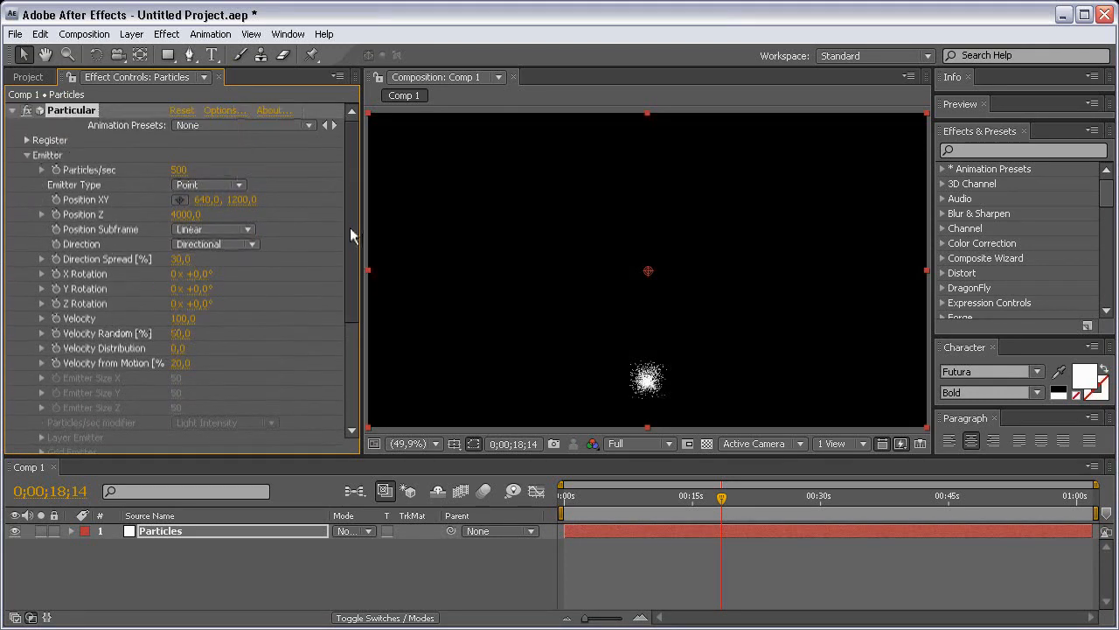
# Step: Collapse the Emitter settings and set the particle Life to 0.8 seconds
pyautogui.click(27, 155)
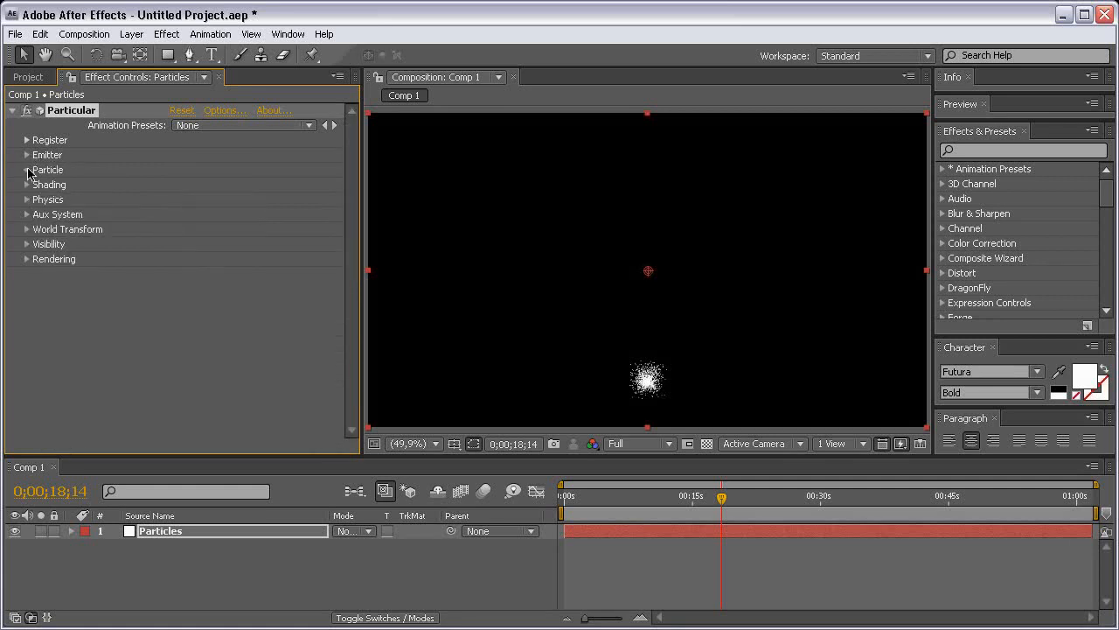
pyautogui.click(27, 169)
pyautogui.moveTo(348, 175); pyautogui.dragTo(346, 149)
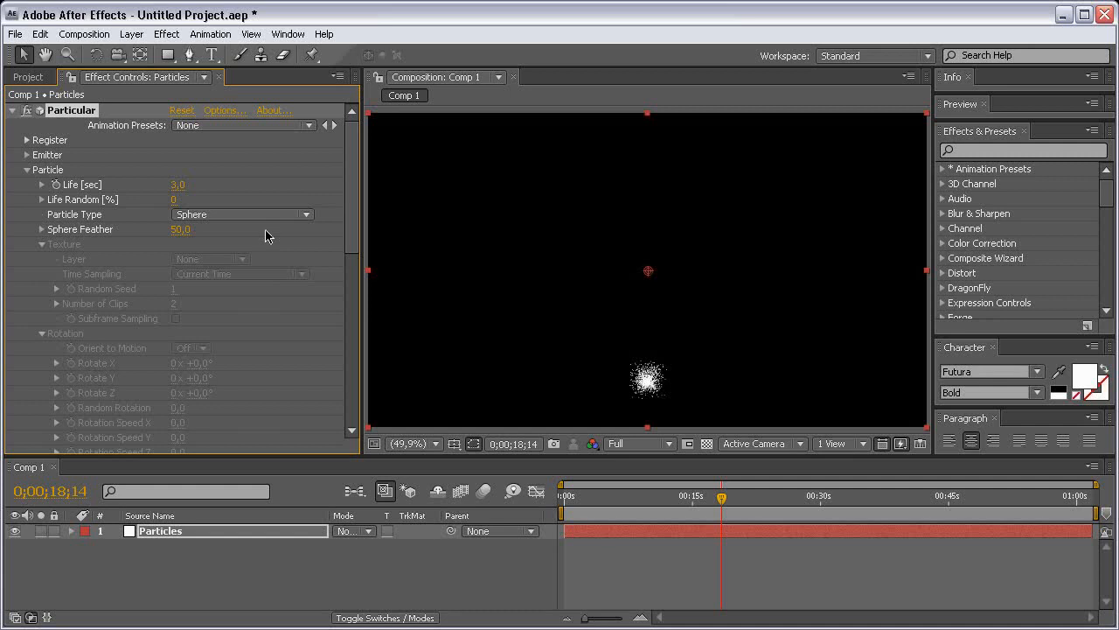
pyautogui.click(179, 185)
pyautogui.write('.8')
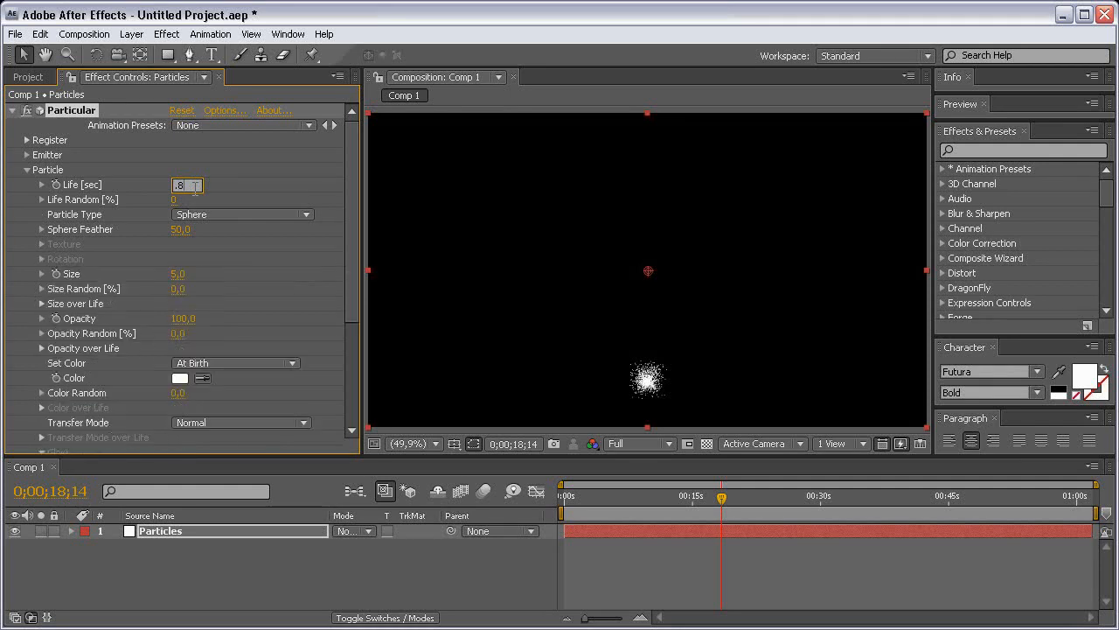
pyautogui.press('Return')
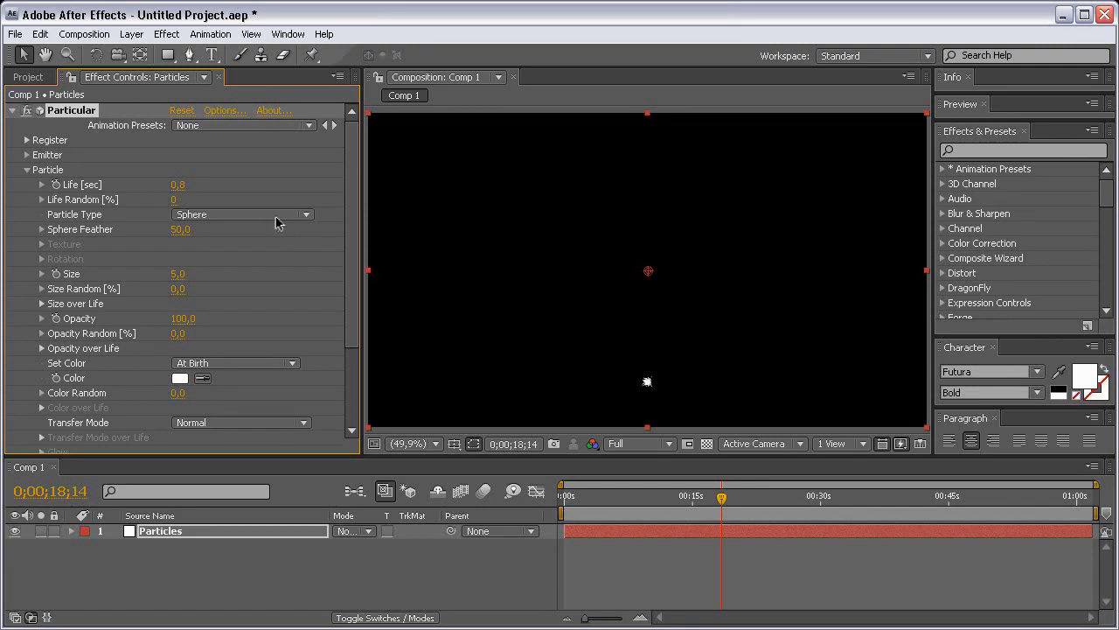
# Step: Set the particles' Life Random to 25% and Sphere Feather to 100
pyautogui.click(175, 201)
pyautogui.write('25')
pyautogui.click(245, 194)
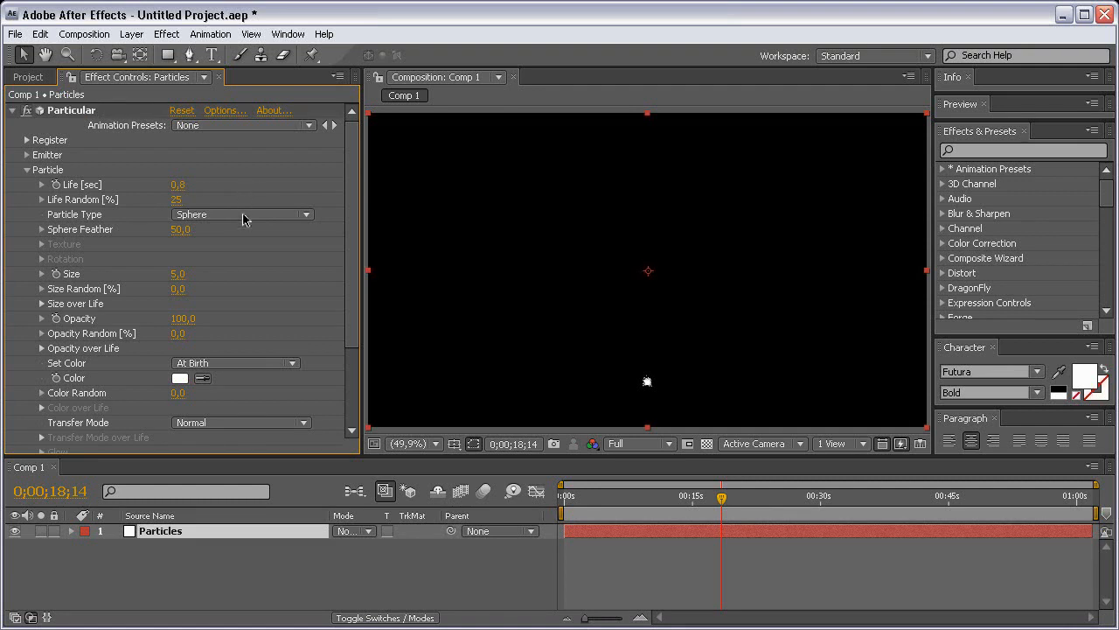
pyautogui.moveTo(181, 229); pyautogui.dragTo(281, 227)
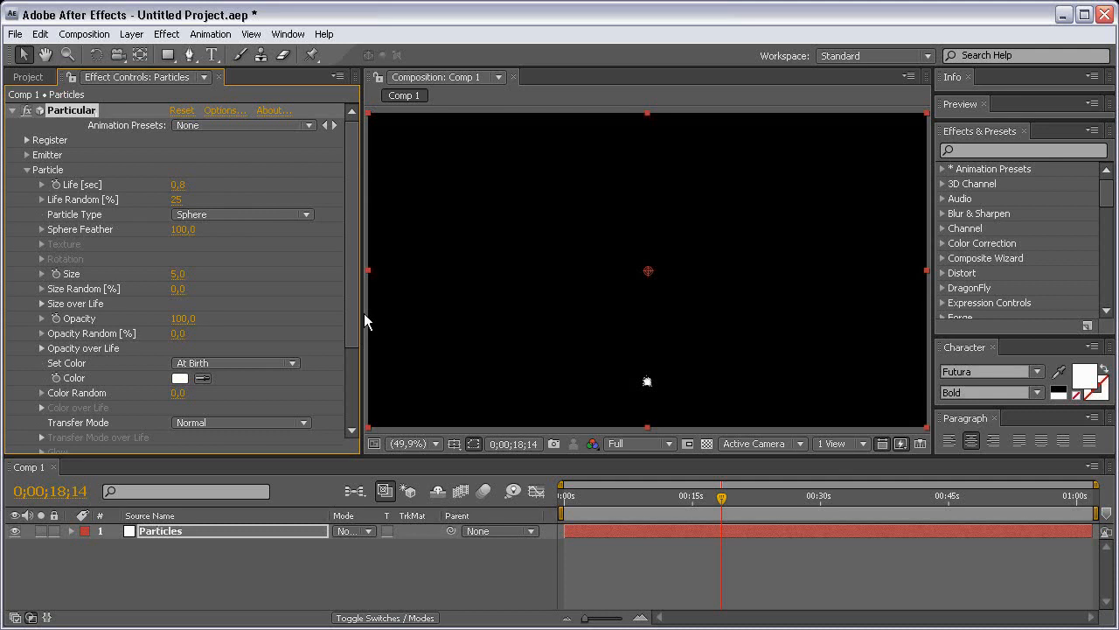
# Step: Set the particle Size to 120 and check the result along the timeline up to about 25 seconds
pyautogui.click(177, 276)
pyautogui.write('120')
pyautogui.press('Return')
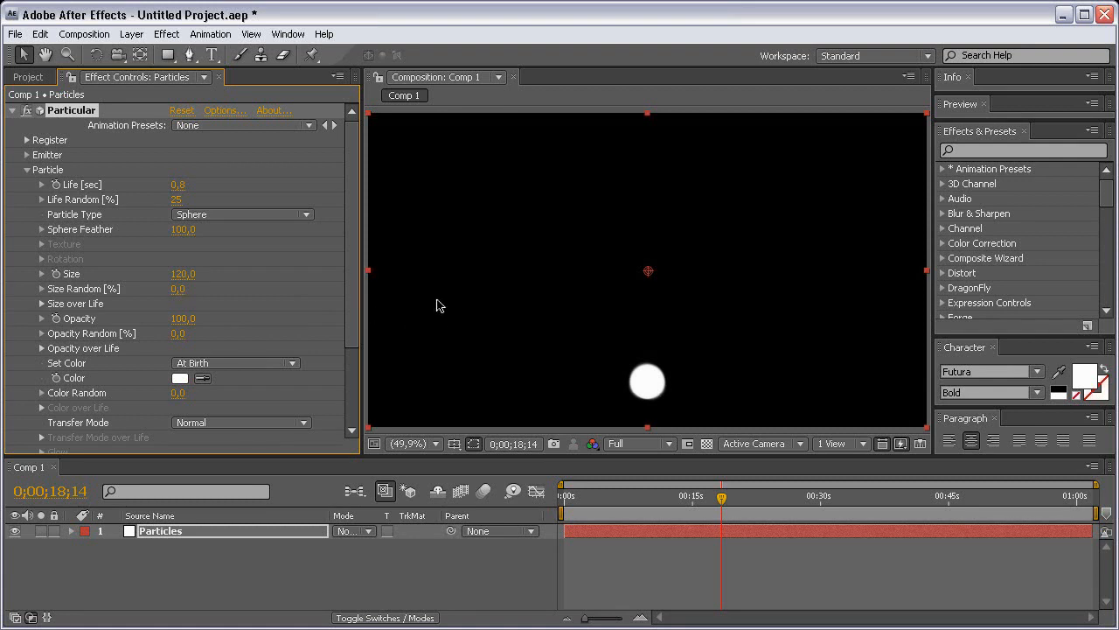
pyautogui.moveTo(722, 497); pyautogui.dragTo(781, 497)
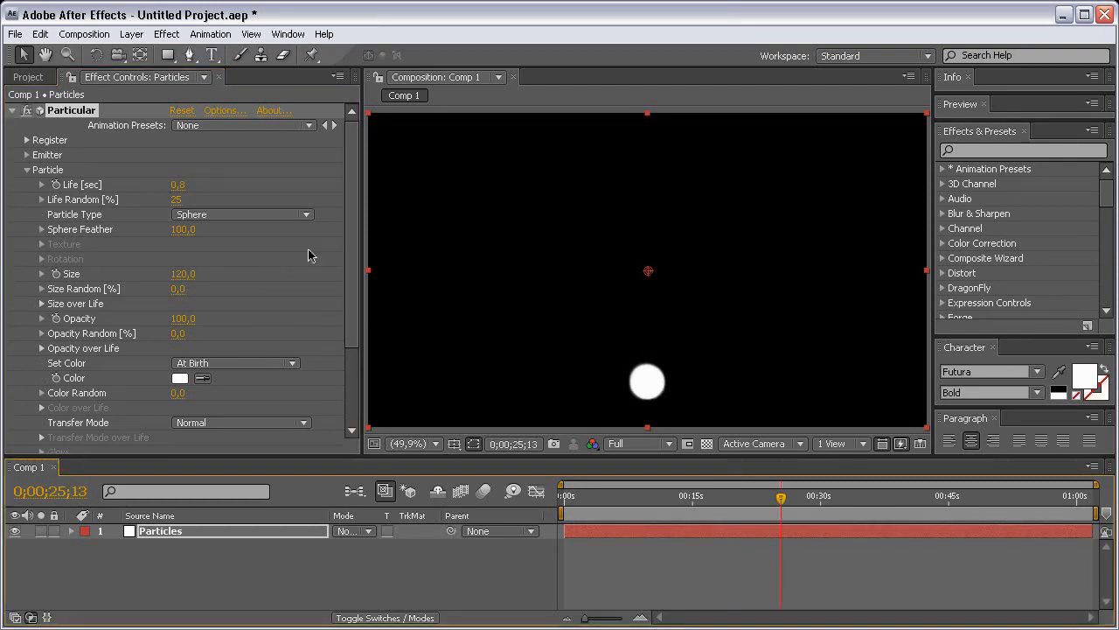
# Step: Apply the preset curve that falls linearly from birth to death to both Size over Life and Opacity over Life
pyautogui.moveTo(349, 221); pyautogui.dragTo(350, 250)
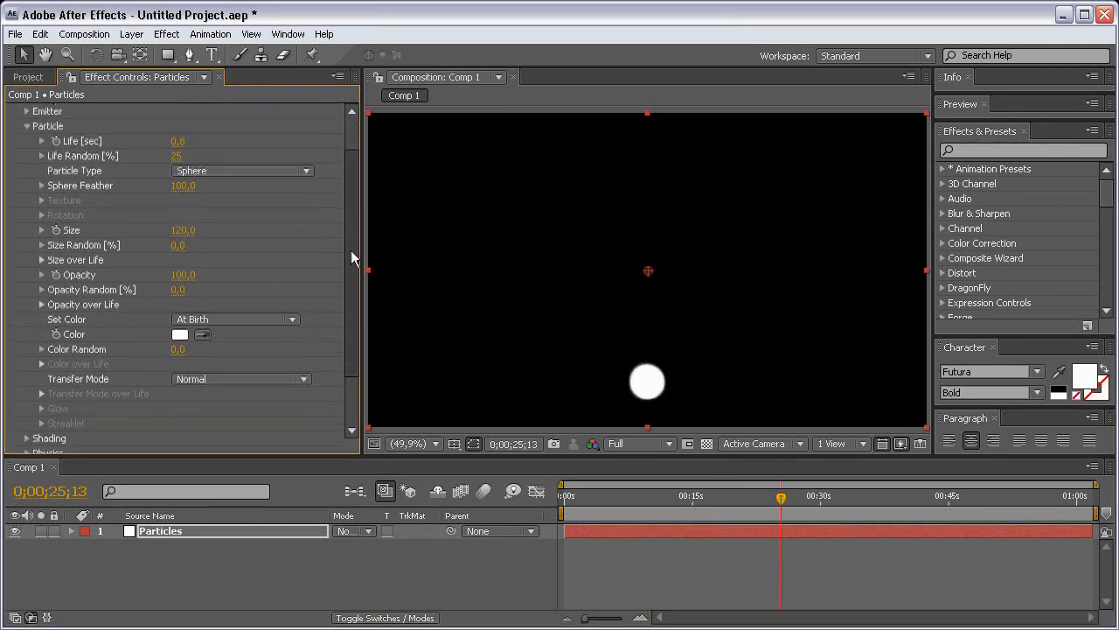
pyautogui.click(42, 261)
pyautogui.click(288, 295)
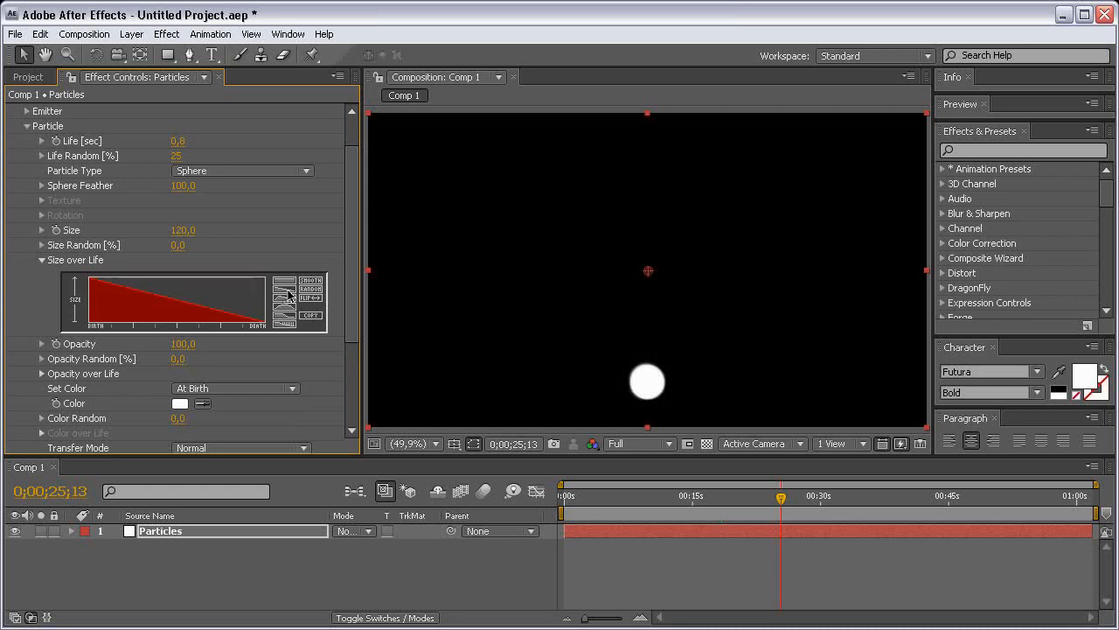
pyautogui.moveTo(358, 267); pyautogui.dragTo(354, 303)
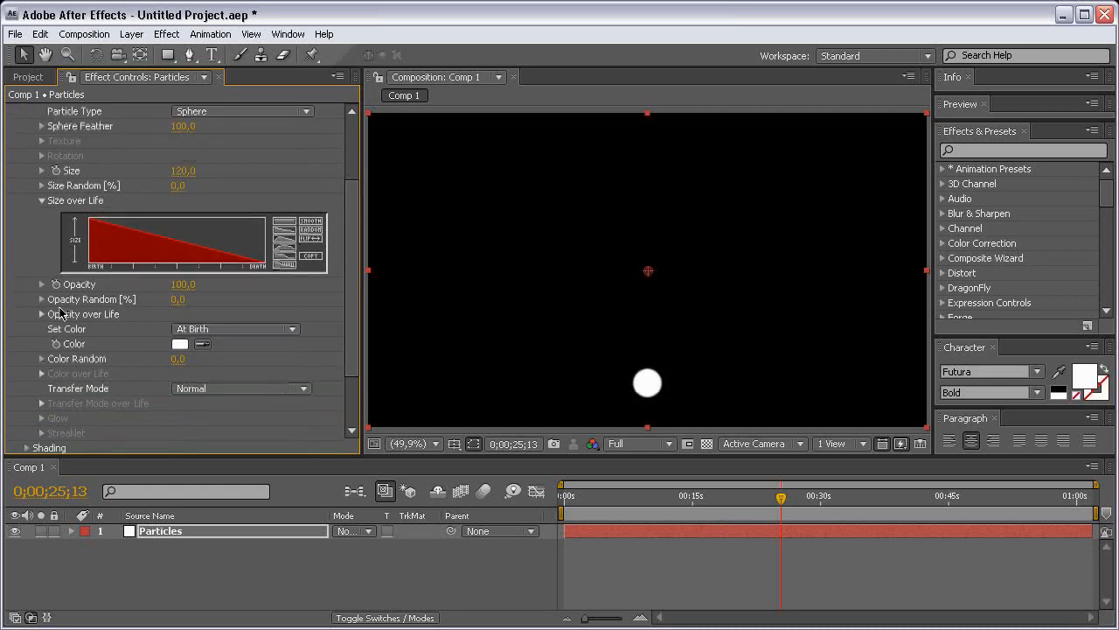
pyautogui.click(42, 313)
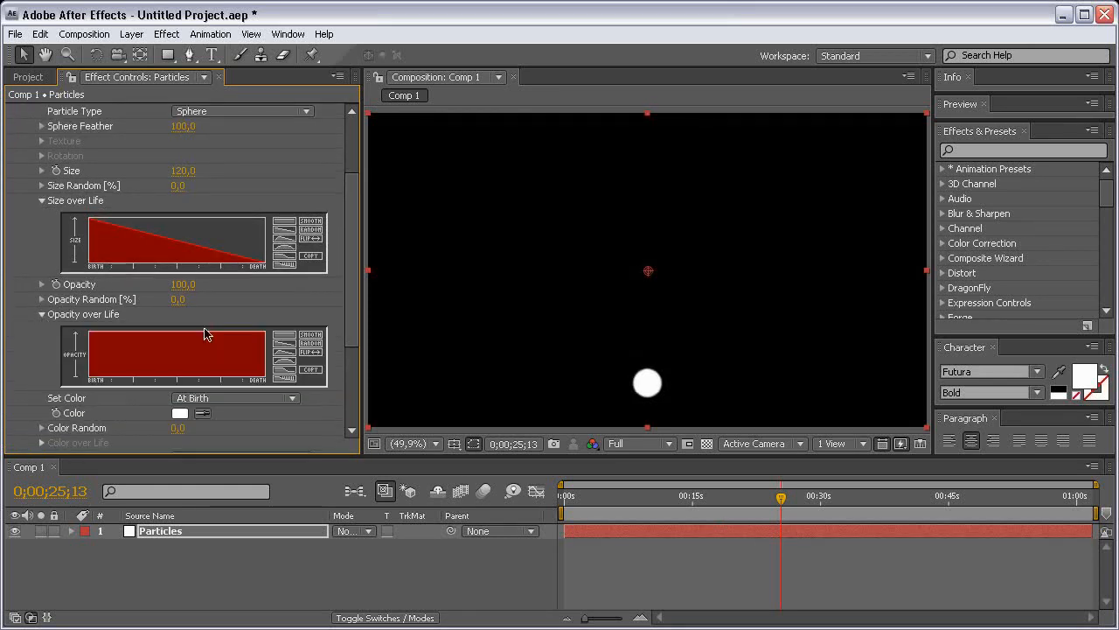
pyautogui.click(288, 344)
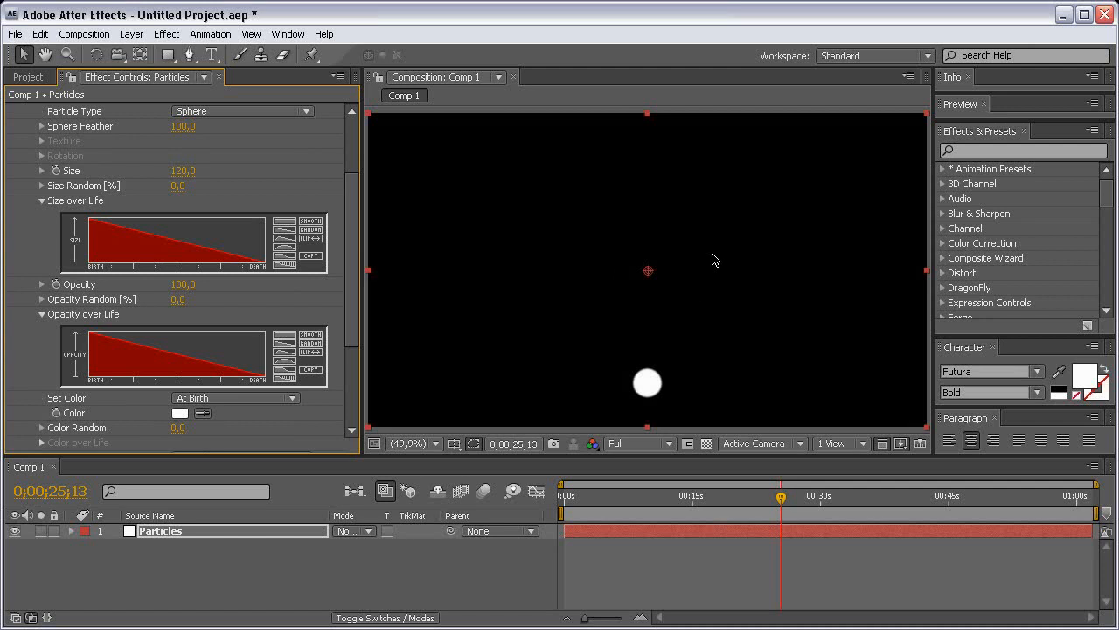
# Step: Set the particle Opacity to 5
pyautogui.moveTo(352, 185); pyautogui.dragTo(354, 208)
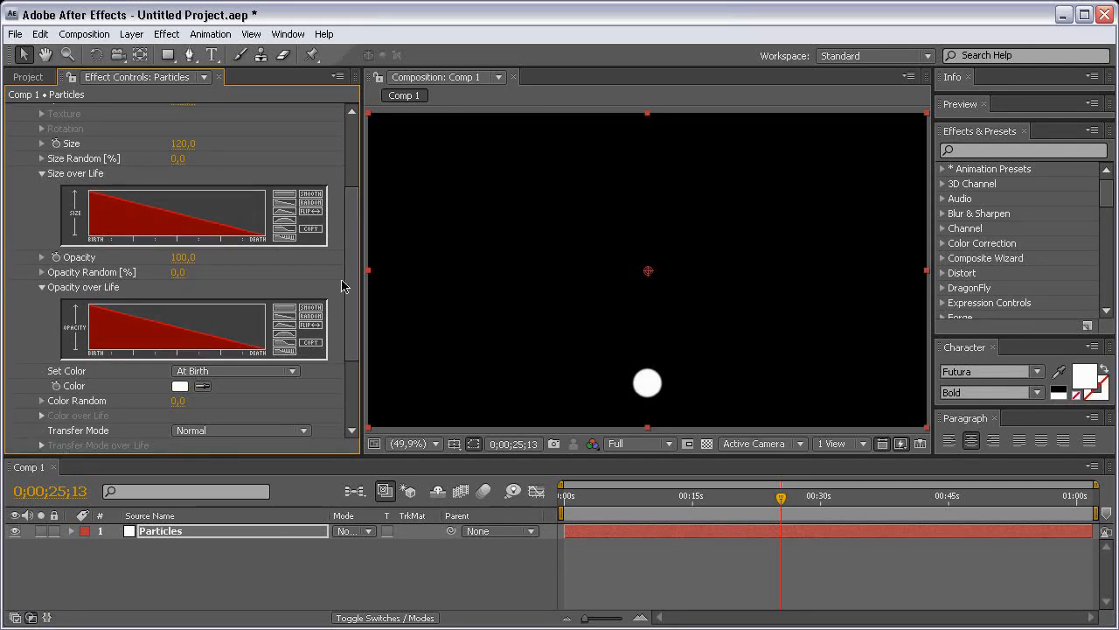
pyautogui.moveTo(354, 236)
pyautogui.mouseDown()
pyautogui.moveTo(350, 257)
pyautogui.moveTo(351, 231)
pyautogui.mouseUp()
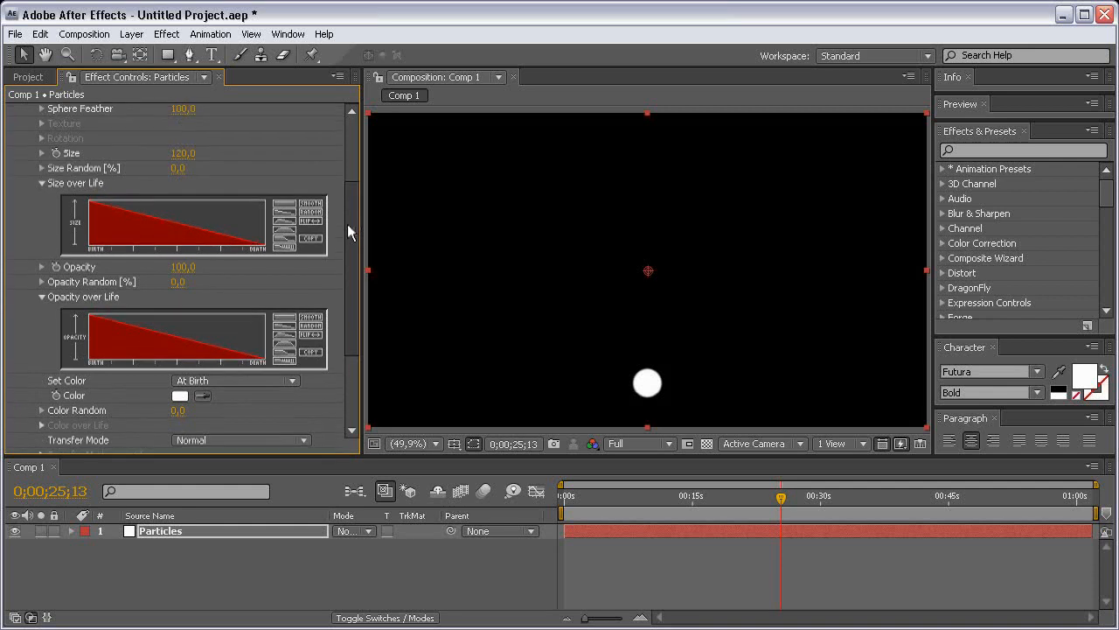
pyautogui.click(183, 267)
pyautogui.write('5')
pyautogui.press('Return')
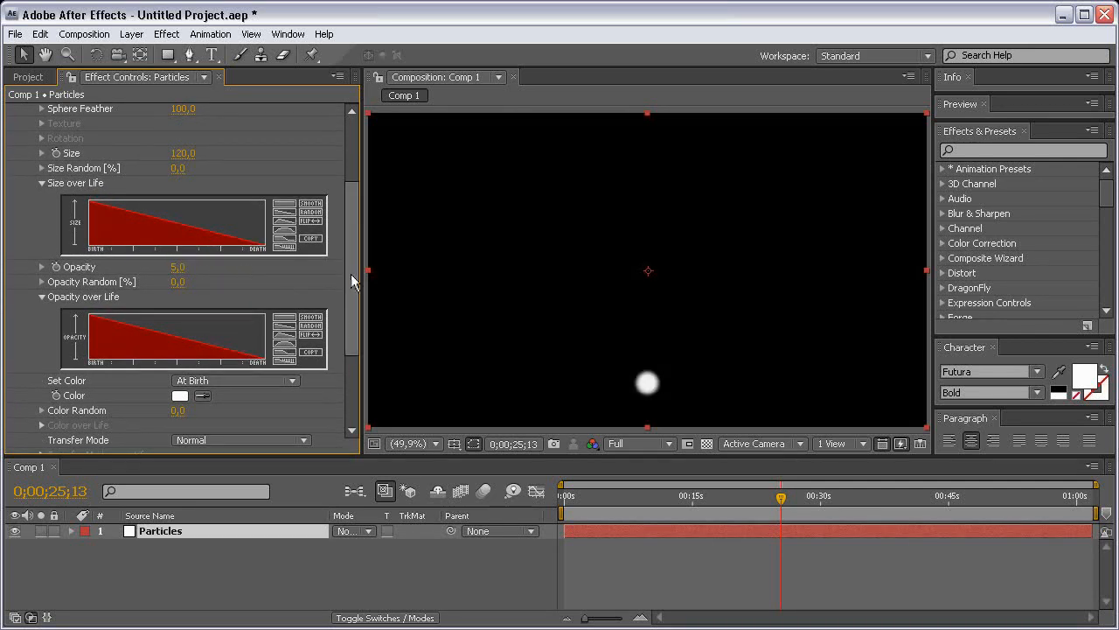
# Step: Change the particles' Set Color option to Over Life and apply the white-to-black preset gradient to Color over Life
pyautogui.moveTo(354, 280); pyautogui.dragTo(354, 318)
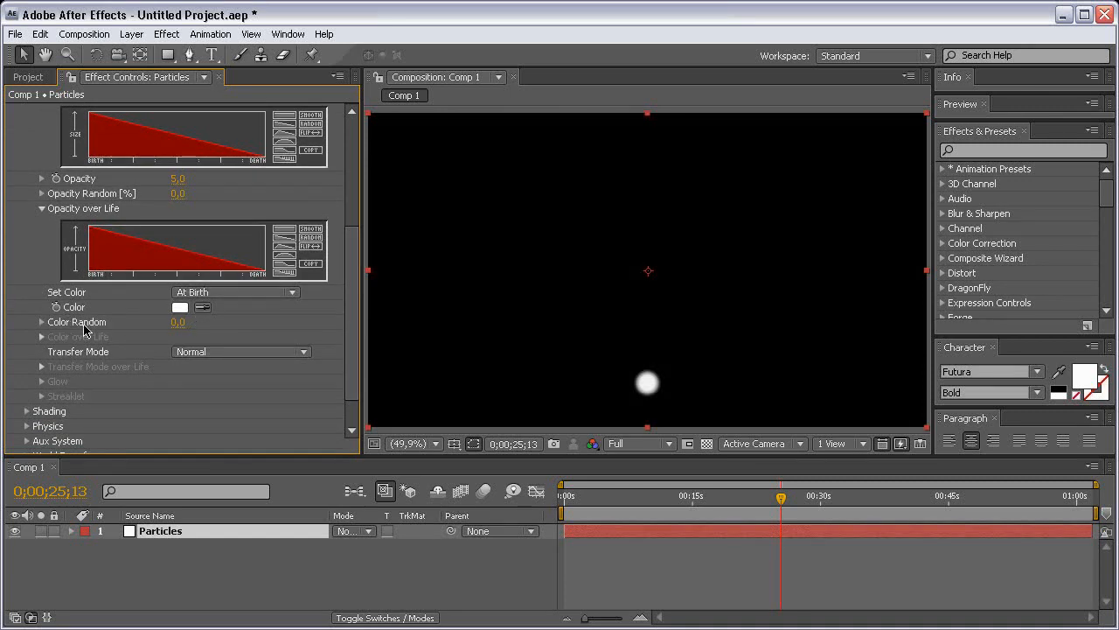
pyautogui.click(211, 294)
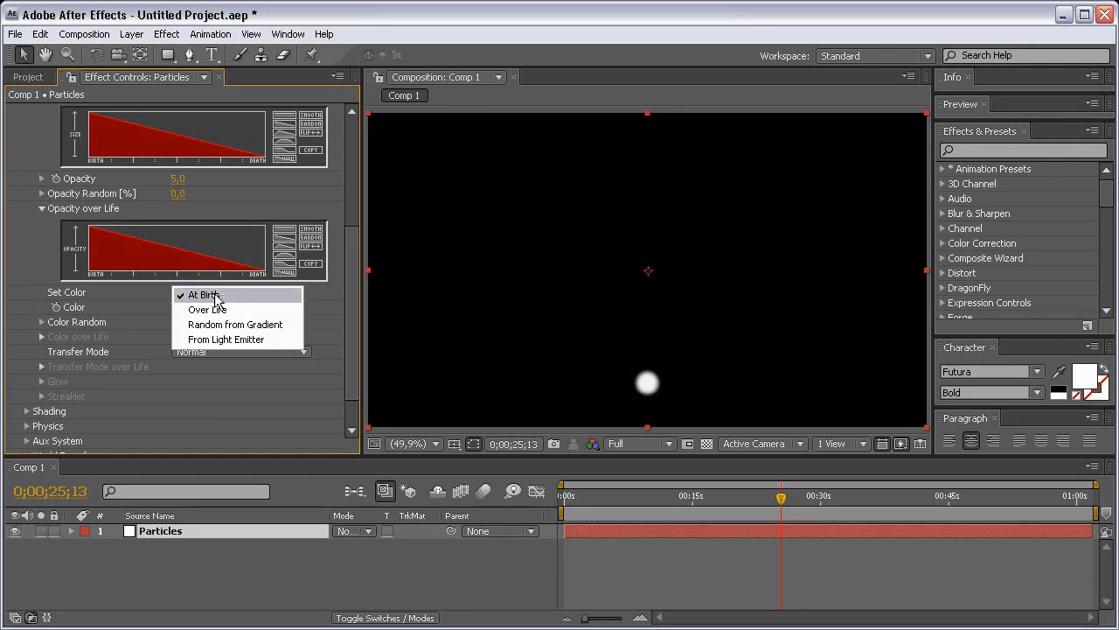
pyautogui.click(247, 311)
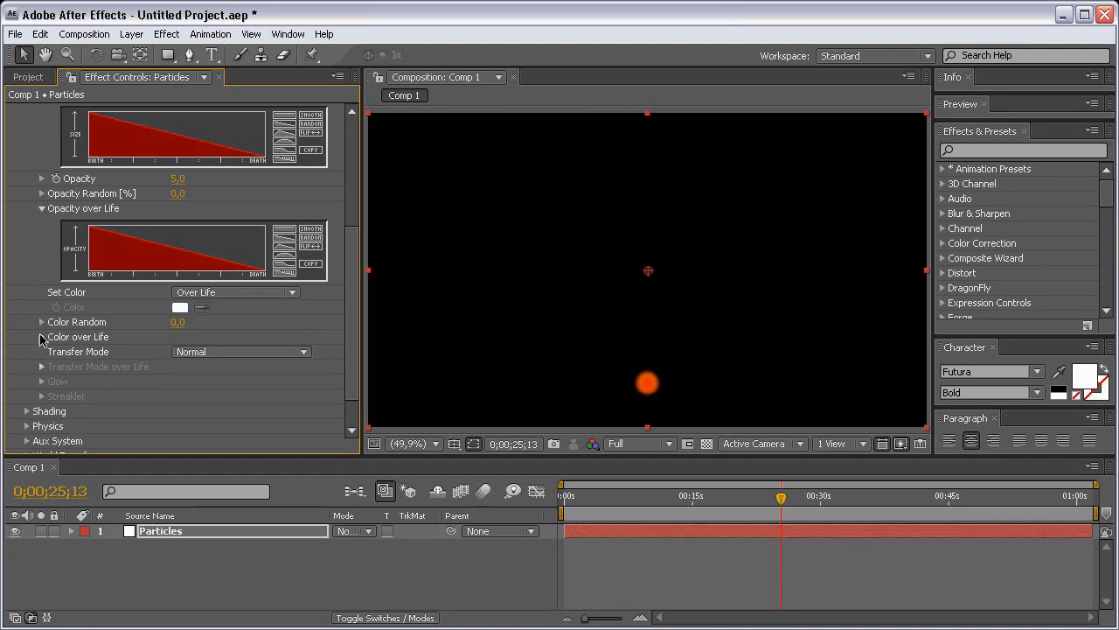
pyautogui.click(41, 336)
pyautogui.click(286, 367)
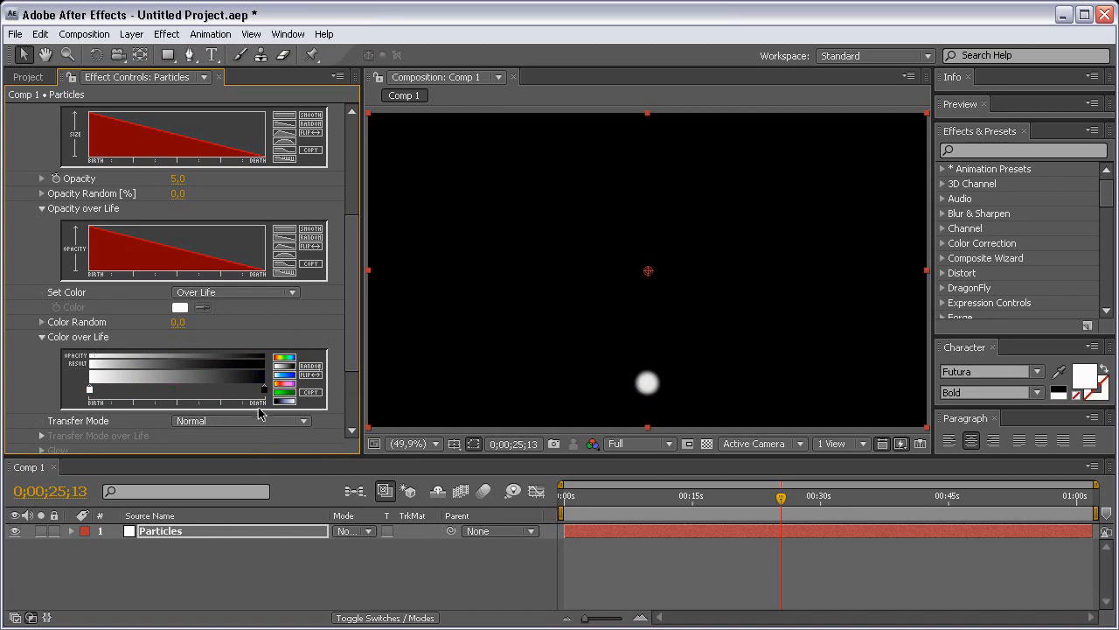
# Step: Change the death-end color of the Color over Life gradient to light gray AAAAAA
pyautogui.doubleClick(266, 395)
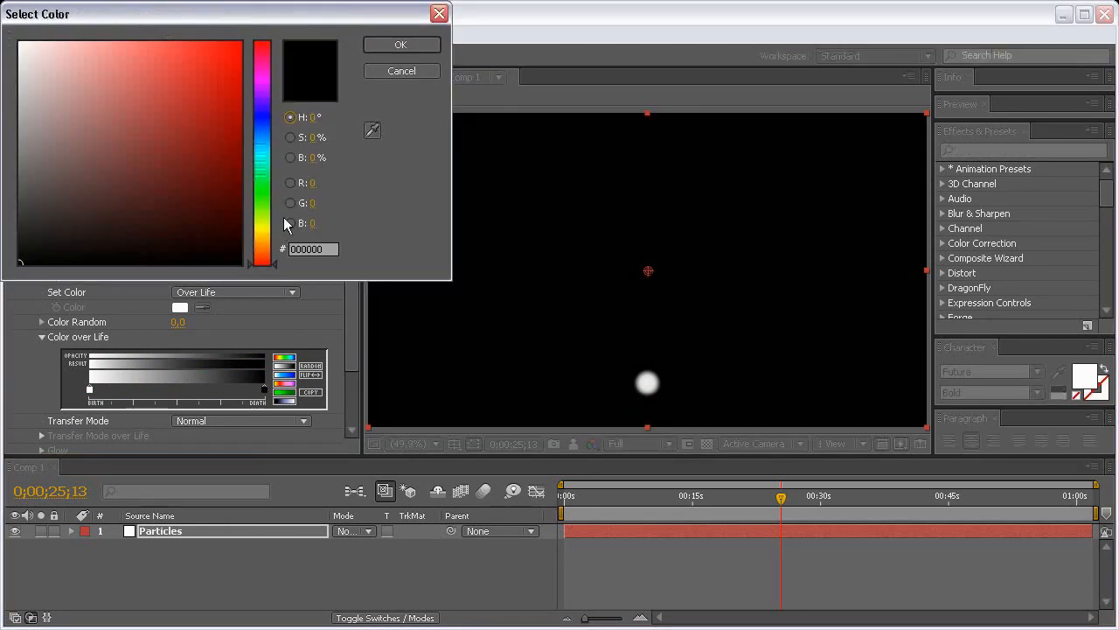
pyautogui.click(21, 180)
pyautogui.moveTo(21, 179); pyautogui.dragTo(19, 117)
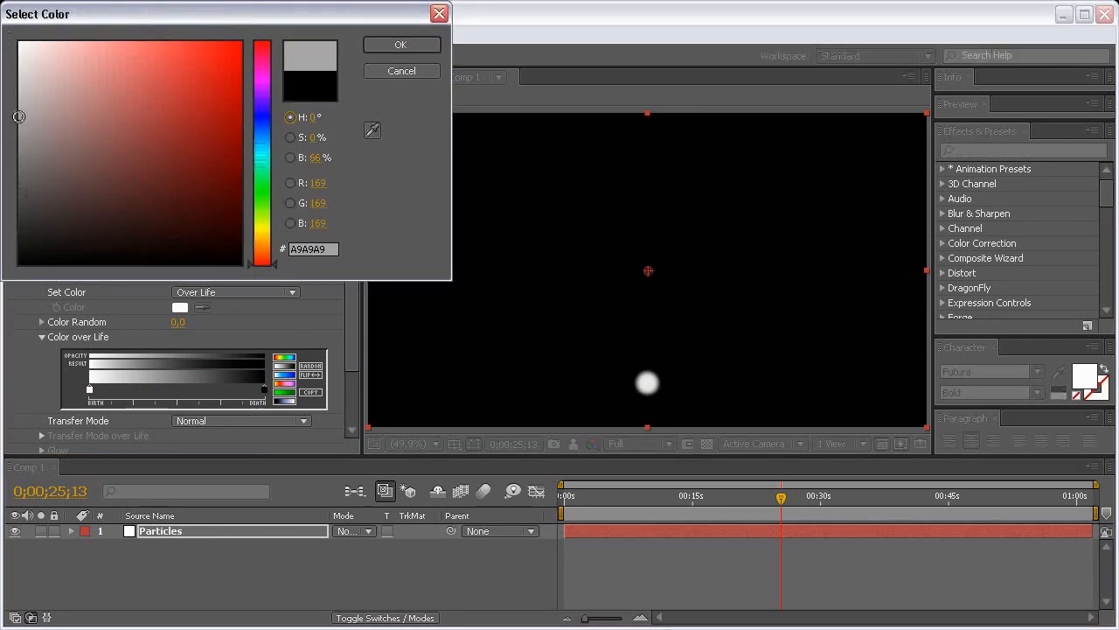
pyautogui.moveTo(109, 15); pyautogui.dragTo(294, 93)
pyautogui.moveTo(204, 190)
pyautogui.mouseDown()
pyautogui.moveTo(198, 165)
pyautogui.moveTo(190, 192)
pyautogui.mouseUp()
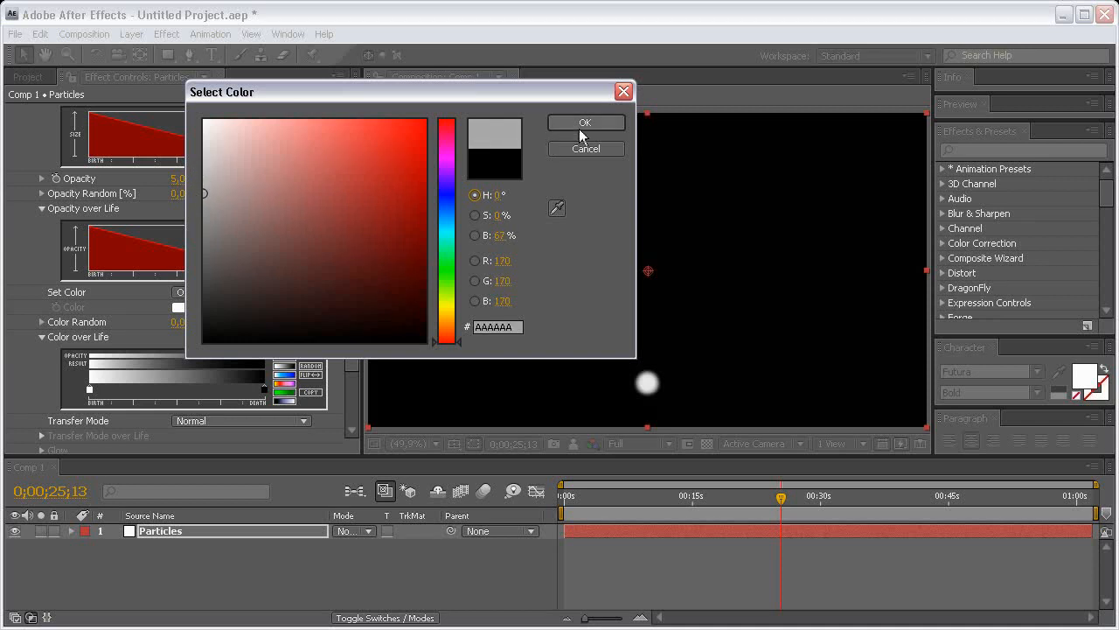
pyautogui.click(585, 122)
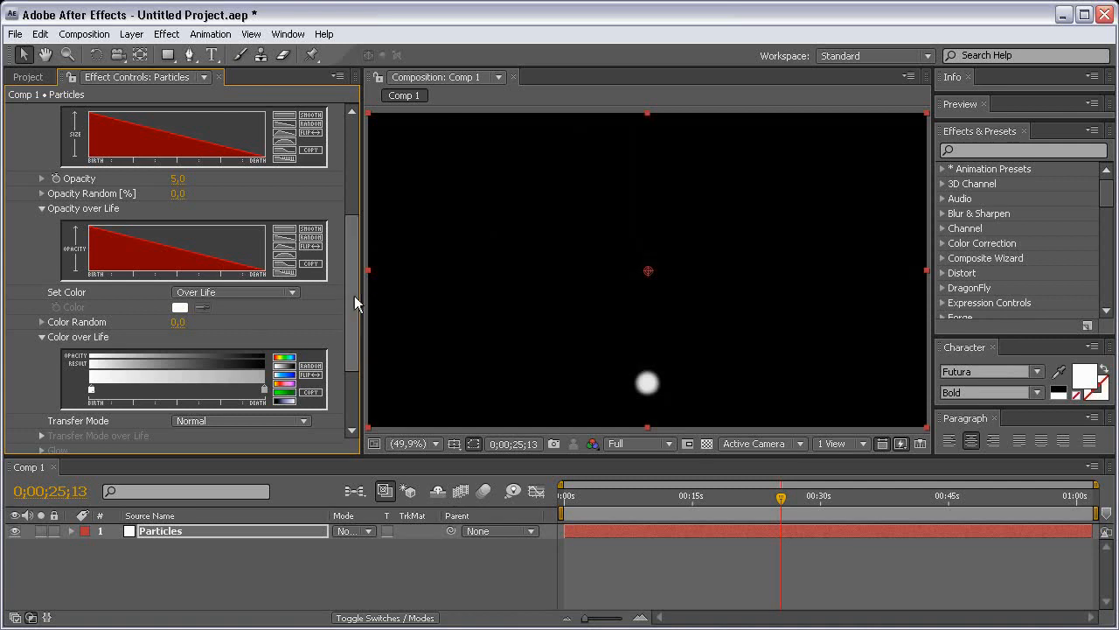
# Step: Collapse the Particle settings and expand the Physics settings
pyautogui.scroll(-1, 354, 296)
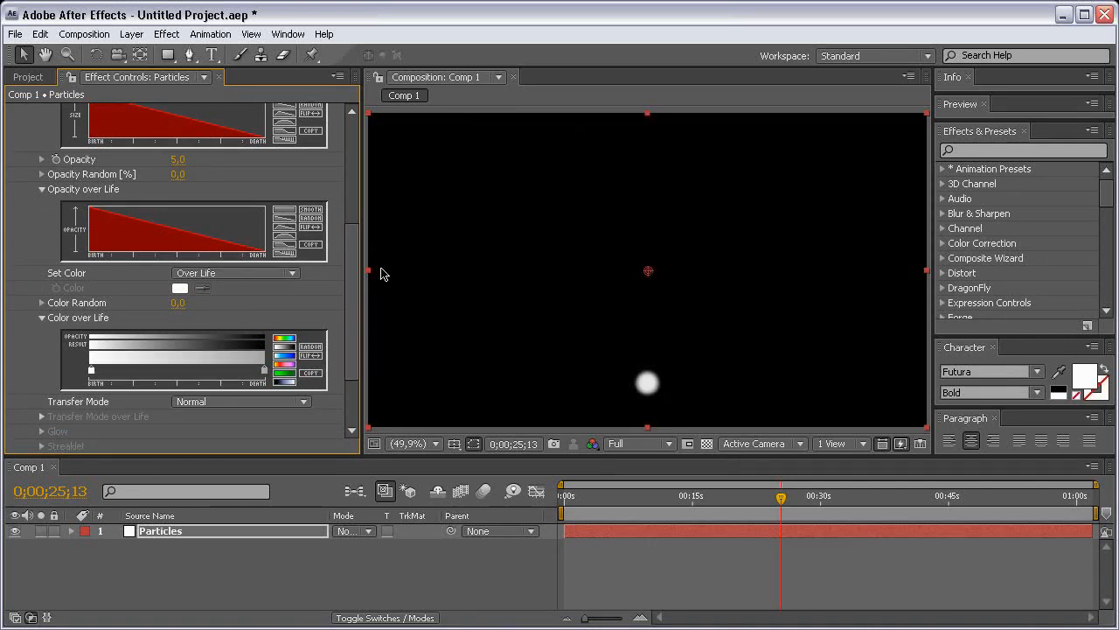
pyautogui.moveTo(350, 270); pyautogui.dragTo(348, 215)
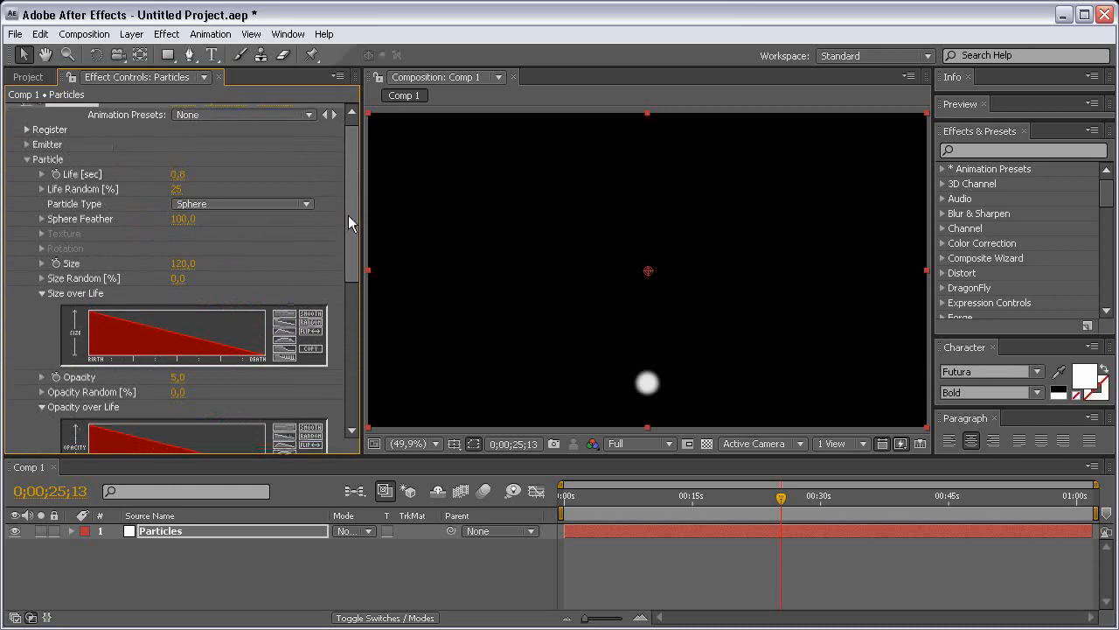
pyautogui.click(26, 160)
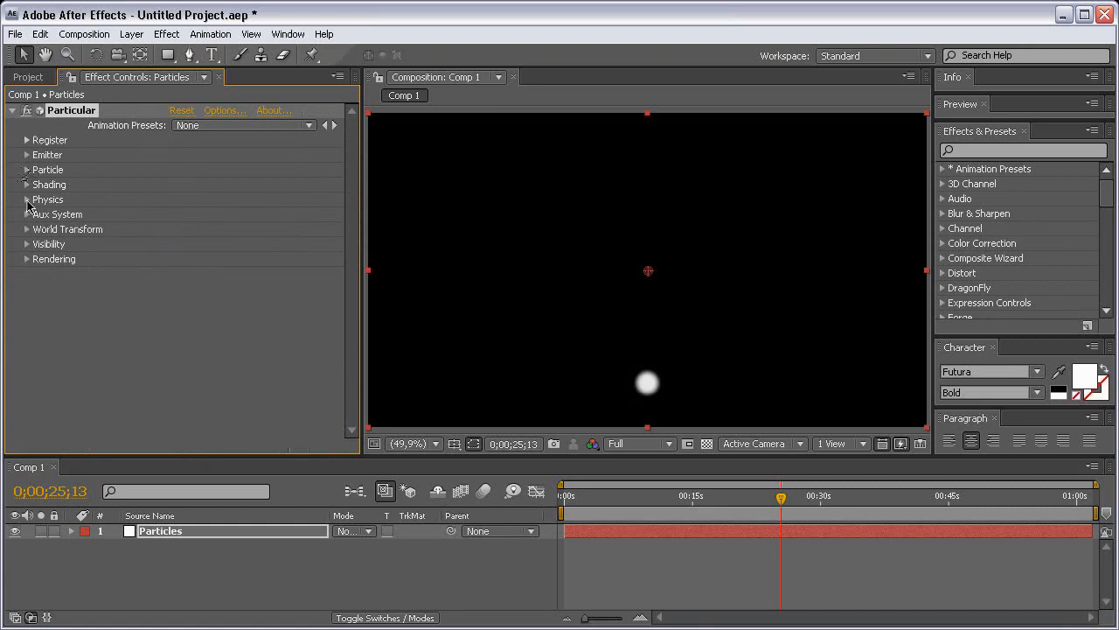
pyautogui.click(26, 200)
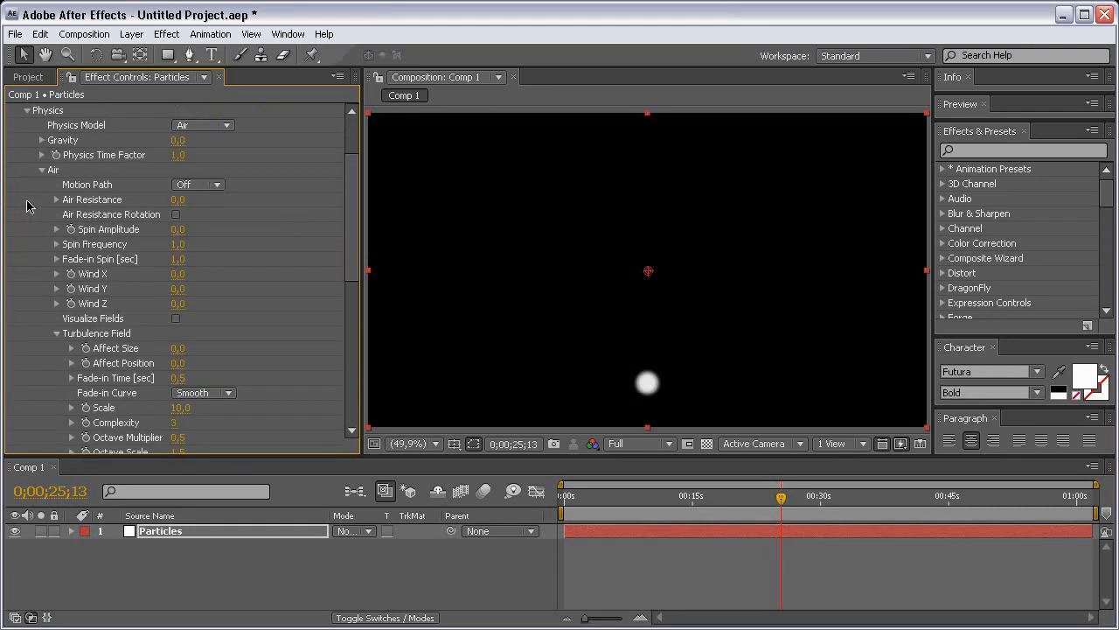
# Step: Set the Physics Gravity to -200 and check the particles along the timeline up to about 20 seconds
pyautogui.moveTo(617, 500); pyautogui.dragTo(651, 506)
pyautogui.moveTo(651, 507); pyautogui.dragTo(669, 504)
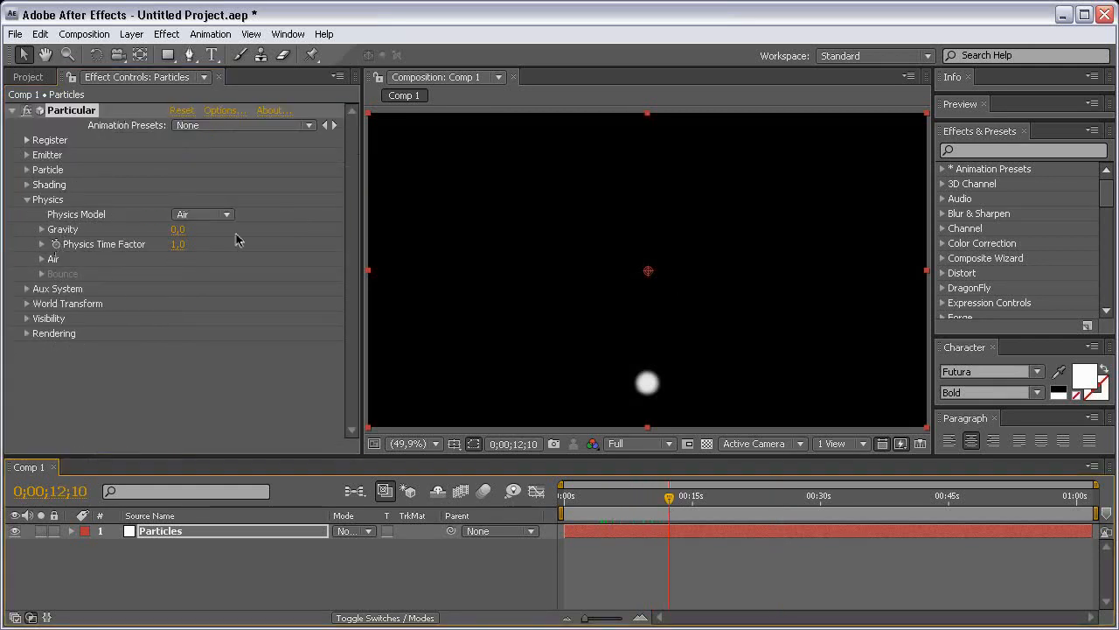
pyautogui.click(178, 229)
pyautogui.press('Return')
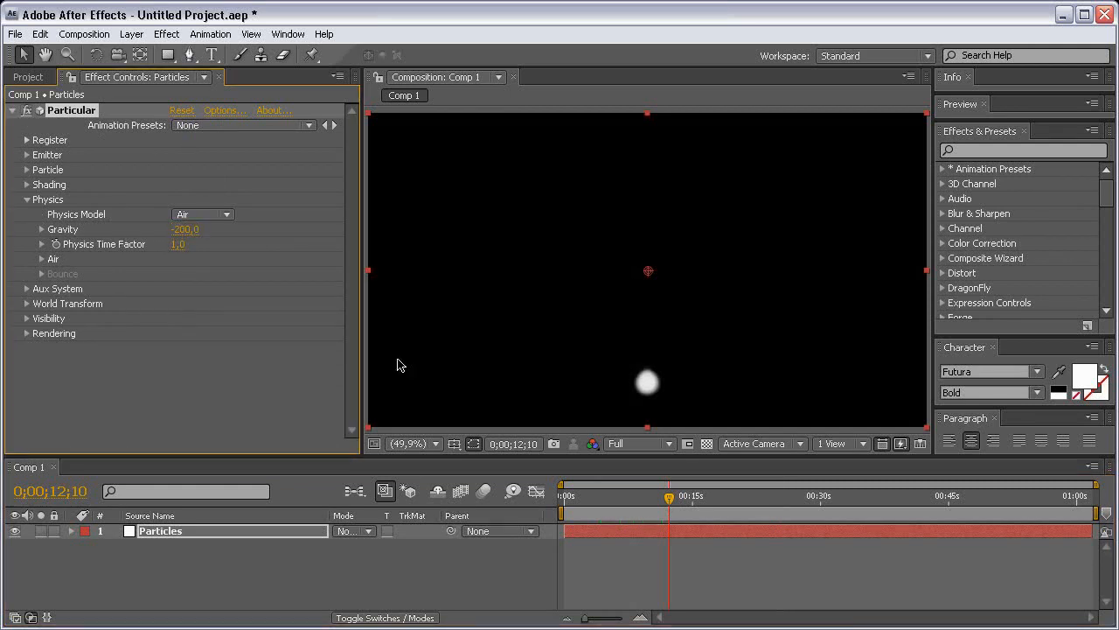
pyautogui.moveTo(679, 504); pyautogui.dragTo(740, 500)
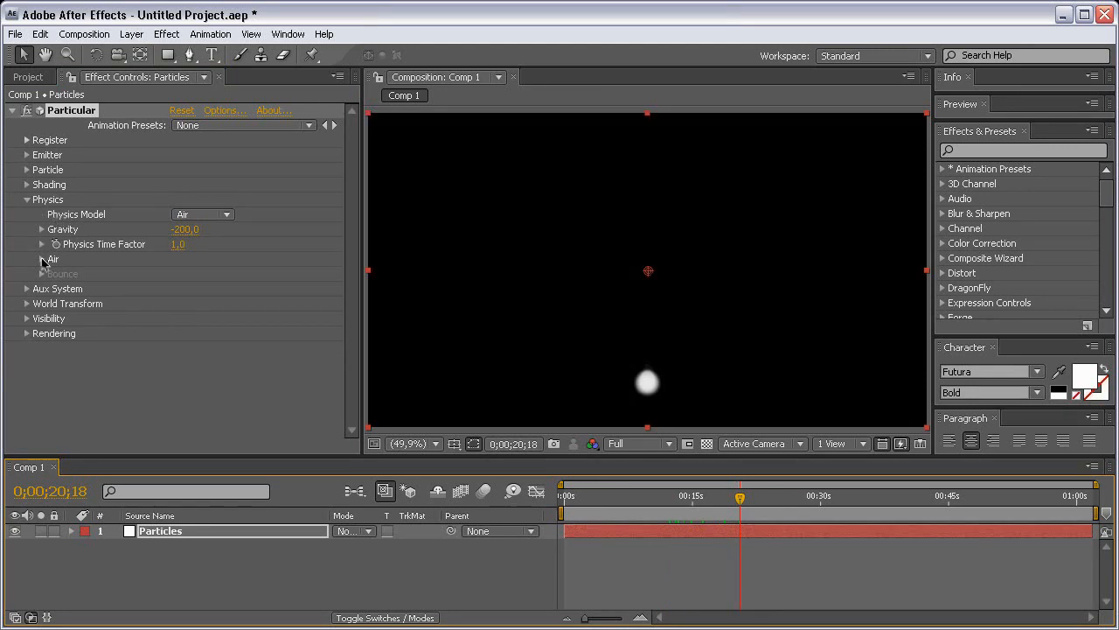
# Step: Expand the Air settings and set Spin Amplitude to 50 and Spin Frequency to 5
pyautogui.click(42, 259)
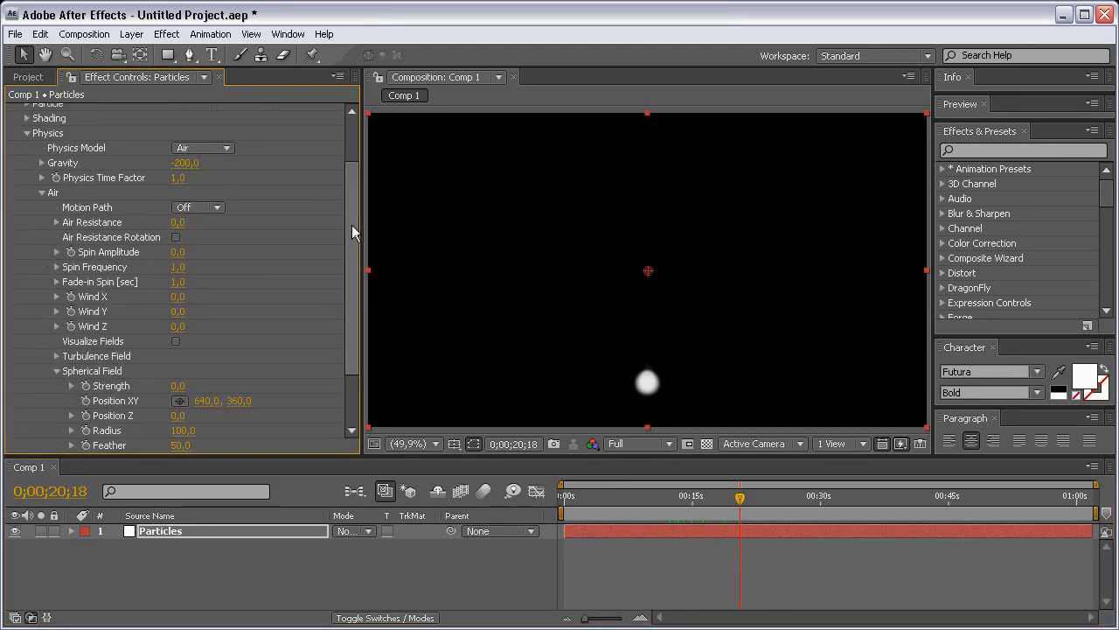
pyautogui.scroll(3, 350, 205)
pyautogui.moveTo(350, 200); pyautogui.dragTo(348, 217)
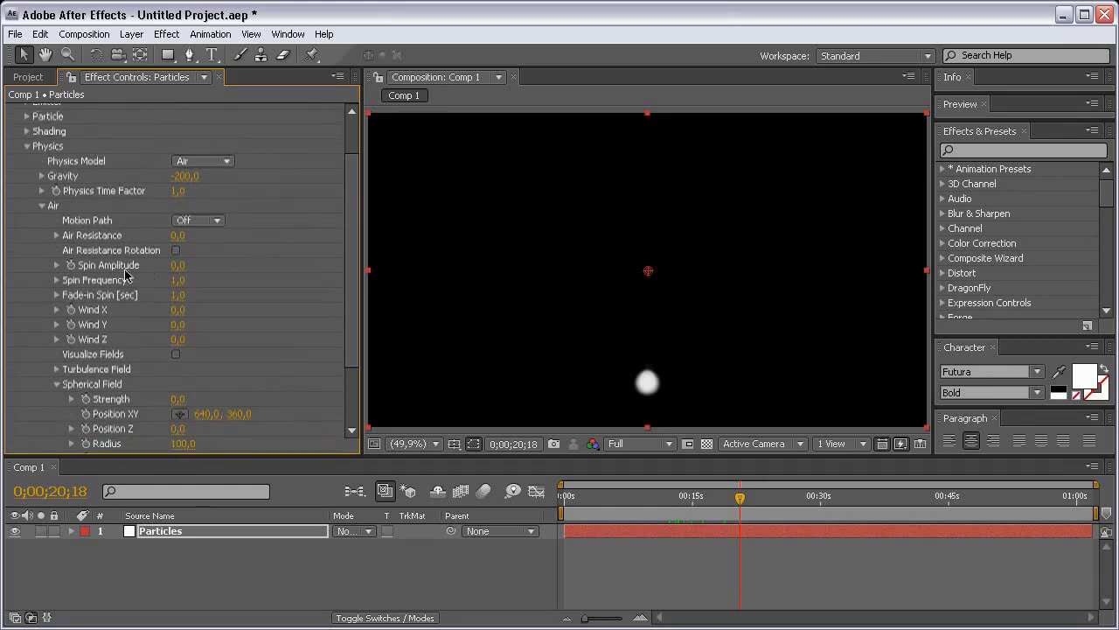
pyautogui.click(178, 264)
pyautogui.write('50')
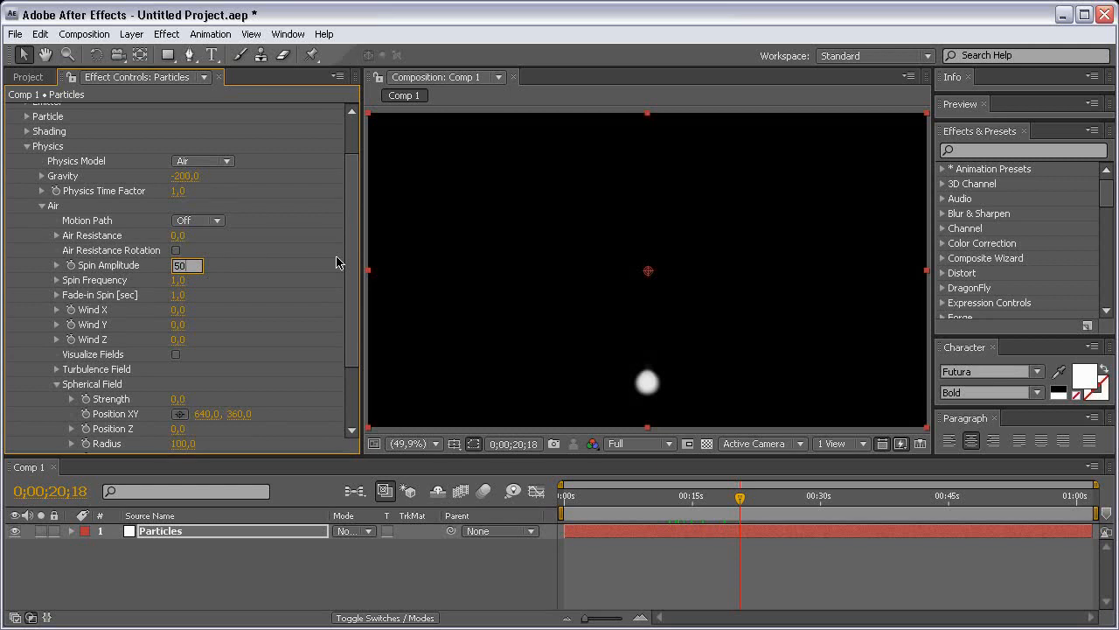
pyautogui.press('Return')
pyautogui.click(178, 280)
pyautogui.write('5')
pyautogui.press('Return')
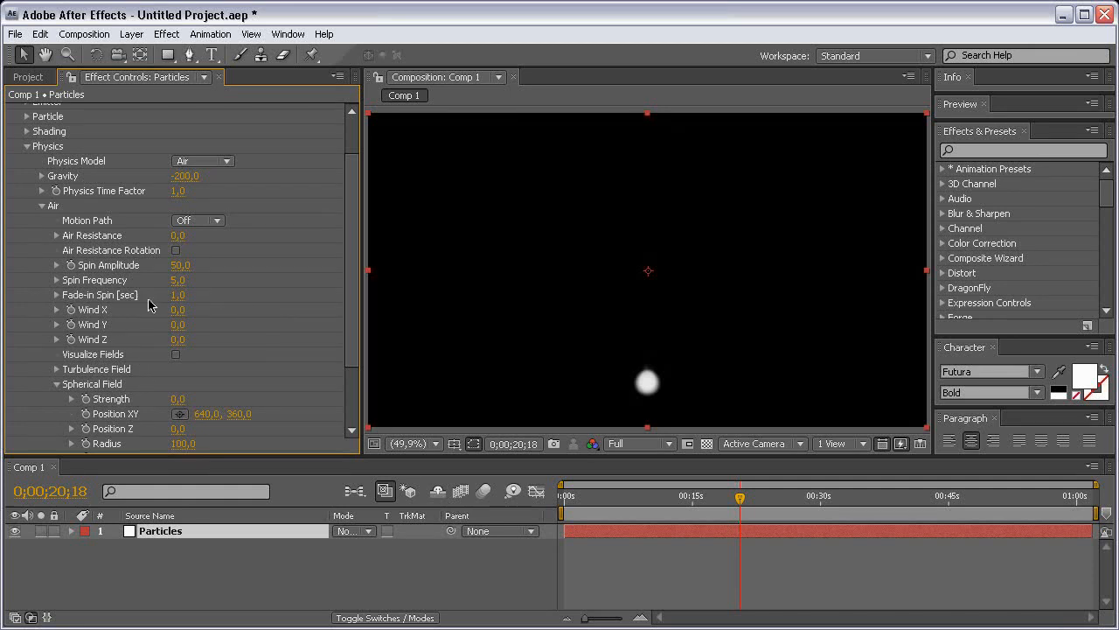
# Step: Set Fade-in Spin to 35 seconds and check the particles along the timeline up to about 26 seconds
pyautogui.click(177, 294)
pyautogui.write('35')
pyautogui.press('Return')
pyautogui.scroll(-2, 352, 302)
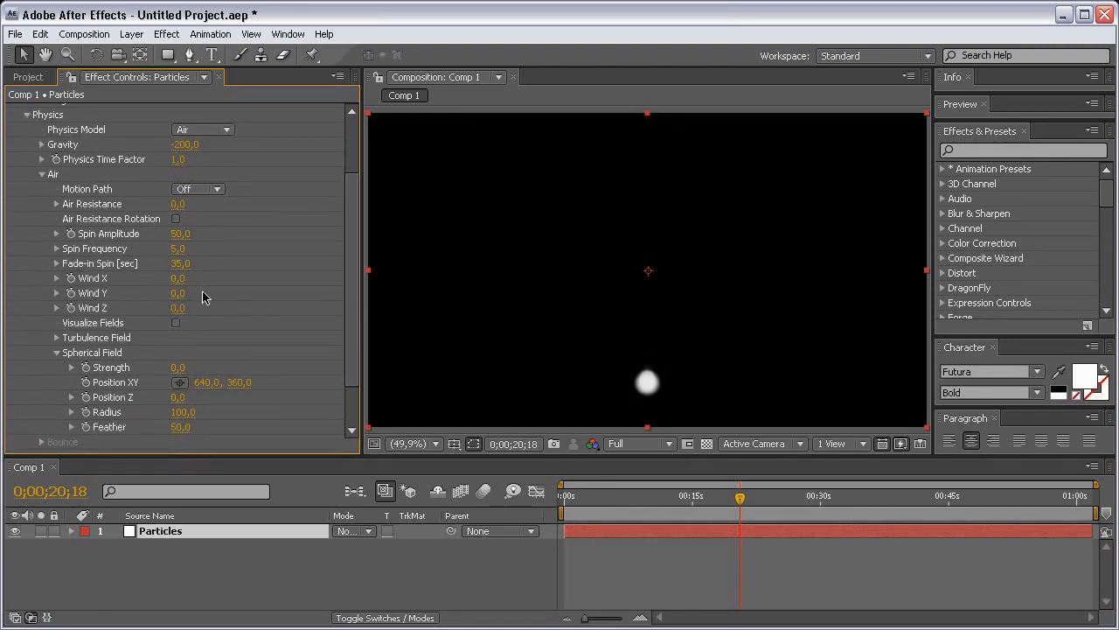
pyautogui.moveTo(740, 496); pyautogui.dragTo(786, 505)
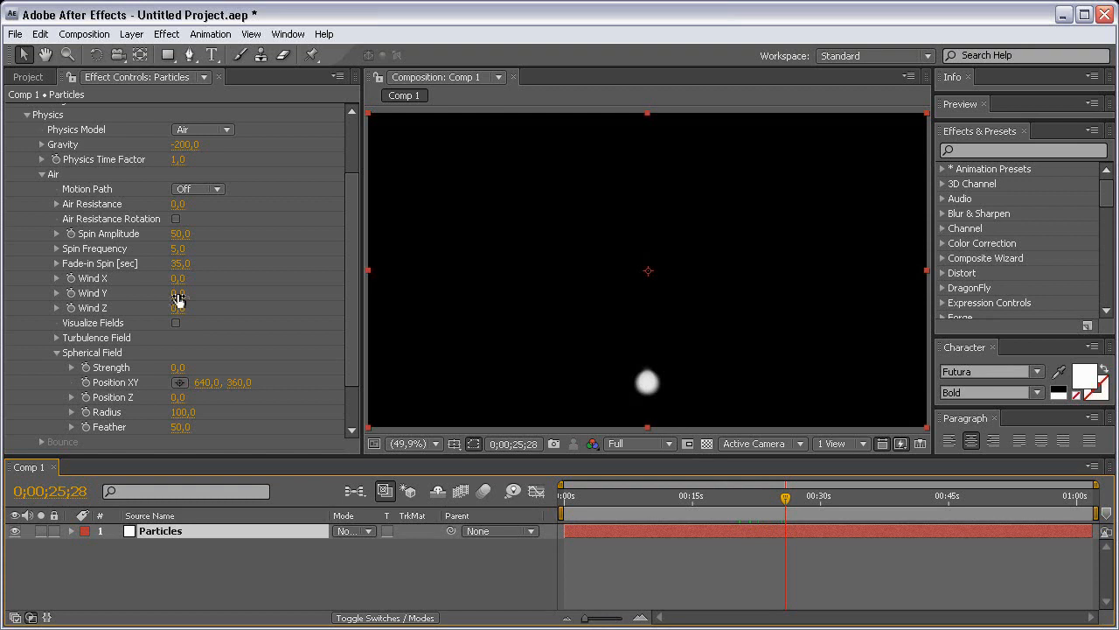
# Step: Set the Wind Y value in the Air settings to -700
pyautogui.click(177, 295)
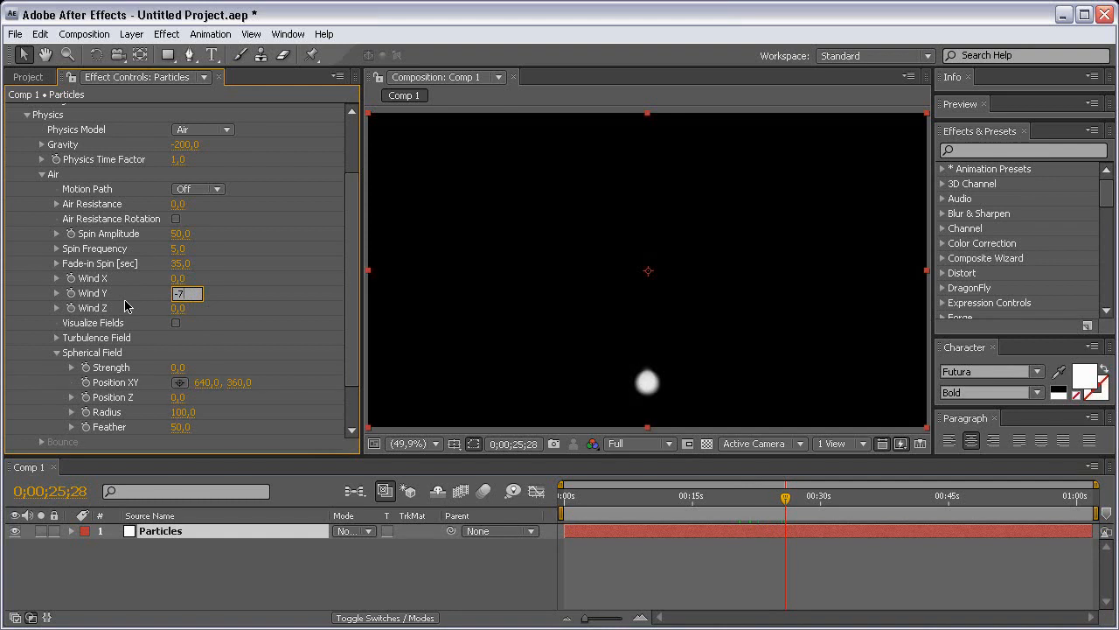
pyautogui.write('-700')
pyautogui.press('Return')
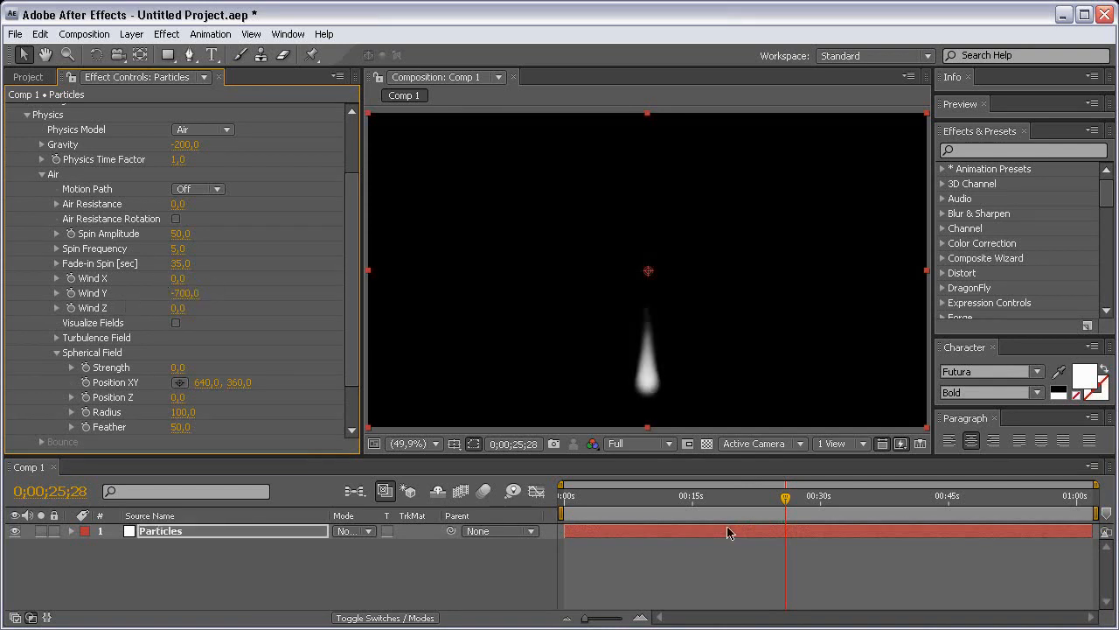
# Step: Check the particles along the timeline between about 14 and 23 seconds
pyautogui.moveTo(786, 502); pyautogui.dragTo(687, 496)
pyautogui.moveTo(676, 454); pyautogui.dragTo(676, 440)
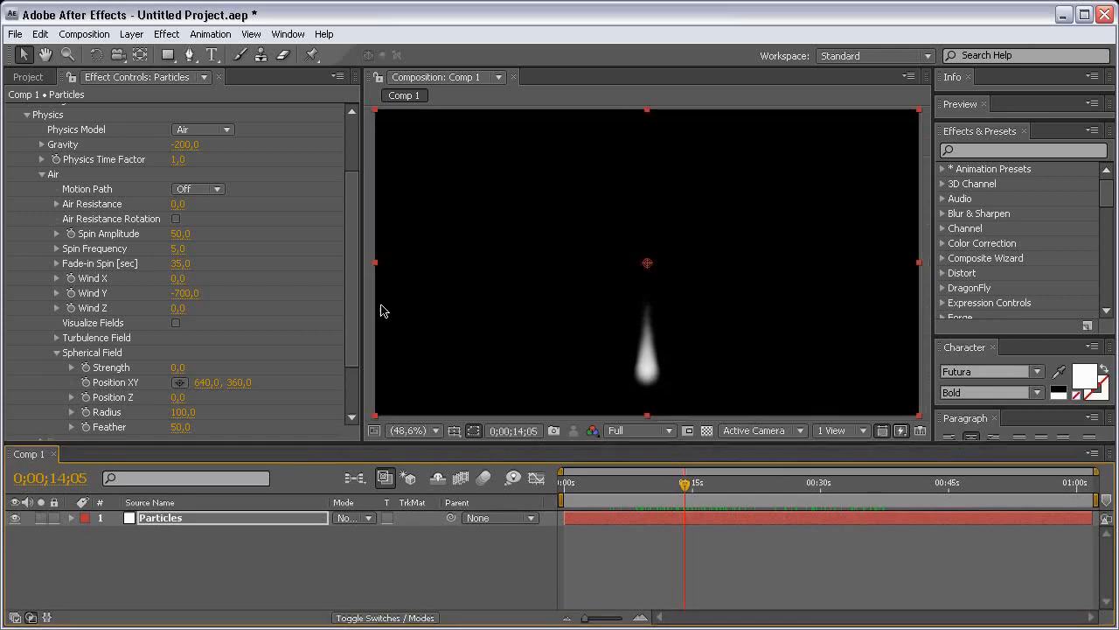
pyautogui.press('h')
pyautogui.moveTo(660, 360)
pyautogui.mouseDown()
pyautogui.moveTo(656, 329)
pyautogui.moveTo(668, 362)
pyautogui.mouseUp()
pyautogui.press('v')
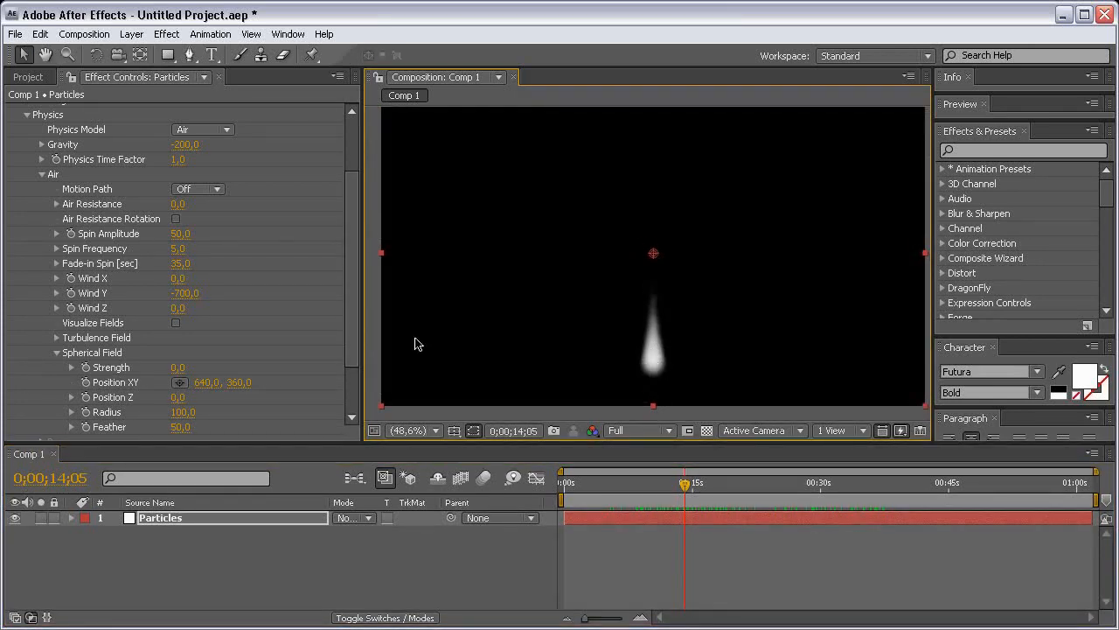
pyautogui.moveTo(685, 483); pyautogui.dragTo(762, 484)
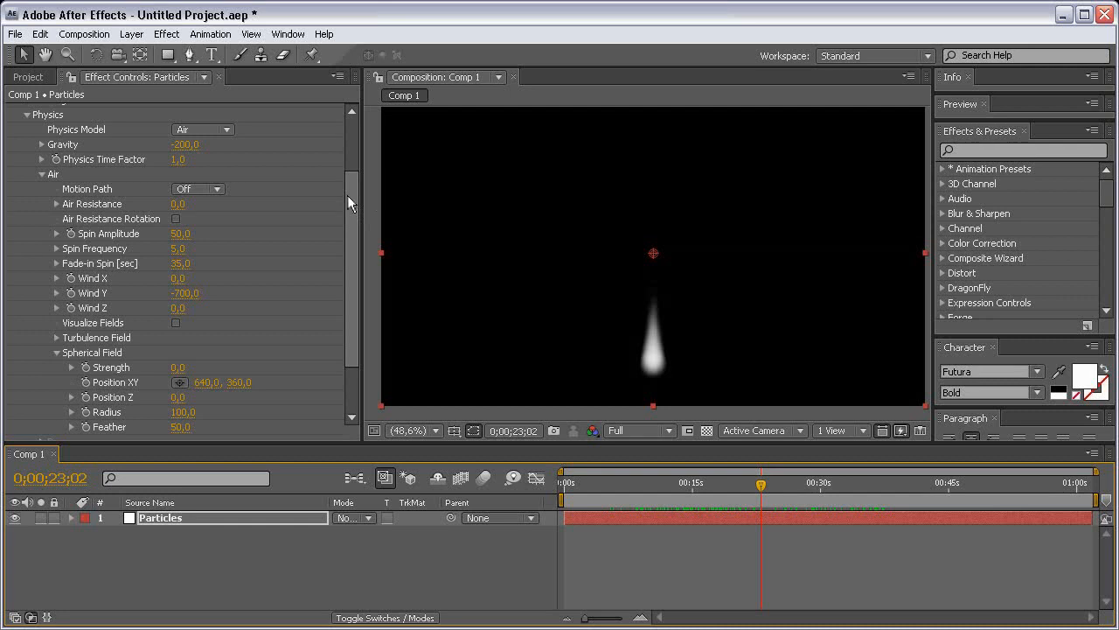
# Step: Expand the Turbulence Field settings, set Affect Position to 100 and check the particles back to about 17 seconds
pyautogui.moveTo(347, 195); pyautogui.dragTo(347, 206)
pyautogui.moveTo(662, 452); pyautogui.dragTo(661, 473)
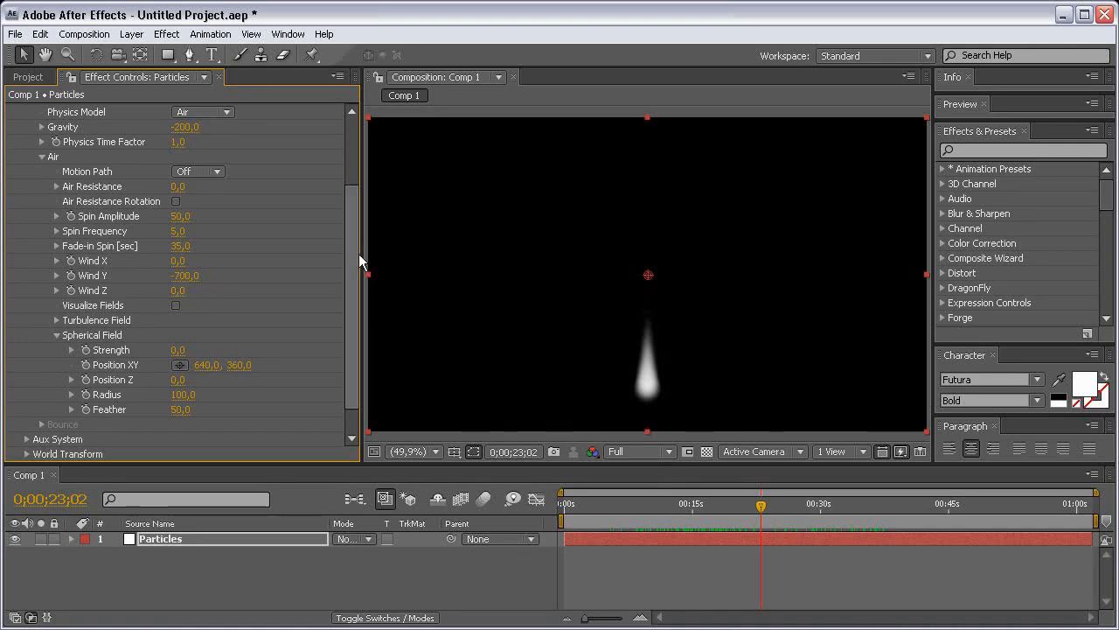
pyautogui.scroll(-2, 353, 233)
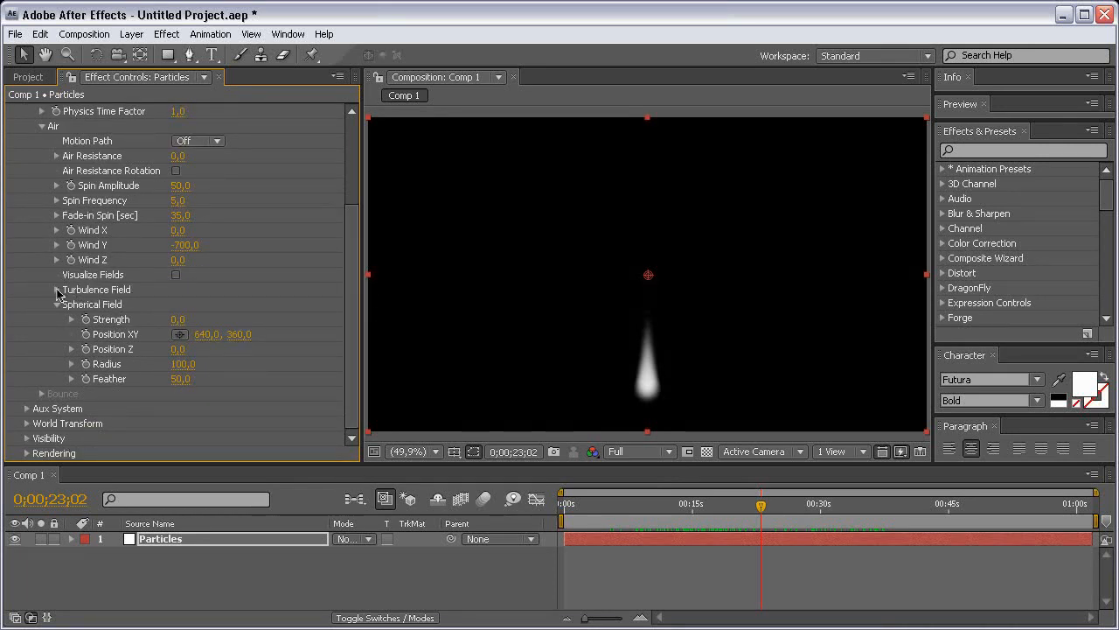
pyautogui.click(57, 291)
pyautogui.scroll(-2, 60, 292)
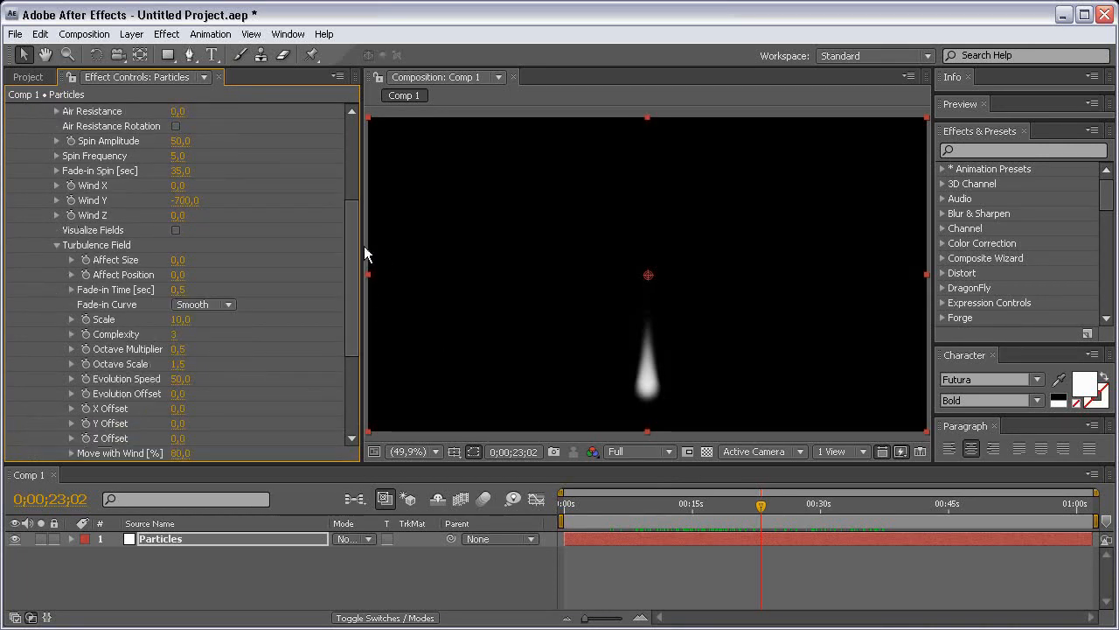
pyautogui.moveTo(362, 245); pyautogui.dragTo(394, 243)
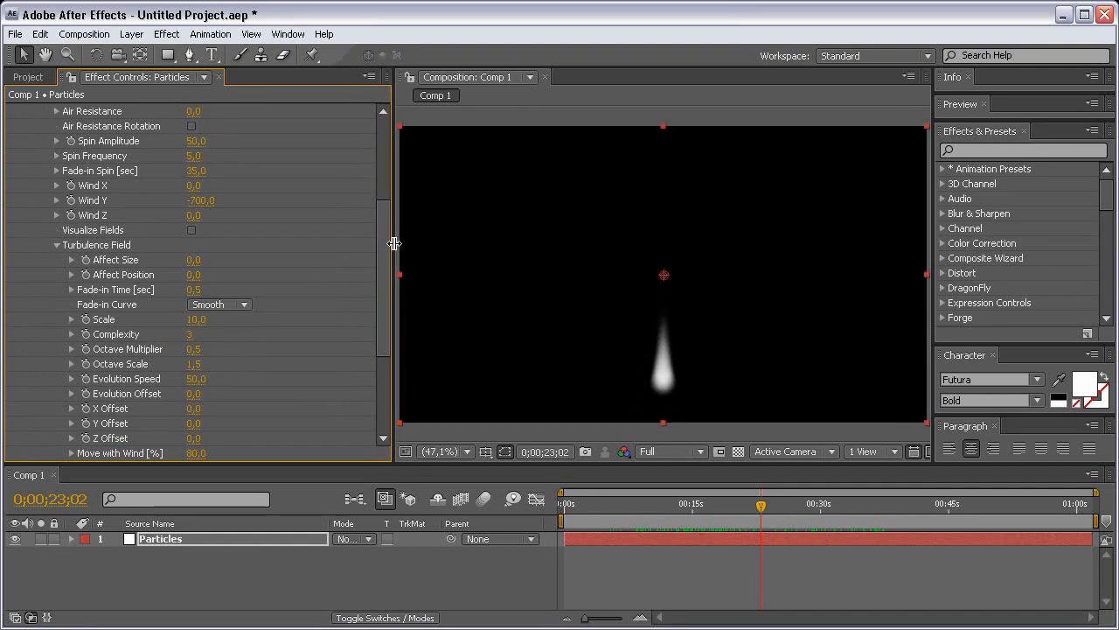
pyautogui.click(193, 275)
pyautogui.press('Return')
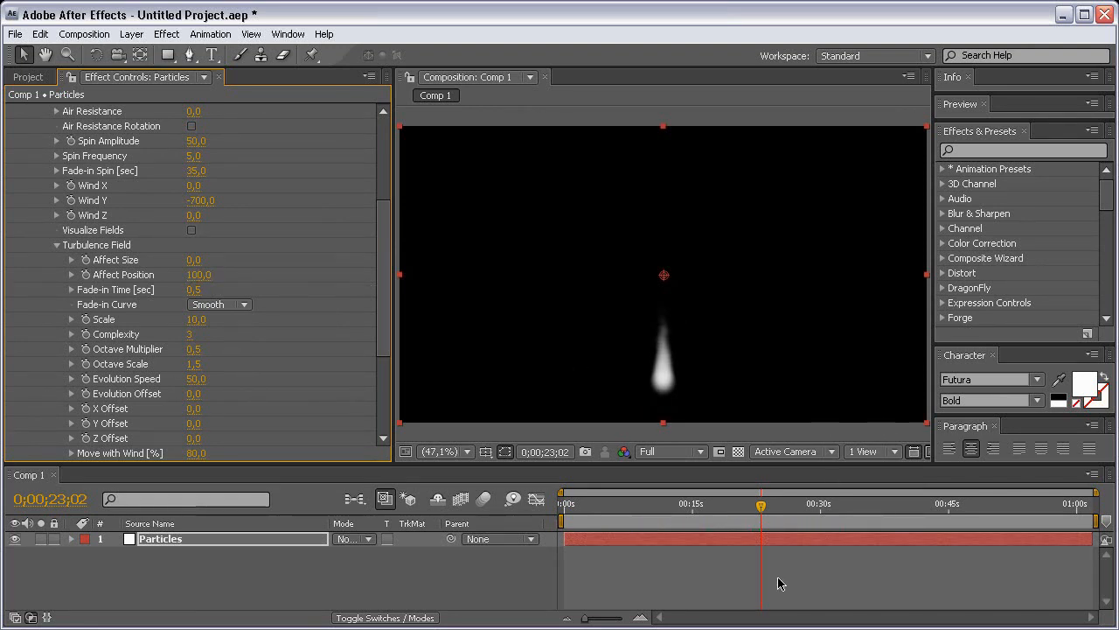
pyautogui.moveTo(762, 505); pyautogui.dragTo(714, 507)
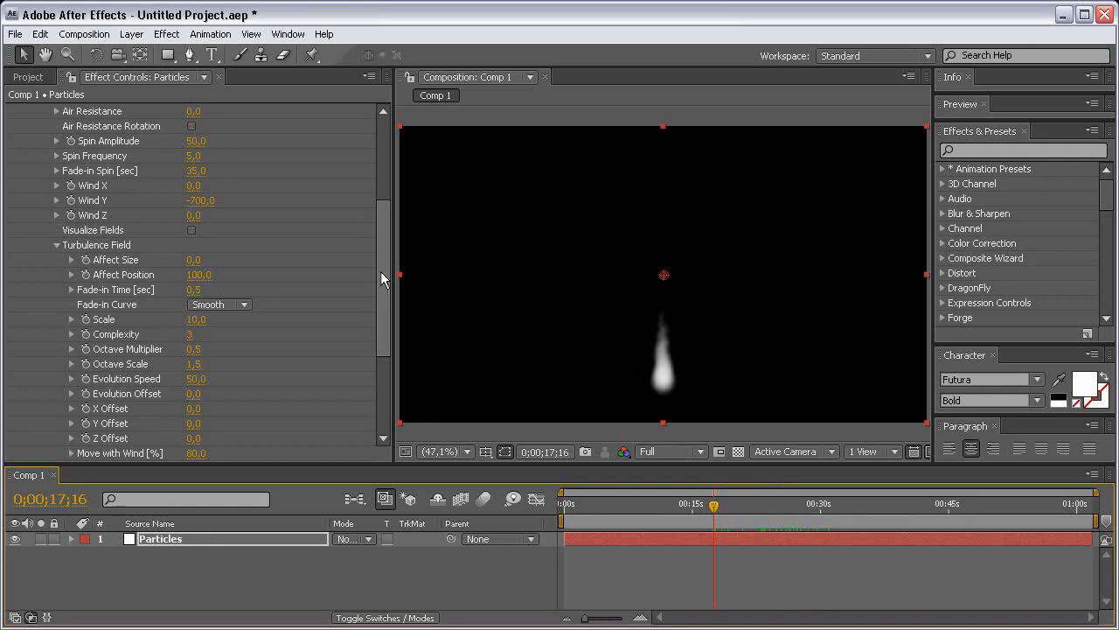
# Step: Set the Turbulence Field's Fade-in Time to 1 second and check the particles around 15 seconds
pyautogui.moveTo(381, 271); pyautogui.dragTo(380, 278)
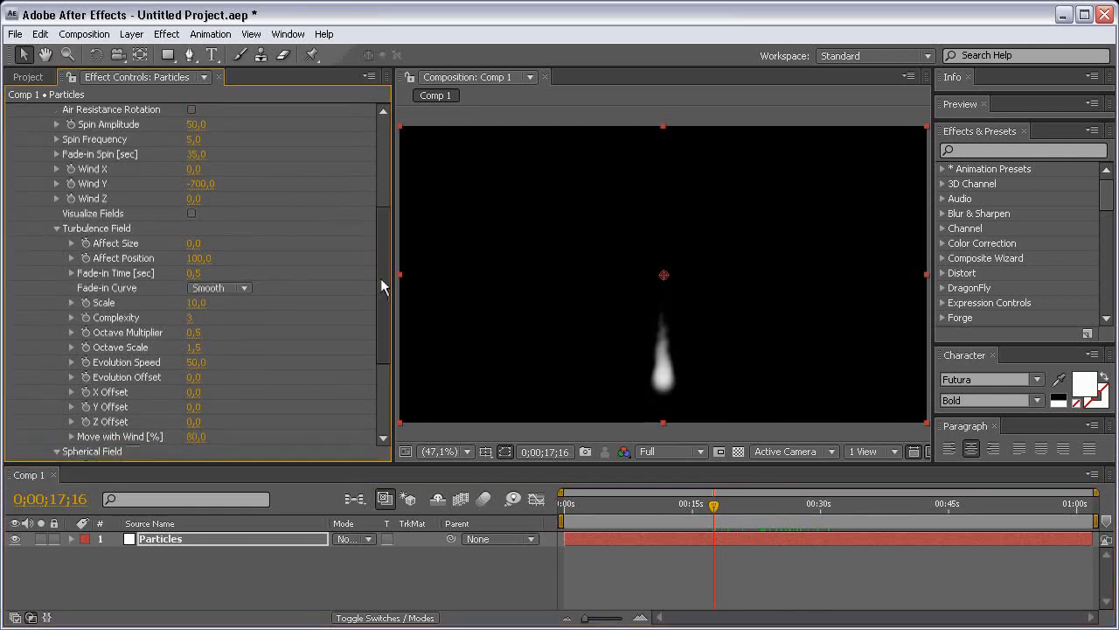
pyautogui.click(194, 276)
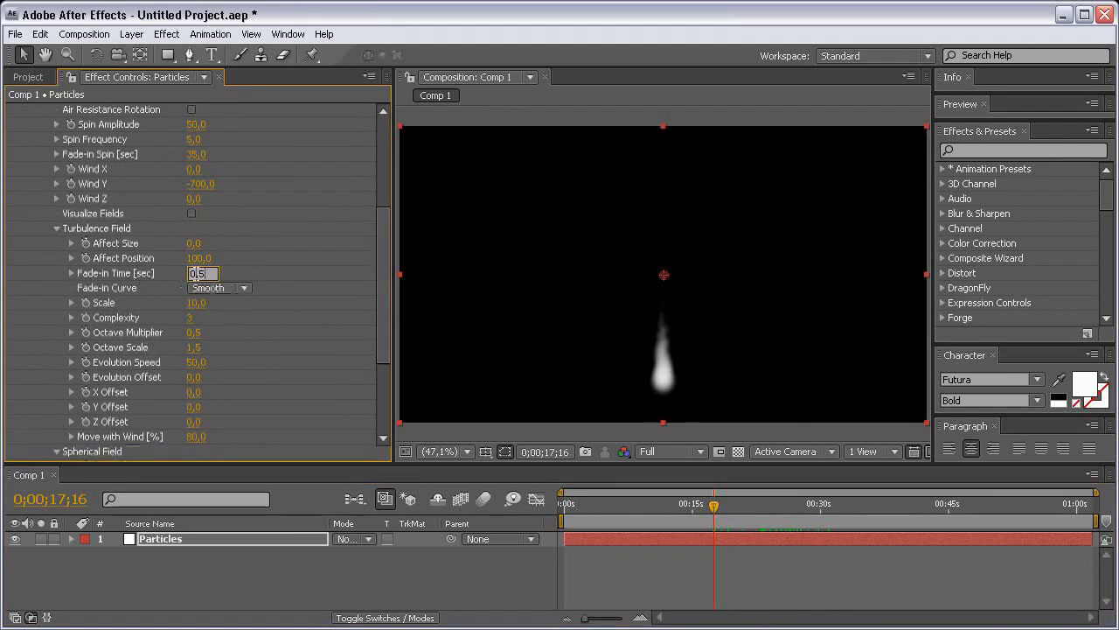
pyautogui.write('1')
pyautogui.press('Return')
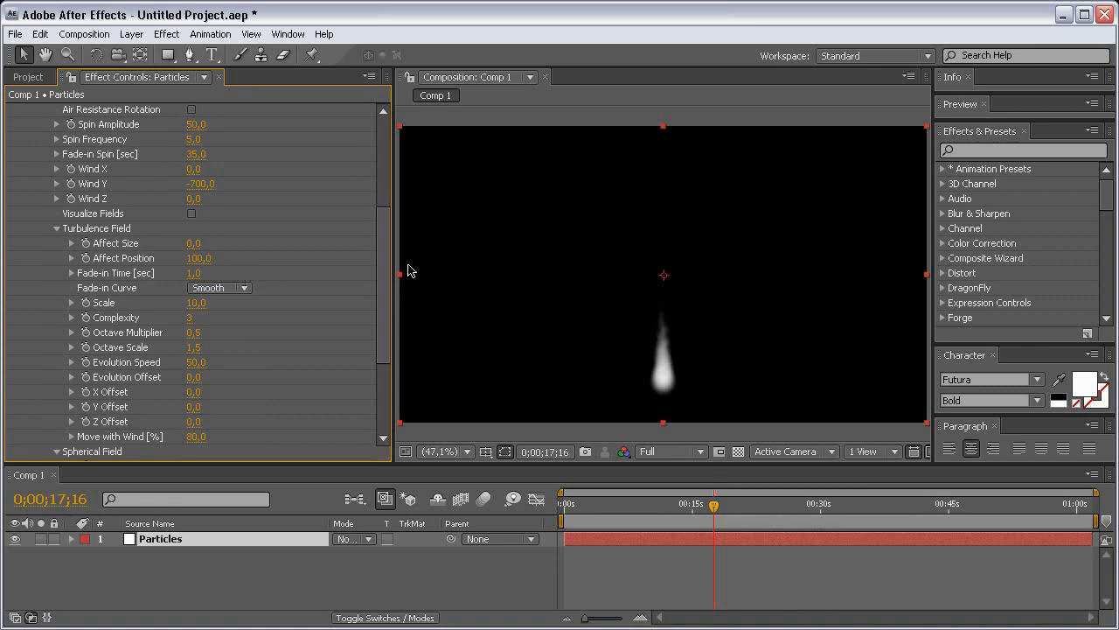
pyautogui.moveTo(395, 263); pyautogui.dragTo(399, 262)
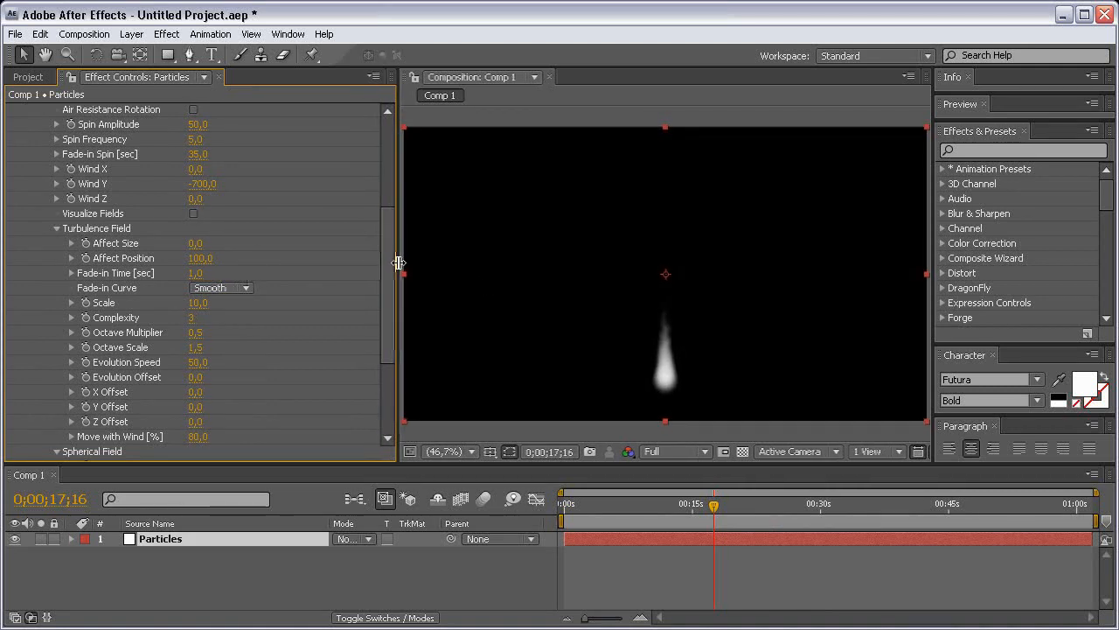
pyautogui.moveTo(714, 505)
pyautogui.mouseDown()
pyautogui.moveTo(562, 506)
pyautogui.moveTo(697, 506)
pyautogui.mouseUp()
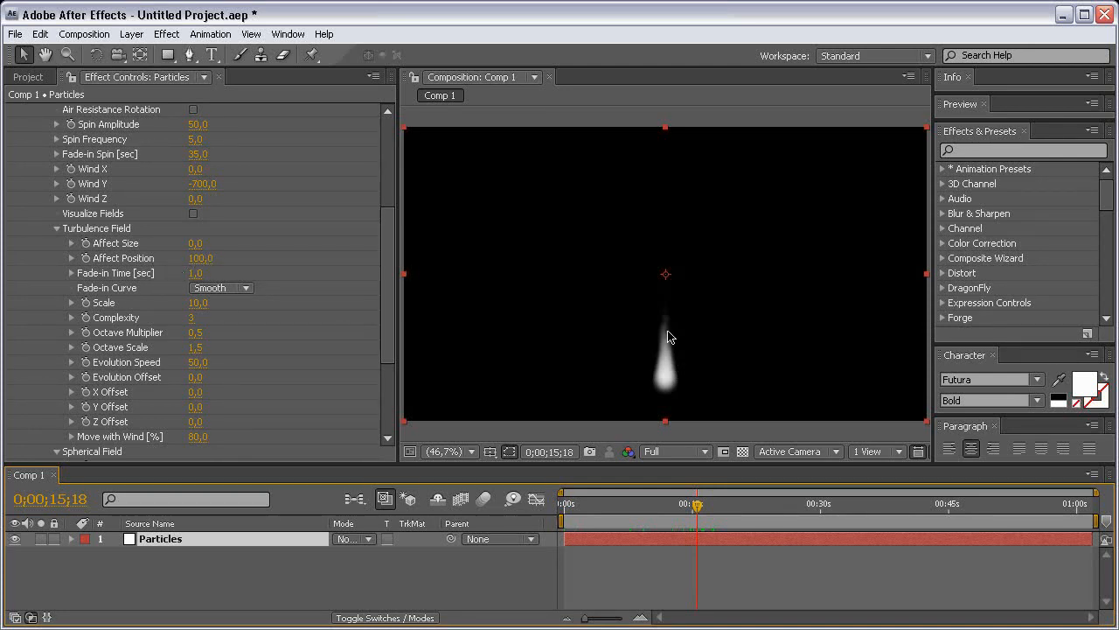
# Step: Set the Turbulence Field's Fade-in Time to 5 seconds
pyautogui.click(198, 273)
pyautogui.write('5')
pyautogui.press('Return')
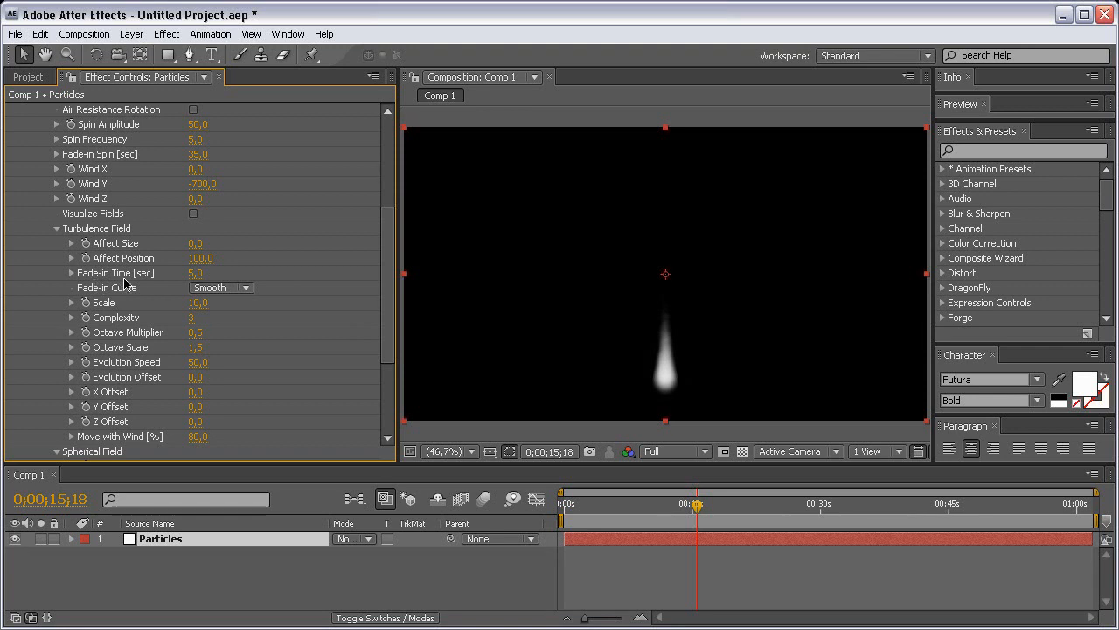
# Step: Expand the Particle settings and raise Life to 7 seconds to show the turbulence on a longer smoke column
pyautogui.moveTo(390, 263); pyautogui.dragTo(391, 139)
pyautogui.click(27, 171)
pyautogui.scroll(-1, 355, 222)
pyautogui.moveTo(195, 188); pyautogui.dragTo(272, 182)
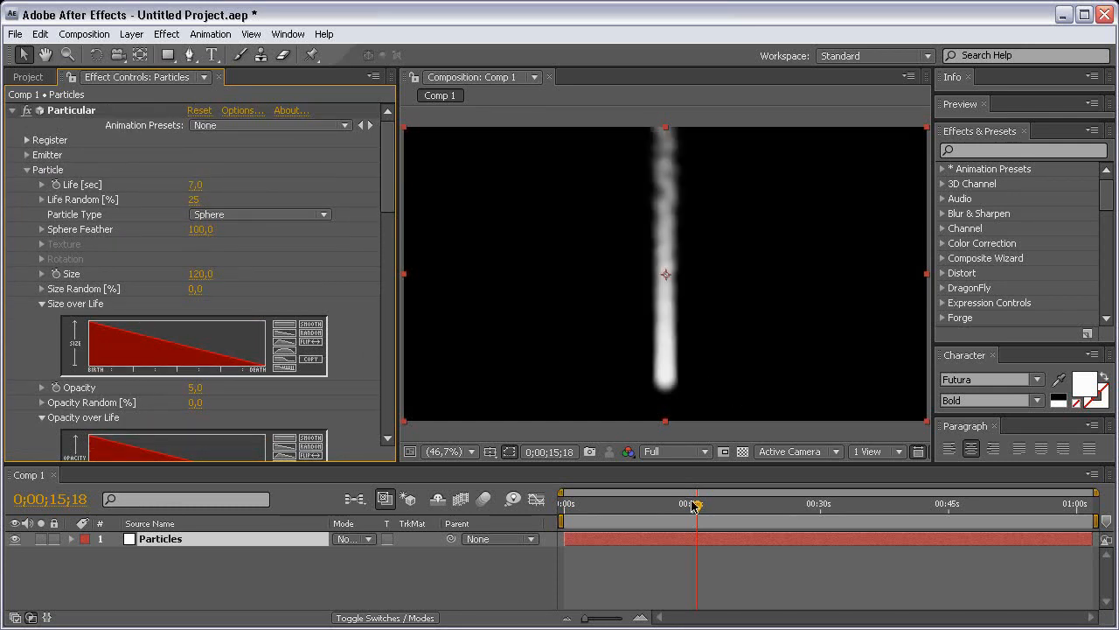
pyautogui.moveTo(383, 165); pyautogui.dragTo(385, 316)
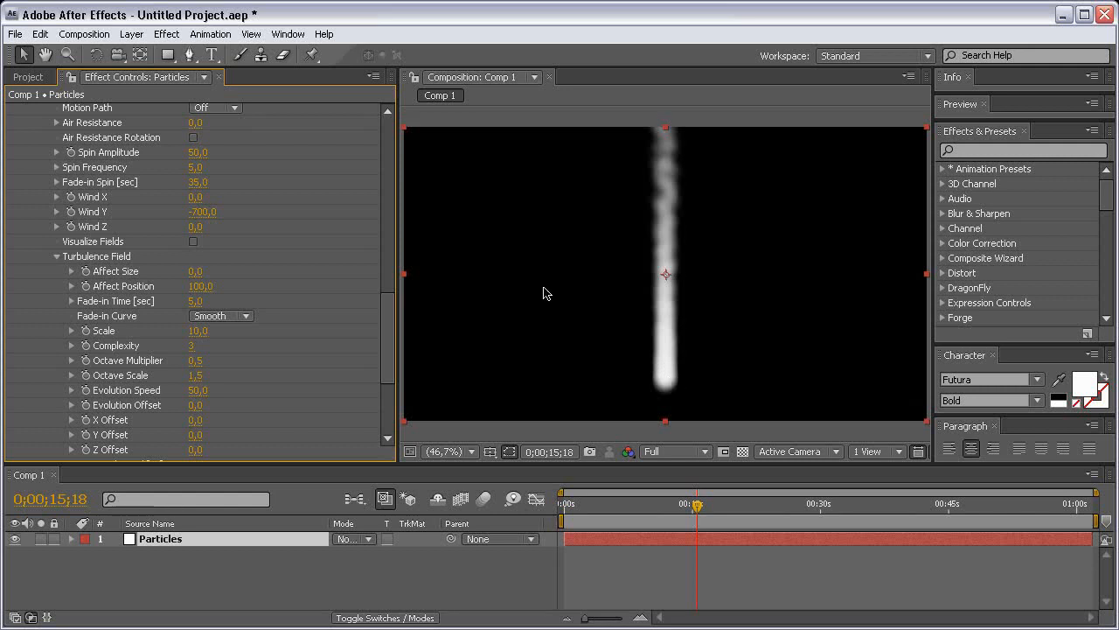
# Step: Set the Particle Life to 0.8 seconds and the Turbulence Field's Fade-in Time to 1 second
pyautogui.moveTo(384, 320); pyautogui.dragTo(391, 133)
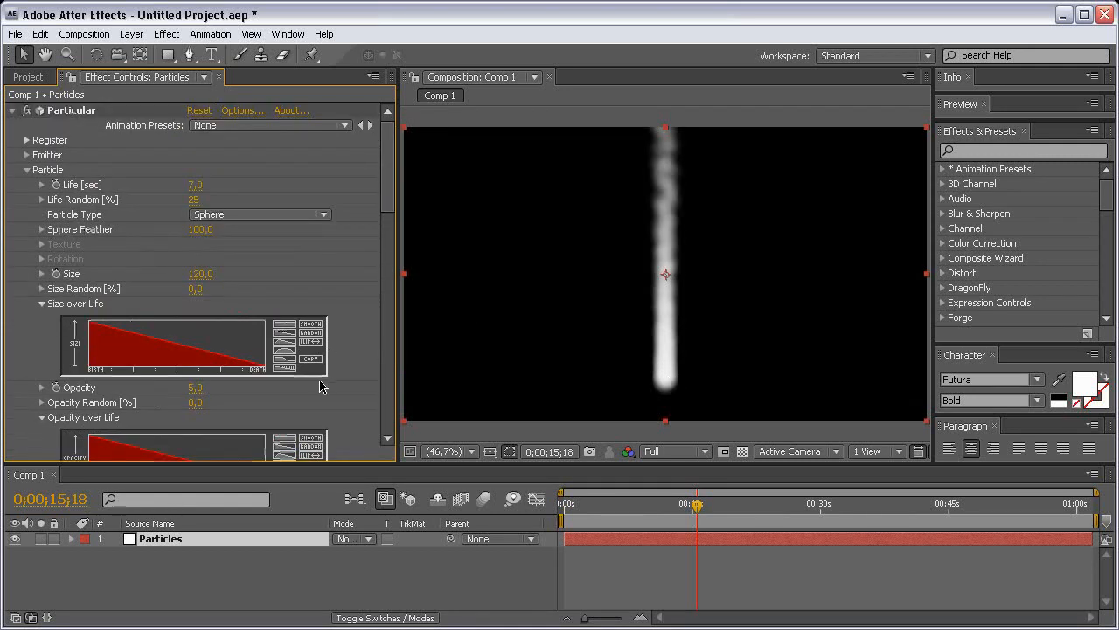
pyautogui.click(197, 186)
pyautogui.write('.8')
pyautogui.press('Return')
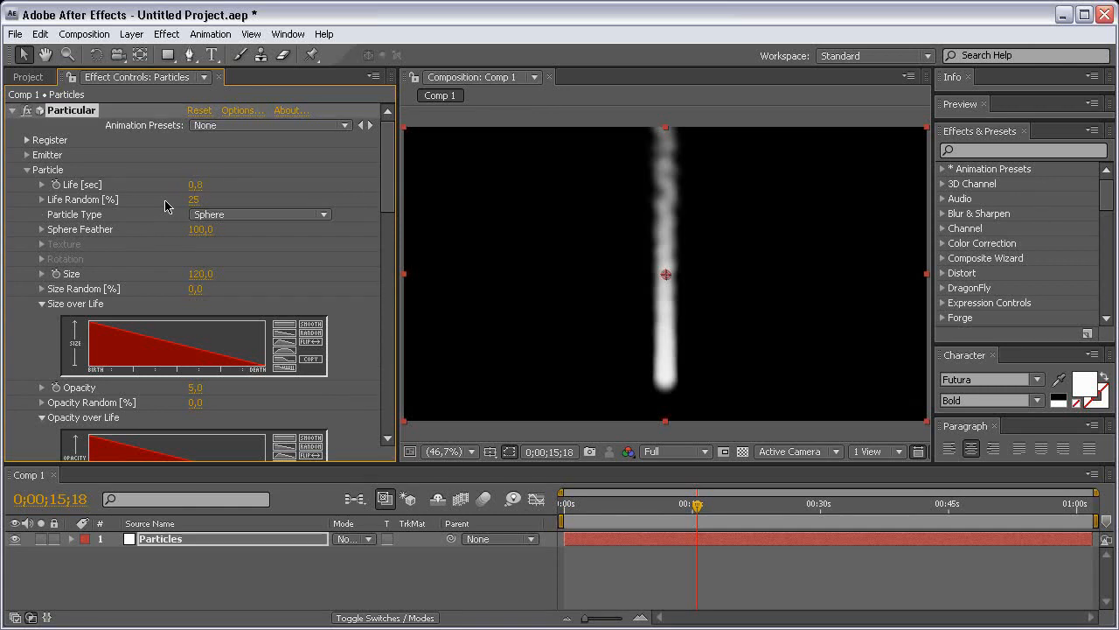
pyautogui.moveTo(391, 168); pyautogui.dragTo(389, 331)
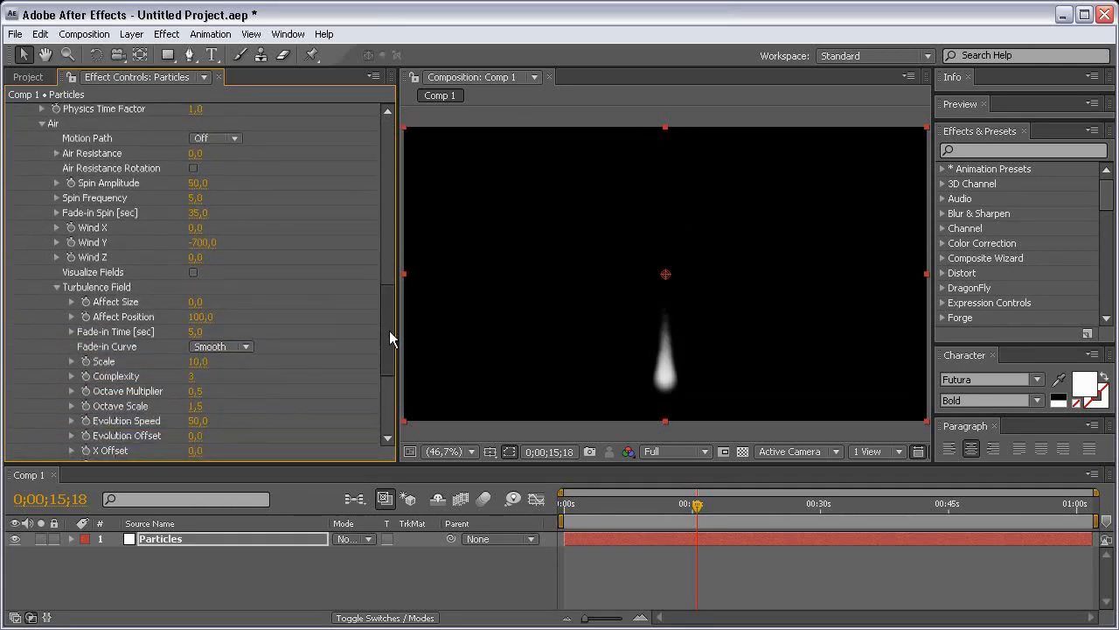
pyautogui.click(199, 332)
pyautogui.write('1')
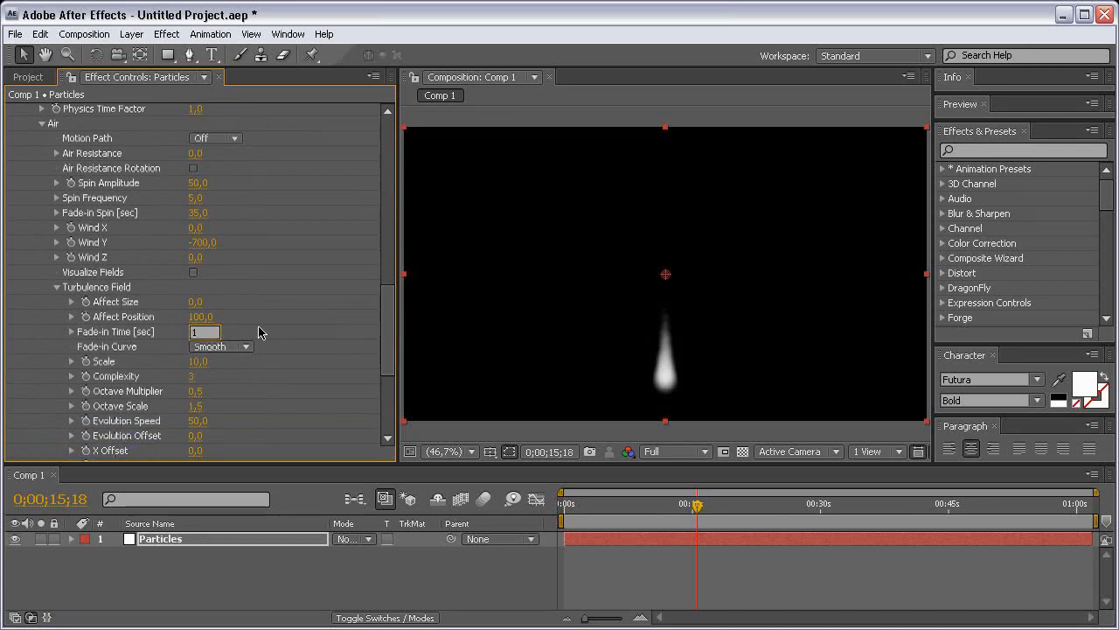
pyautogui.press('Return')
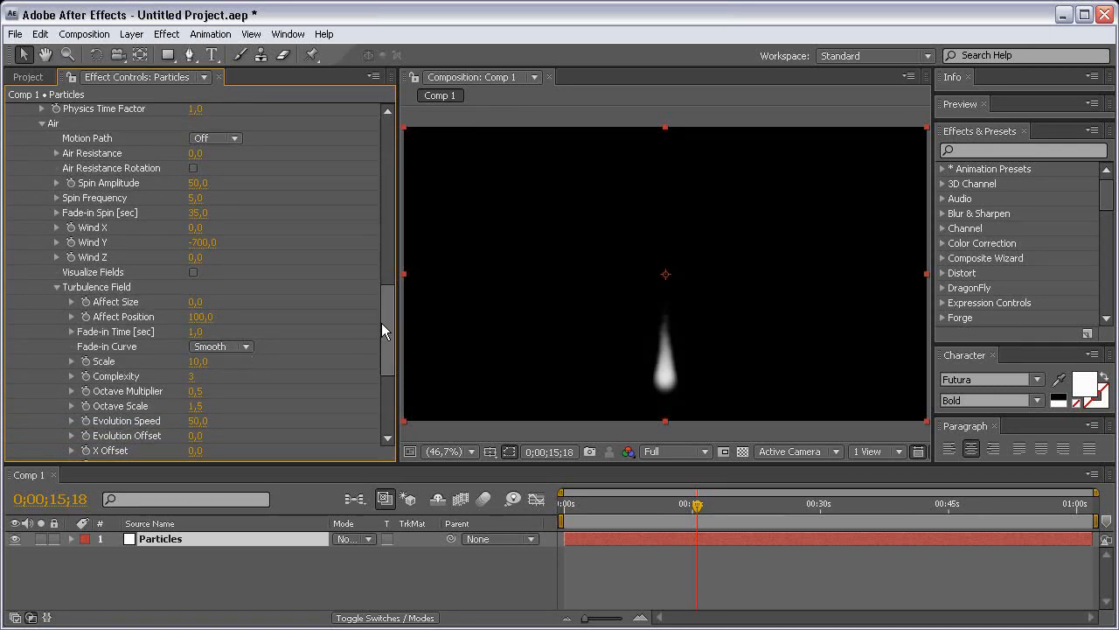
# Step: Collapse the Physics settings, expand Aux System and set its Emit option to Continously
pyautogui.moveTo(383, 328); pyautogui.dragTo(383, 341)
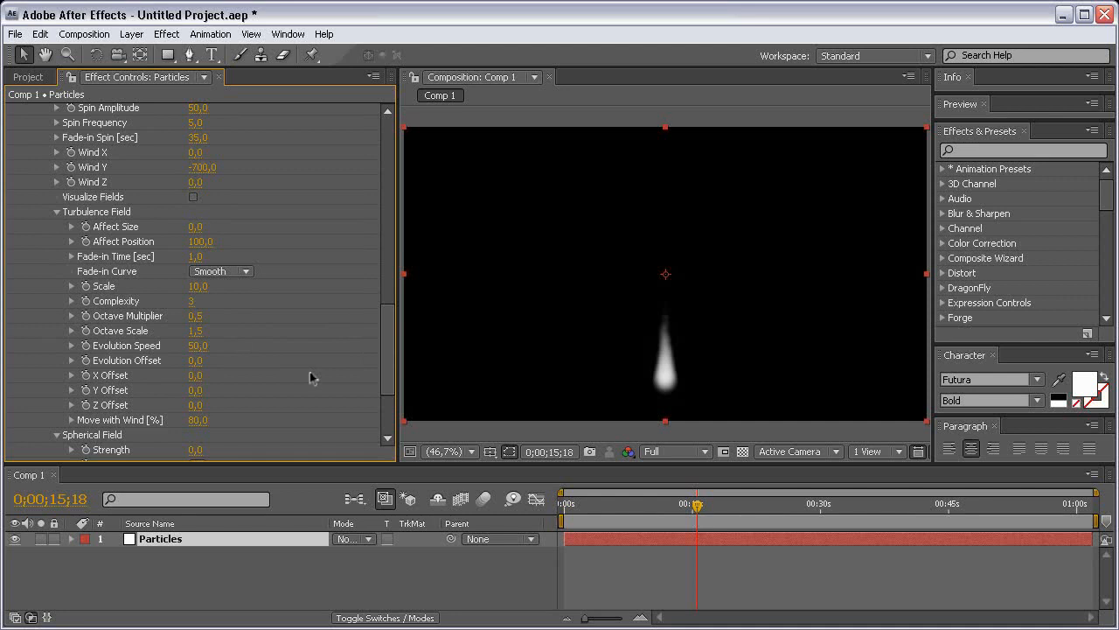
pyautogui.moveTo(387, 340)
pyautogui.mouseDown()
pyautogui.moveTo(387, 380)
pyautogui.moveTo(386, 249)
pyautogui.mouseUp()
pyautogui.click(27, 336)
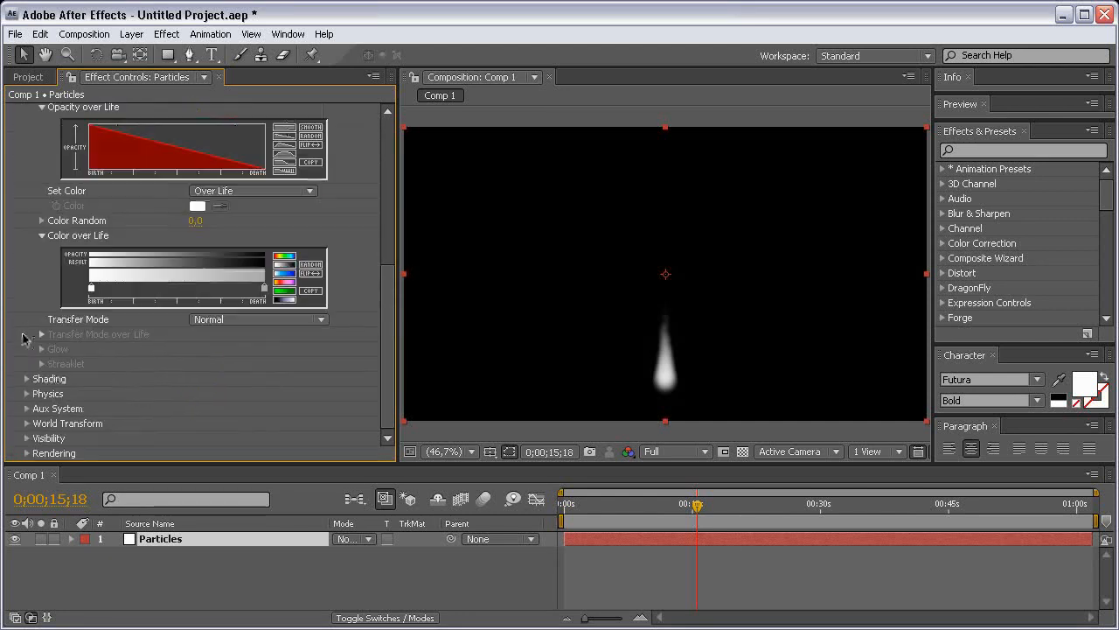
pyautogui.click(27, 409)
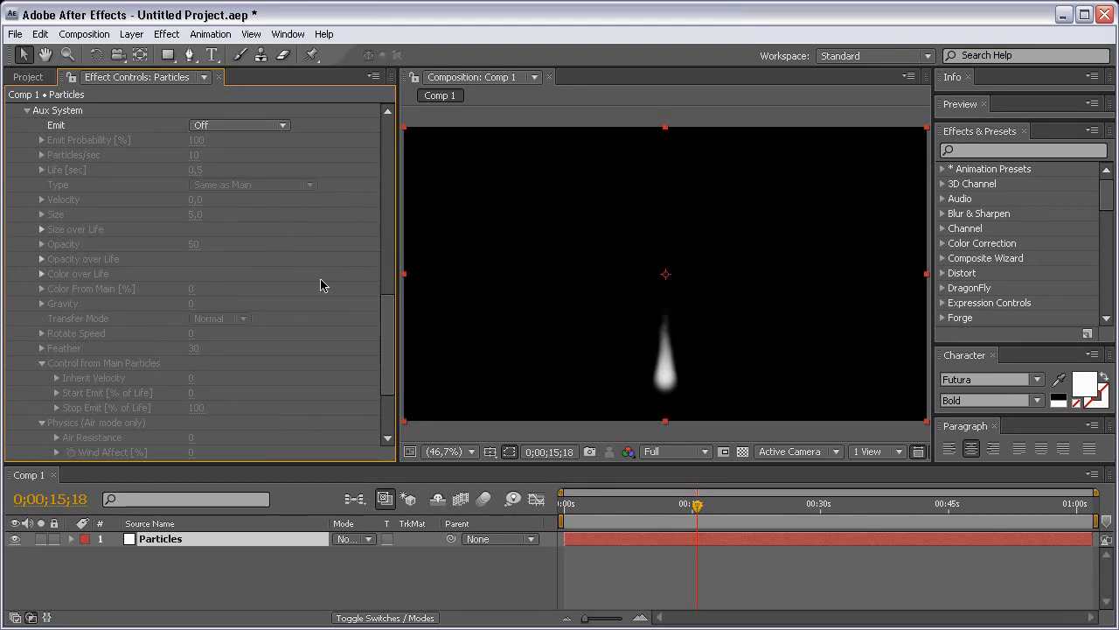
pyautogui.moveTo(391, 324); pyautogui.dragTo(385, 292)
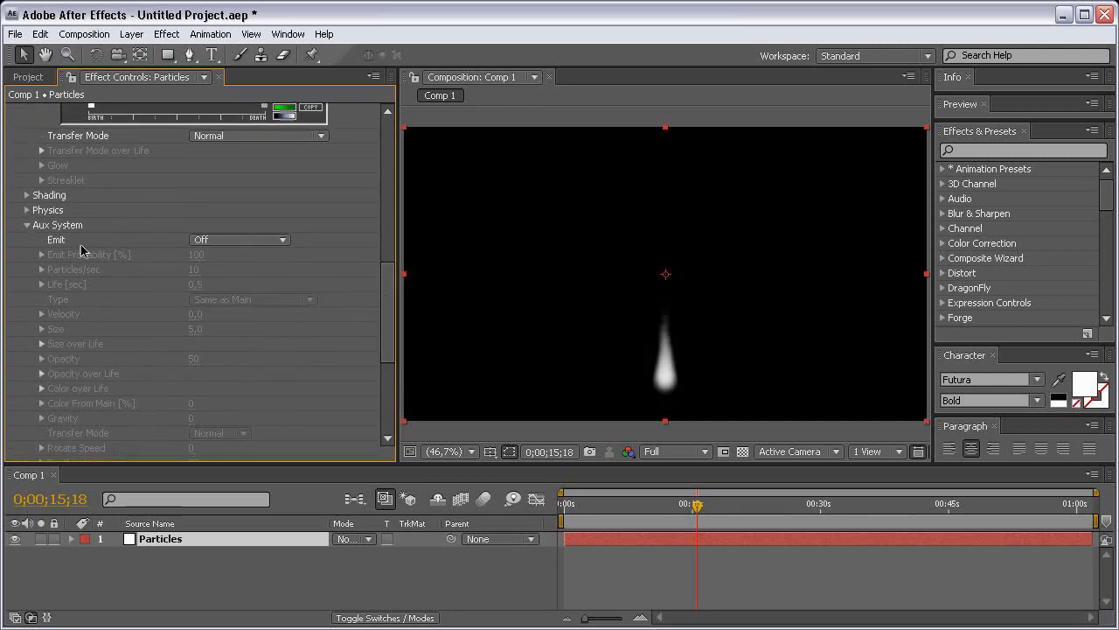
pyautogui.click(247, 247)
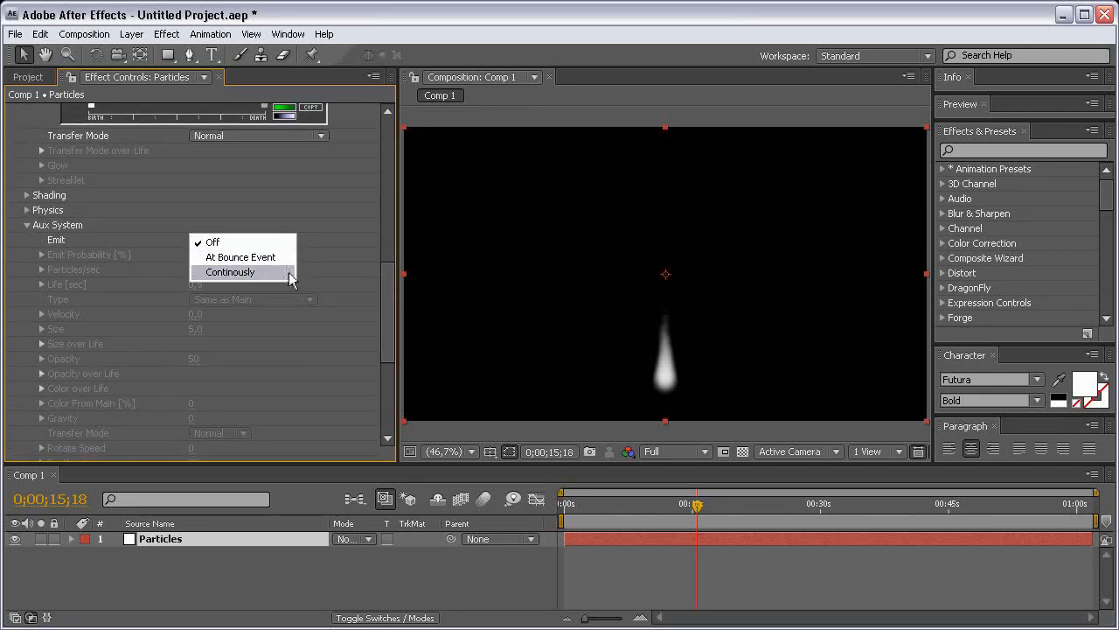
pyautogui.click(265, 276)
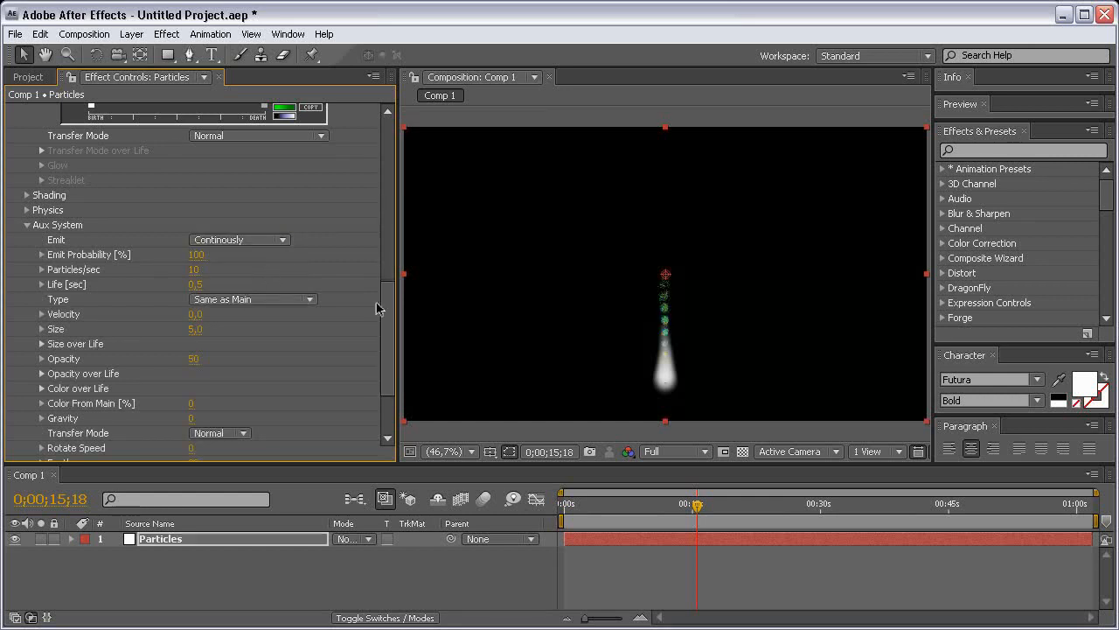
# Step: Inspect the auxiliary particles up close, and set the Aux System's Emit Probability to 25% and Particles/sec to 1500
pyautogui.scroll(1, 387, 311)
pyautogui.scroll(3, 675, 348)
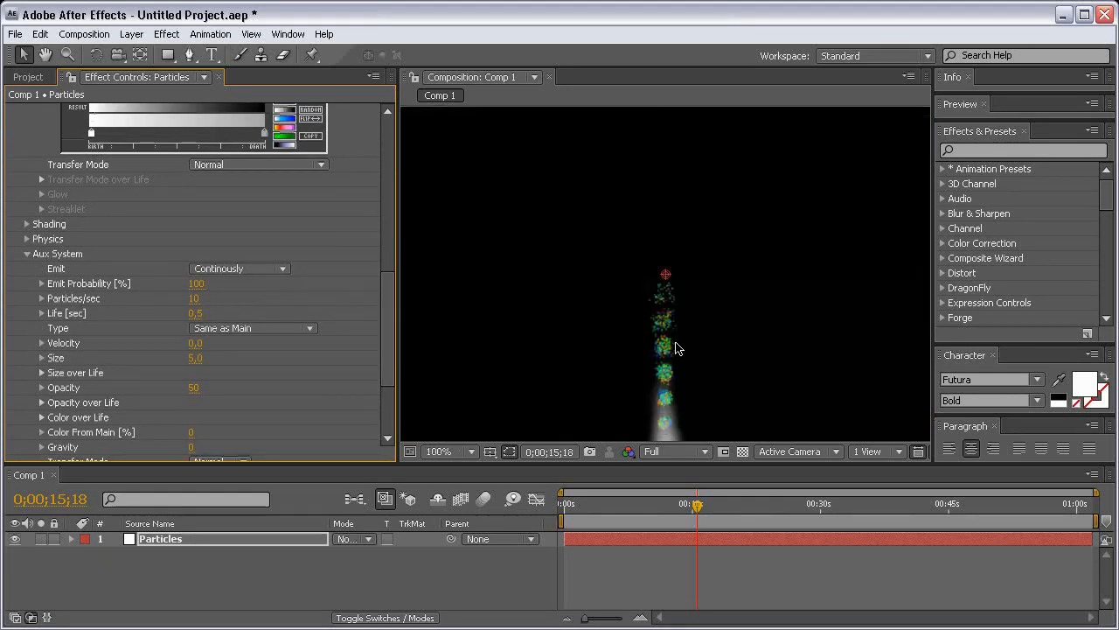
pyautogui.press('space')
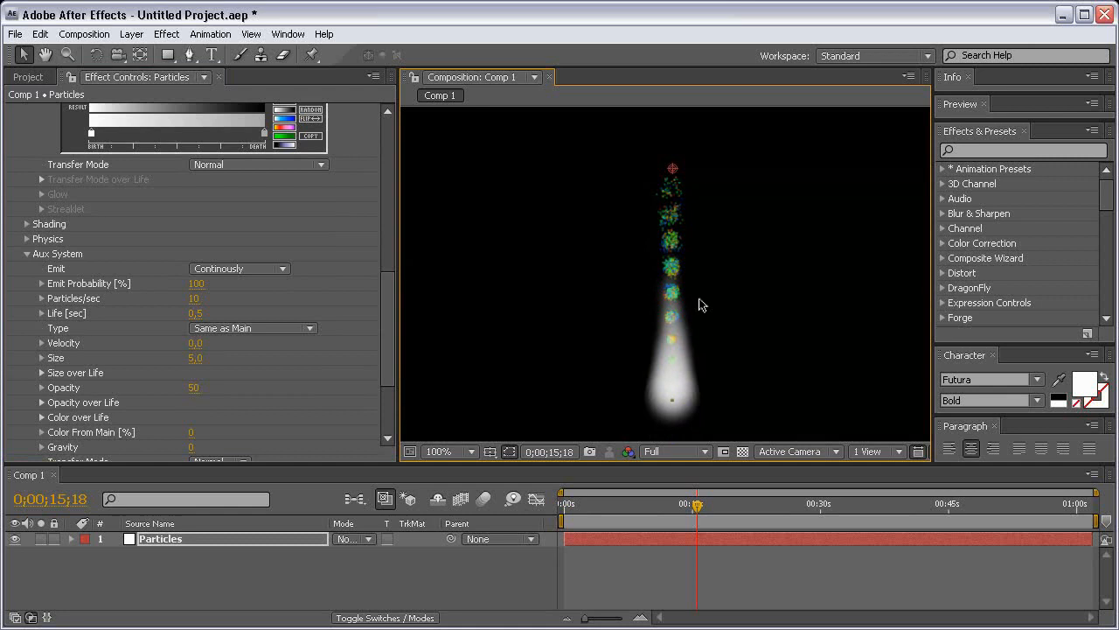
pyautogui.press(',')
pyautogui.press(',')
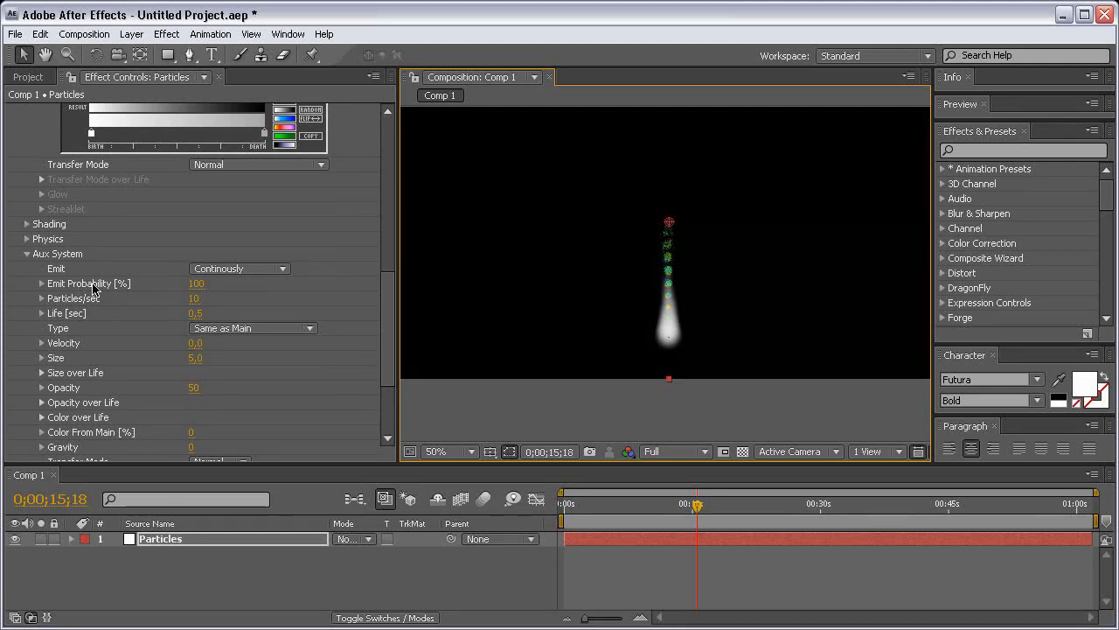
pyautogui.click(194, 284)
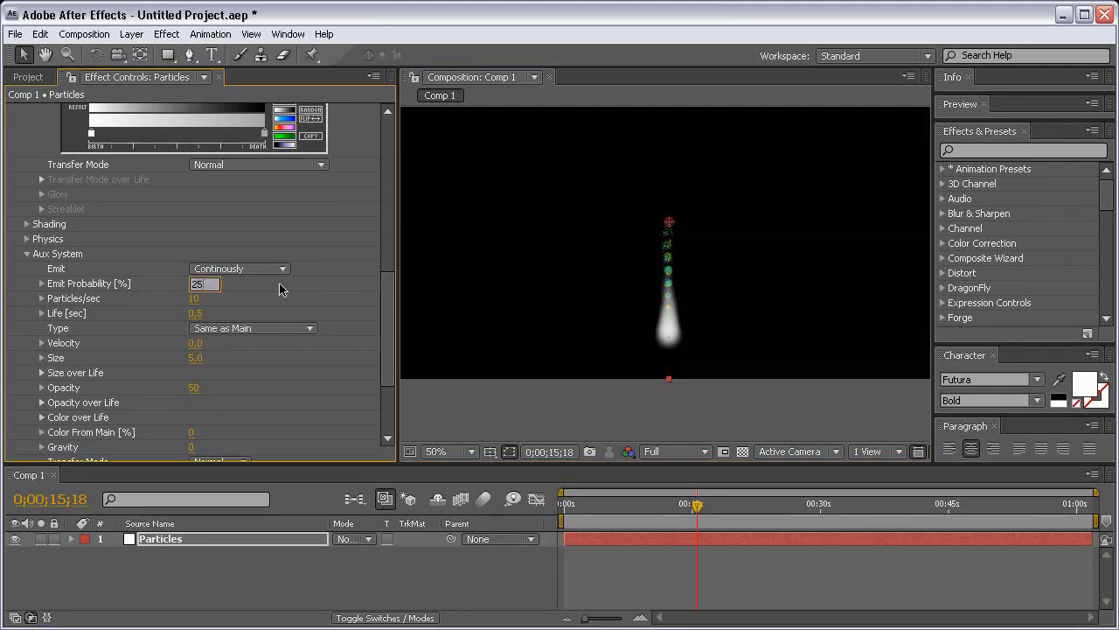
pyautogui.write('25')
pyautogui.press('Return')
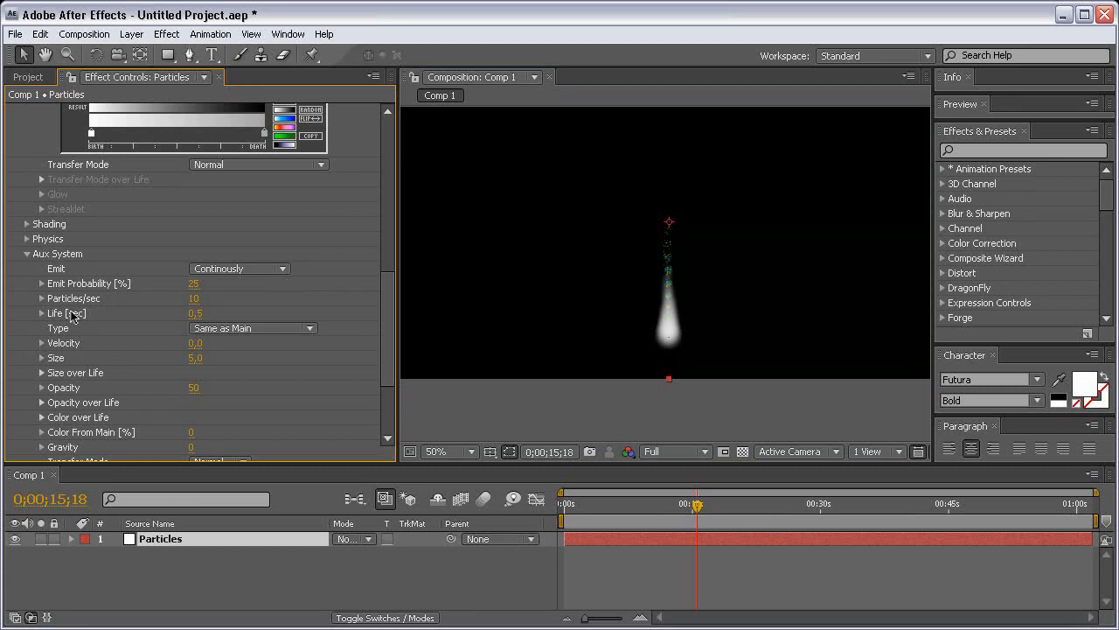
pyautogui.click(194, 298)
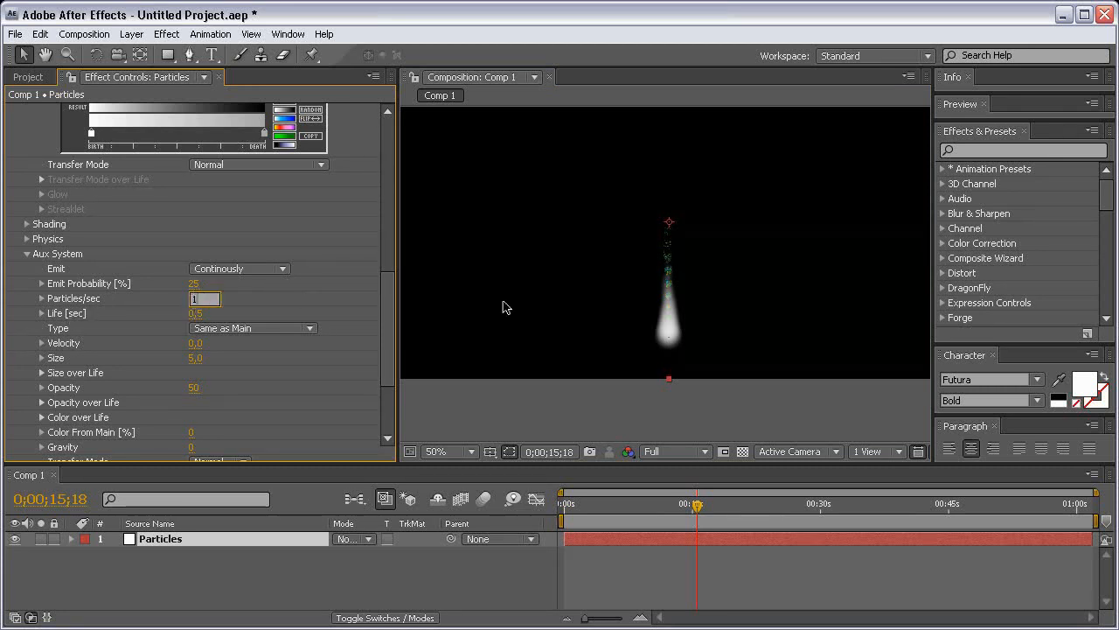
pyautogui.write('1500')
pyautogui.press('Return')
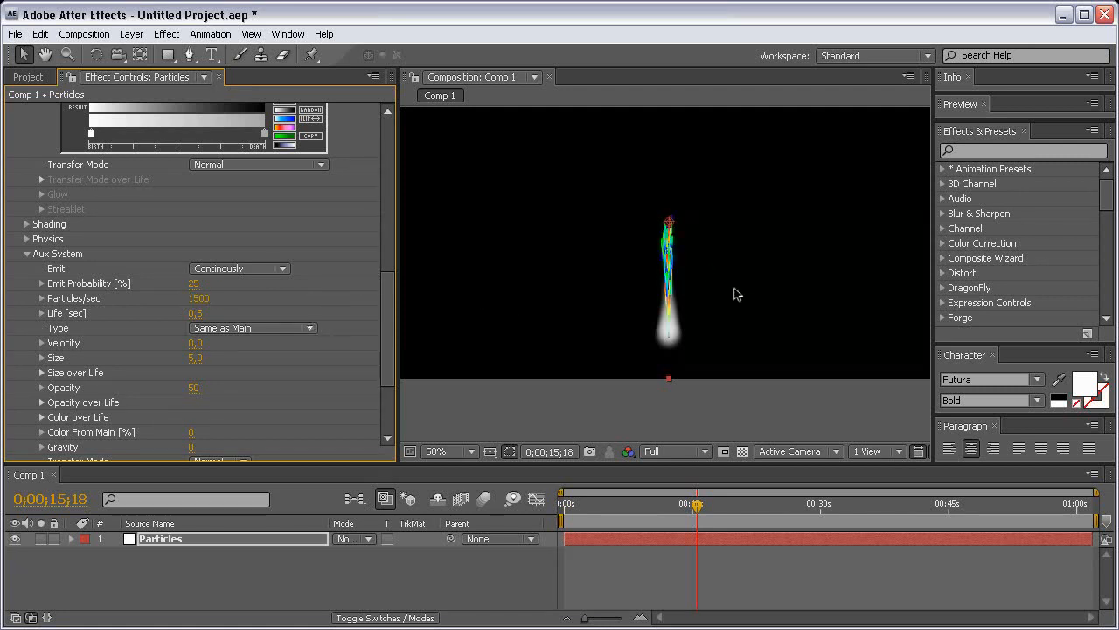
# Step: Set the Aux System's Life to 4 seconds and its particle Type to Sphere
pyautogui.scroll(1, 720, 312)
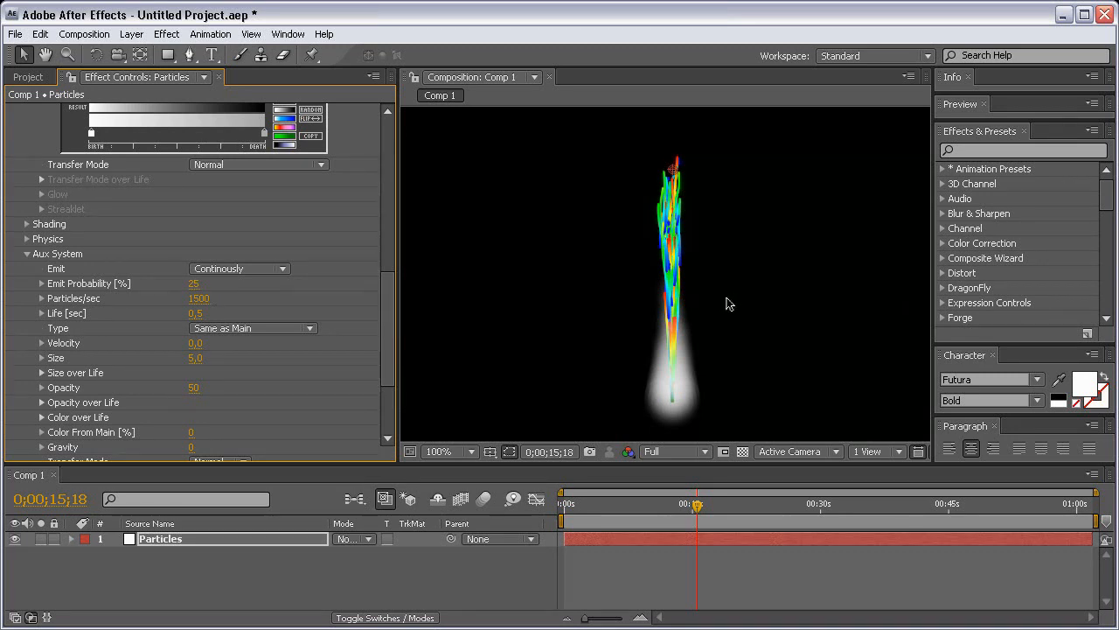
pyautogui.moveTo(680, 357)
pyautogui.mouseDown()
pyautogui.moveTo(679, 328)
pyautogui.moveTo(678, 338)
pyautogui.mouseUp()
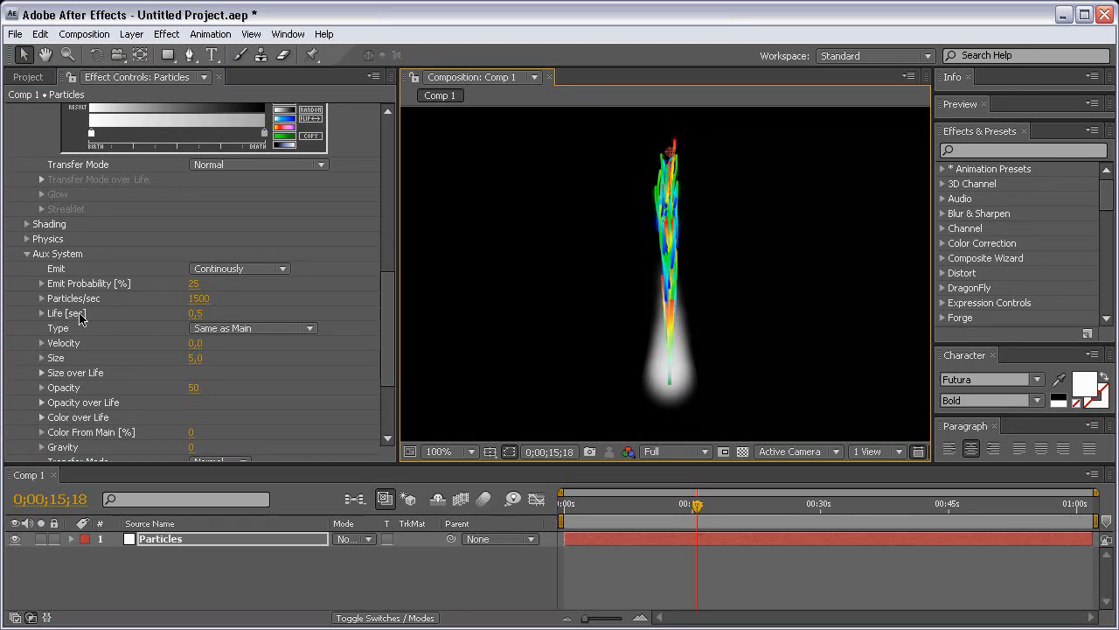
pyautogui.click(195, 313)
pyautogui.write('4')
pyautogui.press('Return')
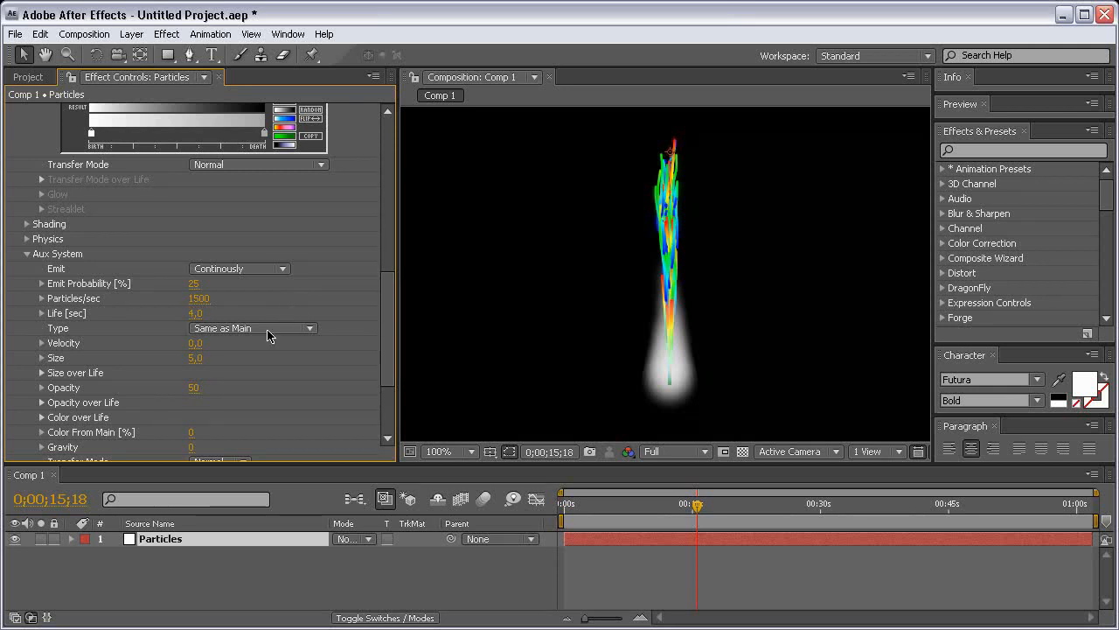
pyautogui.click(237, 329)
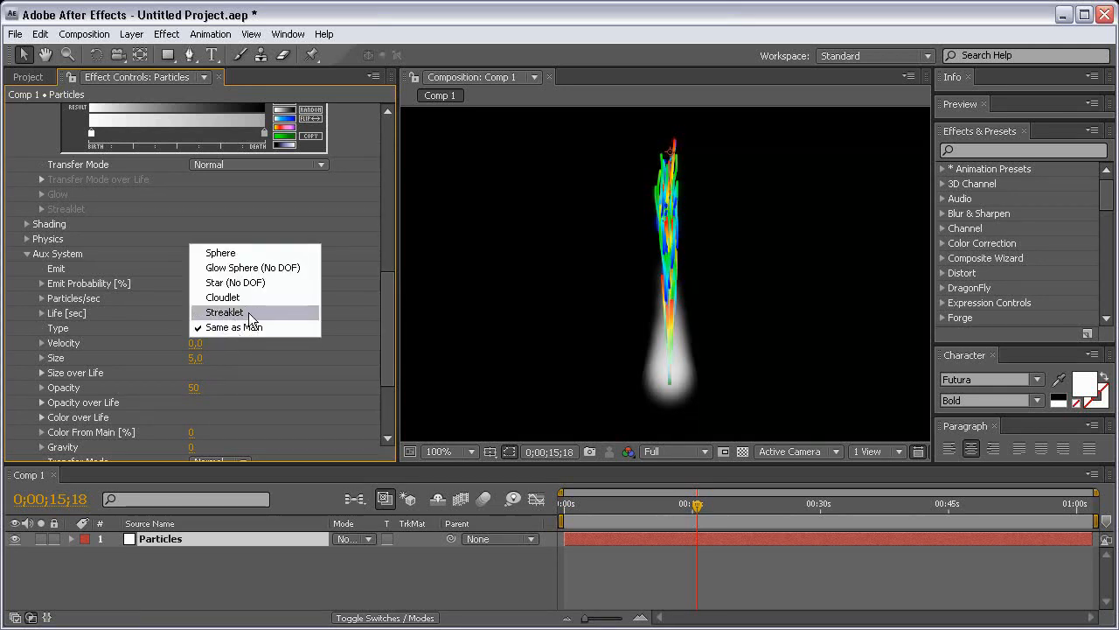
pyautogui.click(247, 253)
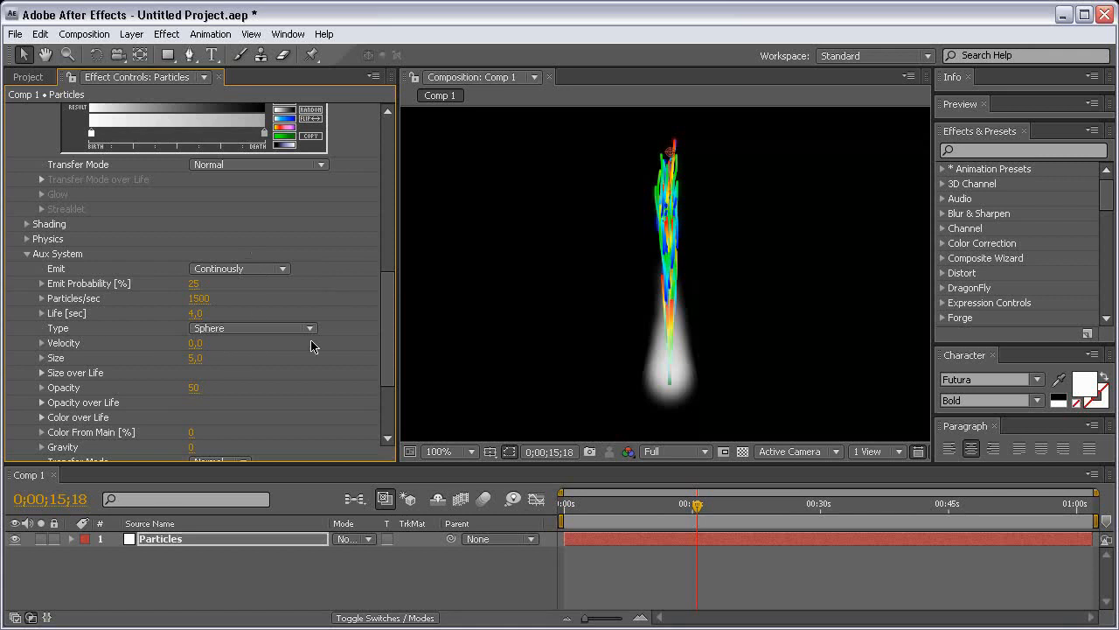
# Step: Set the auxiliary particles' Velocity to 30 and their Size to 25
pyautogui.scroll(-1, 377, 325)
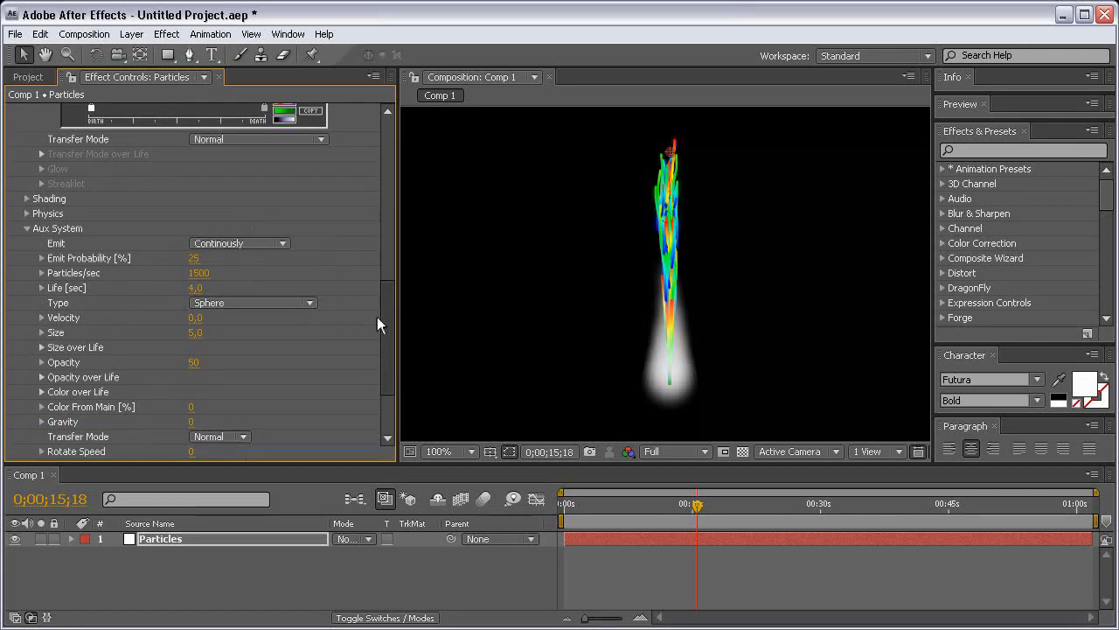
pyautogui.click(197, 320)
pyautogui.write('3')
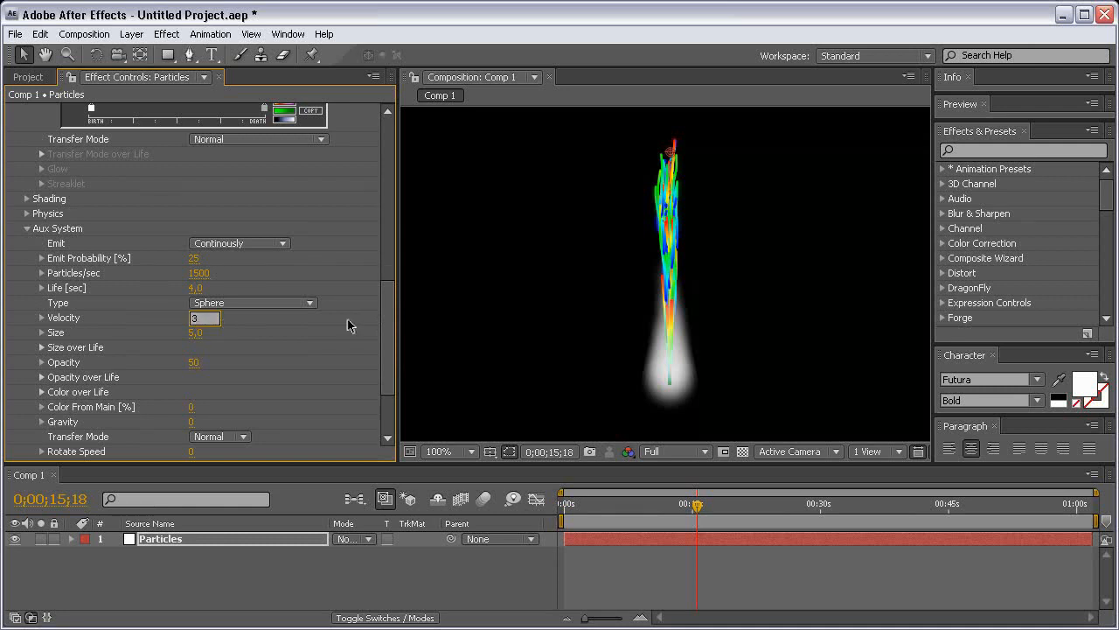
pyautogui.write('0')
pyautogui.press('Return')
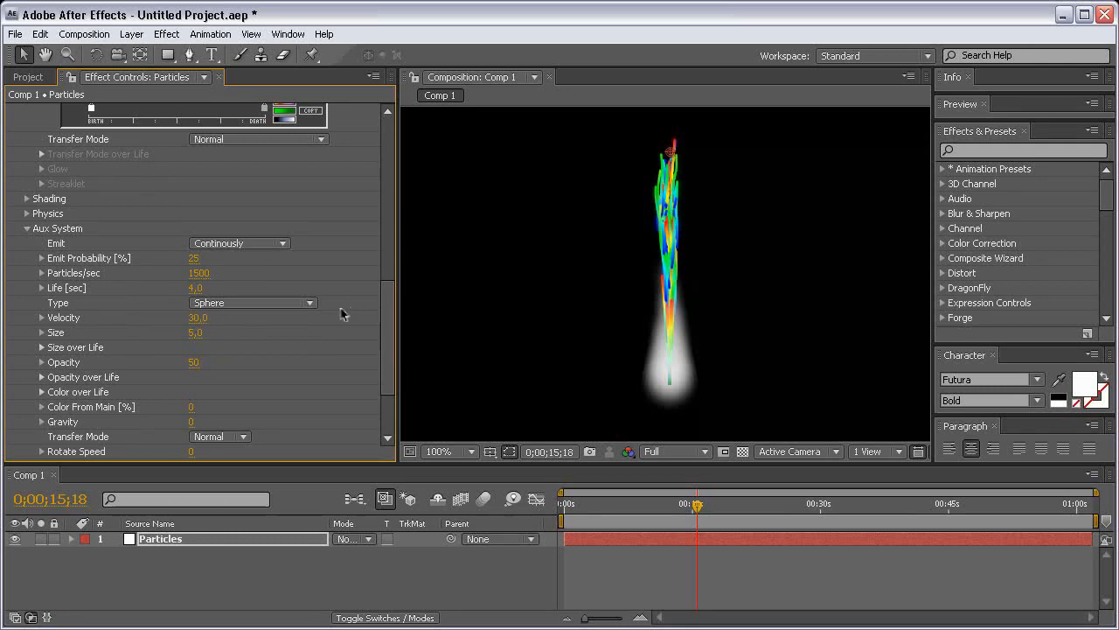
pyautogui.click(194, 333)
pyautogui.write('25')
pyautogui.press('Return')
# Step: Apply the linear falling preset to the Aux System's Size over Life graph and collapse that graph
pyautogui.click(42, 348)
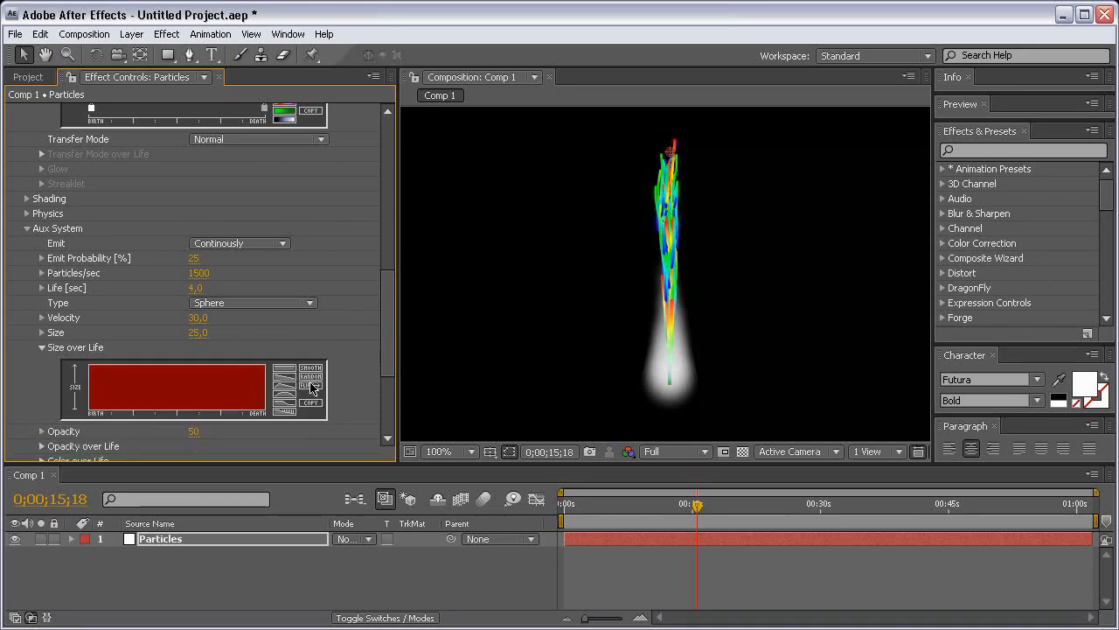
pyautogui.click(284, 381)
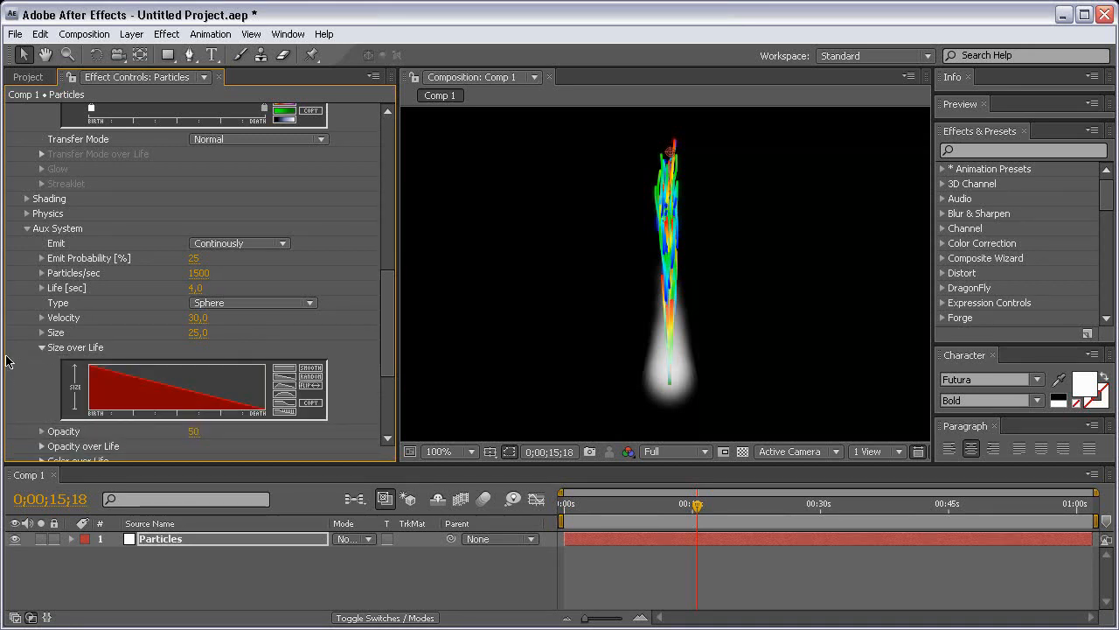
pyautogui.click(42, 348)
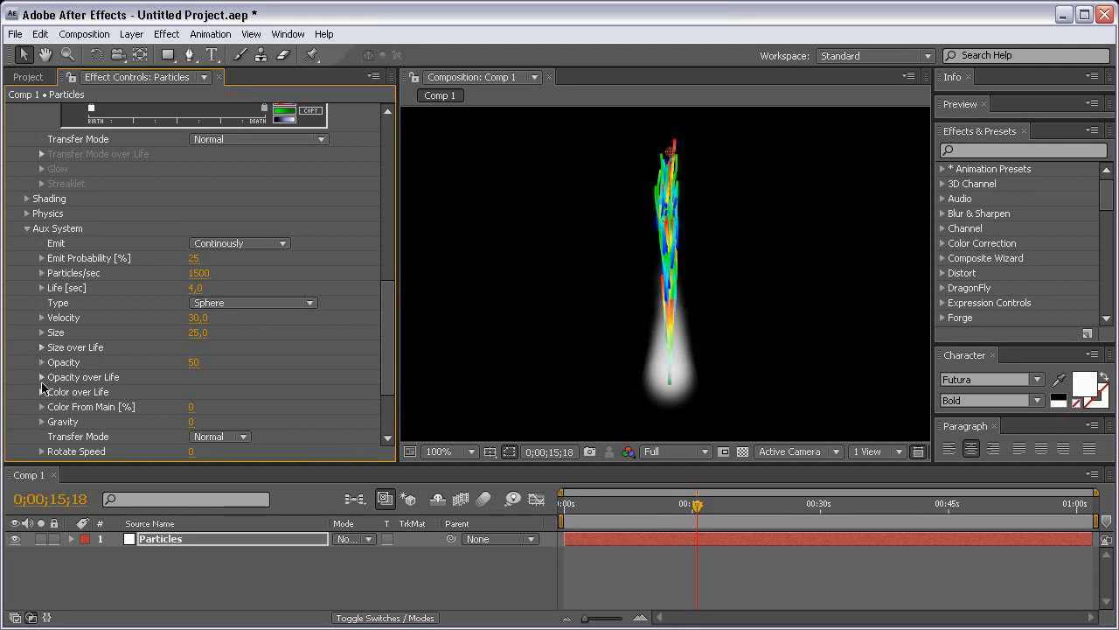
# Step: Apply the linear falling preset to the Aux System's Opacity over Life graph and set its Opacity to 3
pyautogui.click(41, 378)
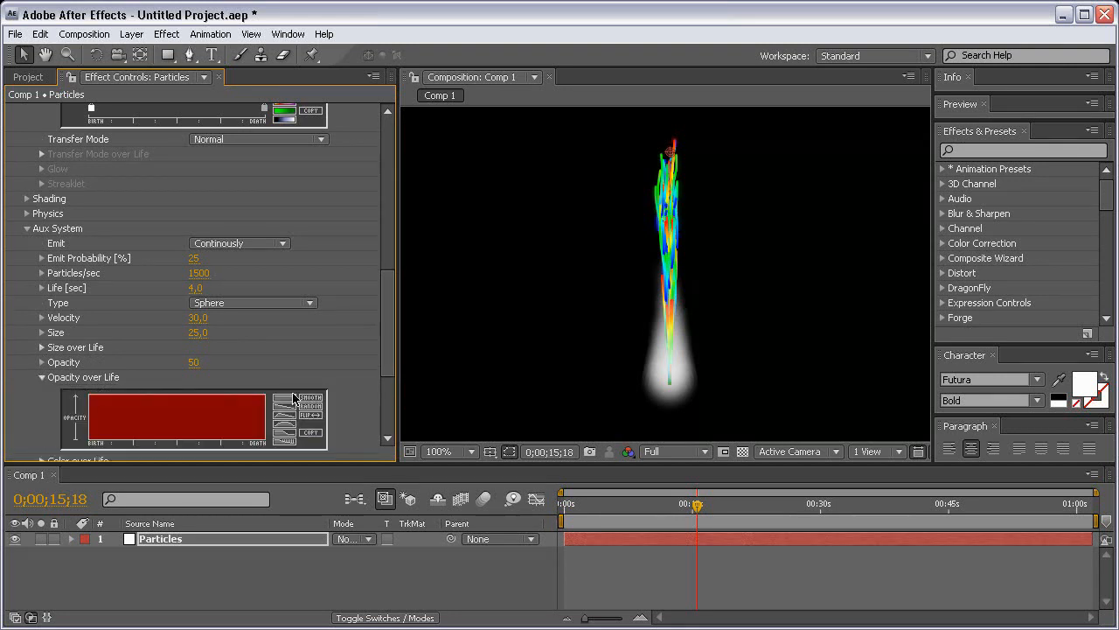
pyautogui.click(284, 408)
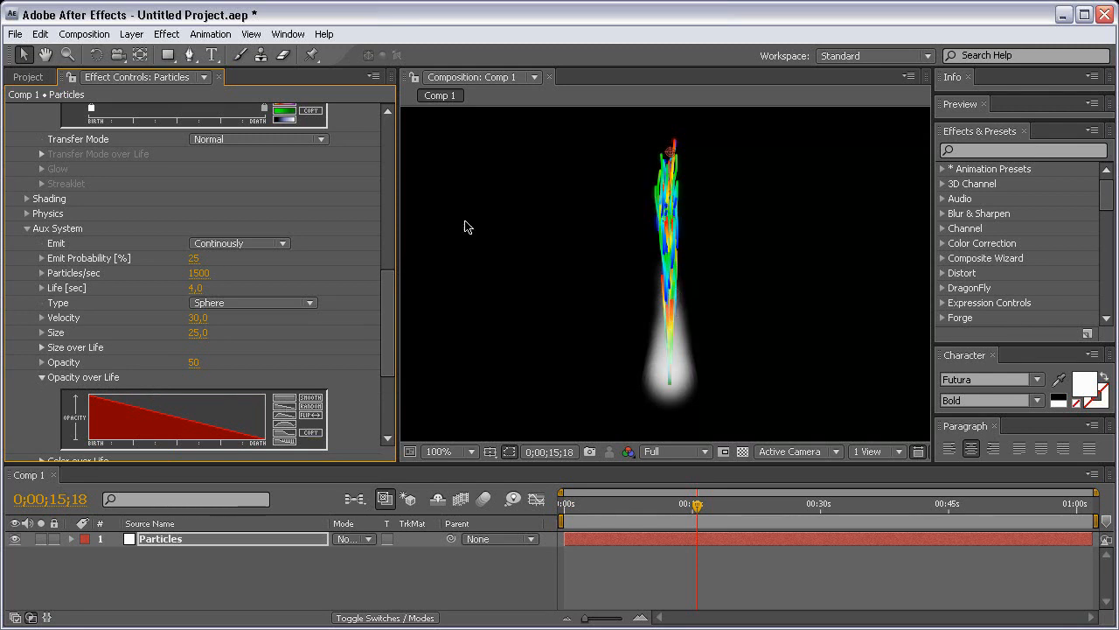
pyautogui.moveTo(390, 307); pyautogui.dragTo(395, 320)
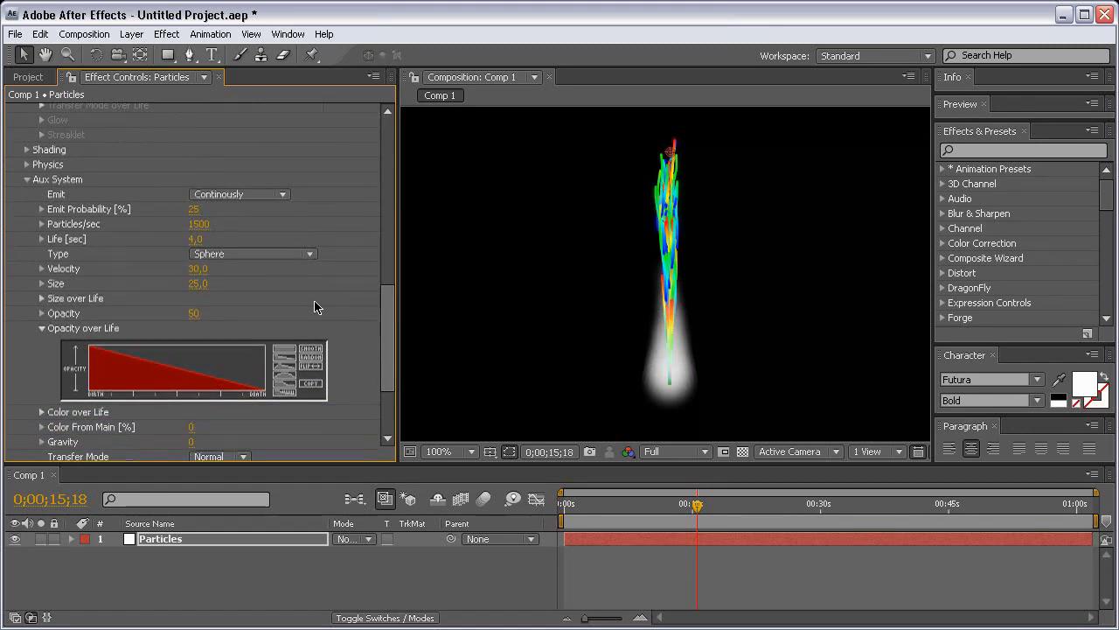
pyautogui.click(196, 314)
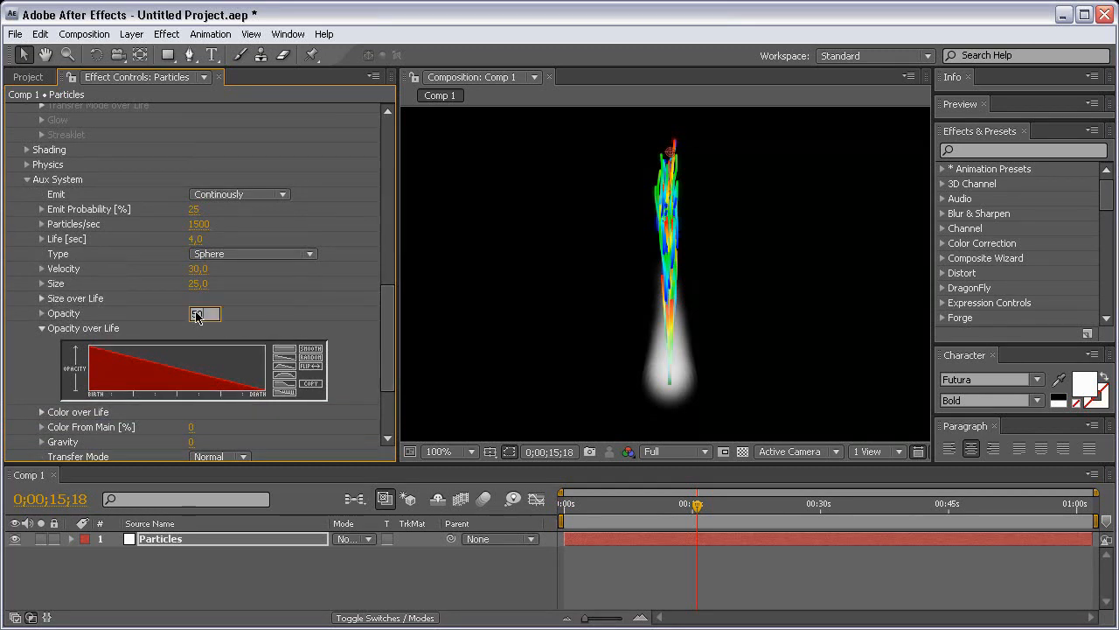
pyautogui.write('3')
pyautogui.press('Return')
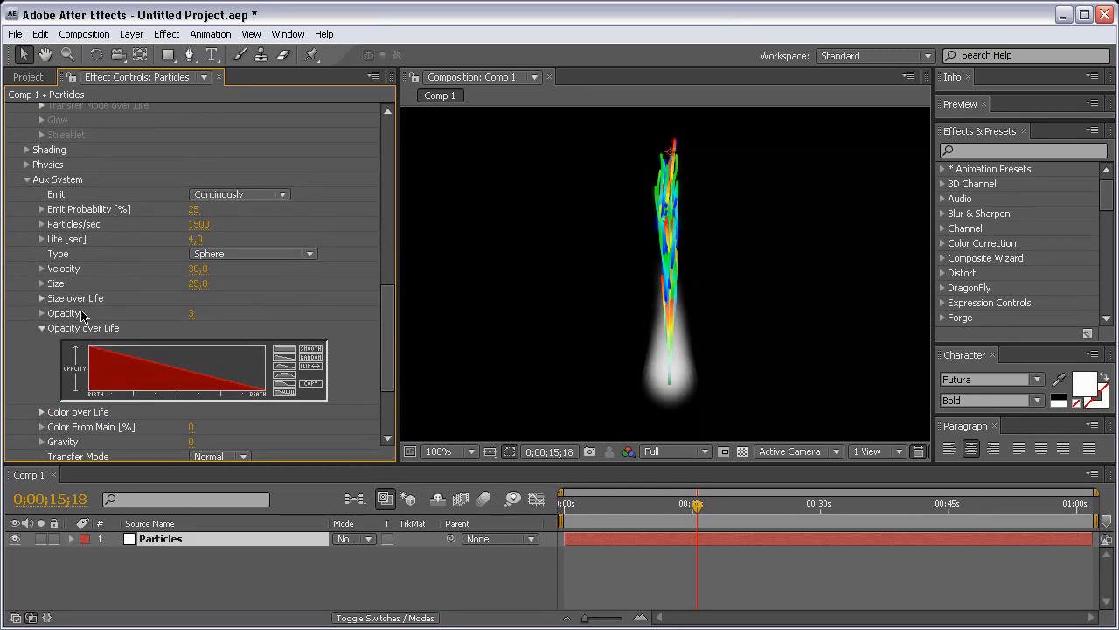
pyautogui.click(41, 328)
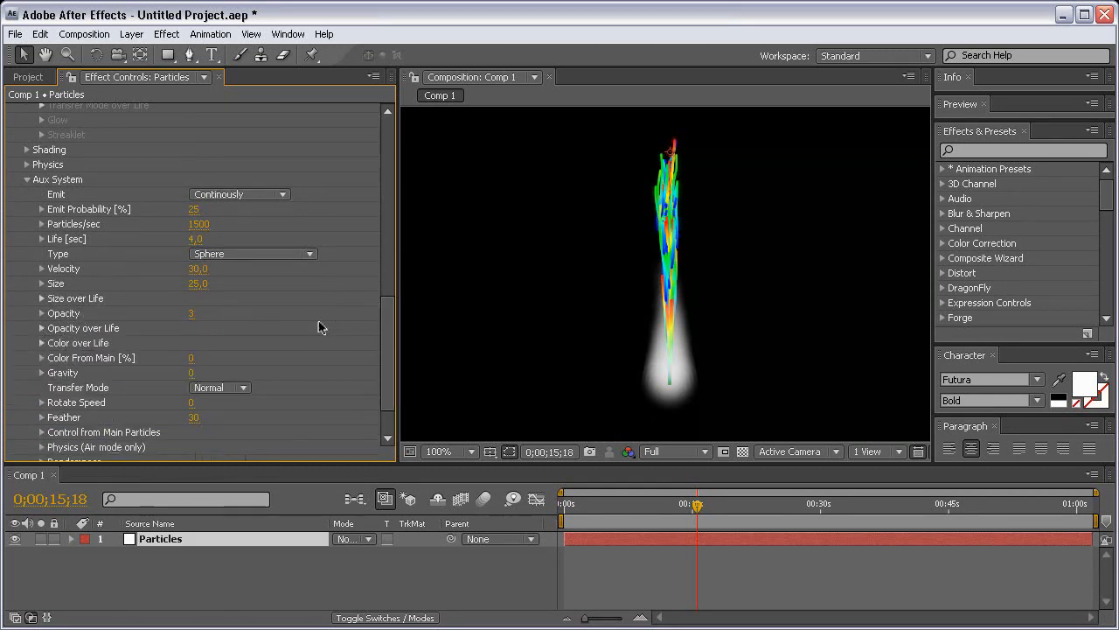
# Step: Set the Aux System's Color From Main to 100% and review the main particles' Color over Life gradient
pyautogui.moveTo(386, 322); pyautogui.dragTo(381, 342)
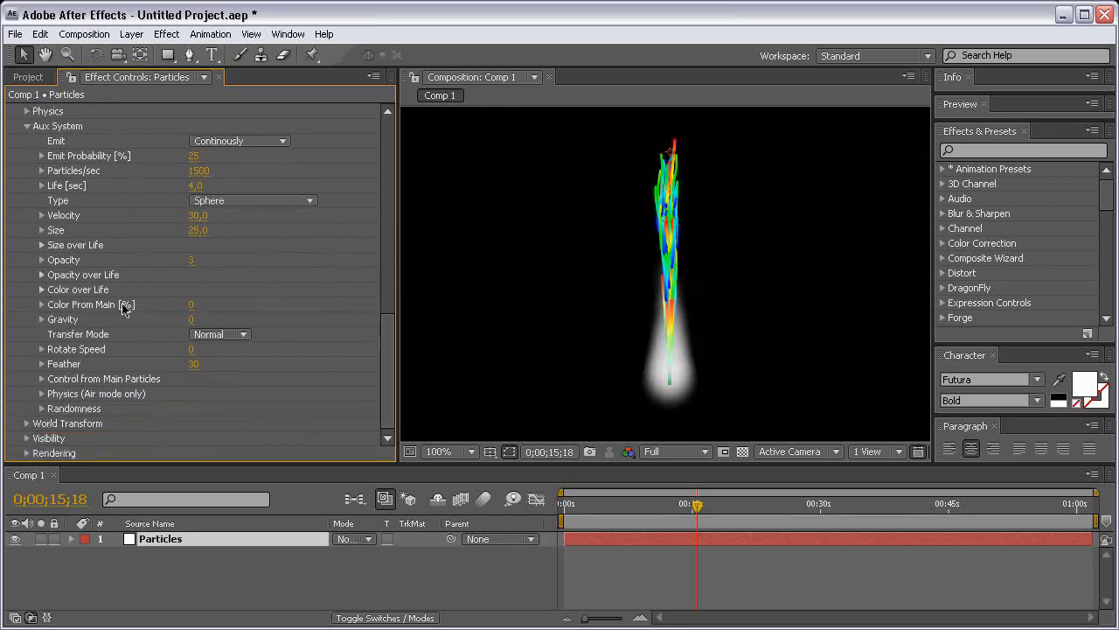
pyautogui.click(191, 306)
pyautogui.write('100')
pyautogui.press('Return')
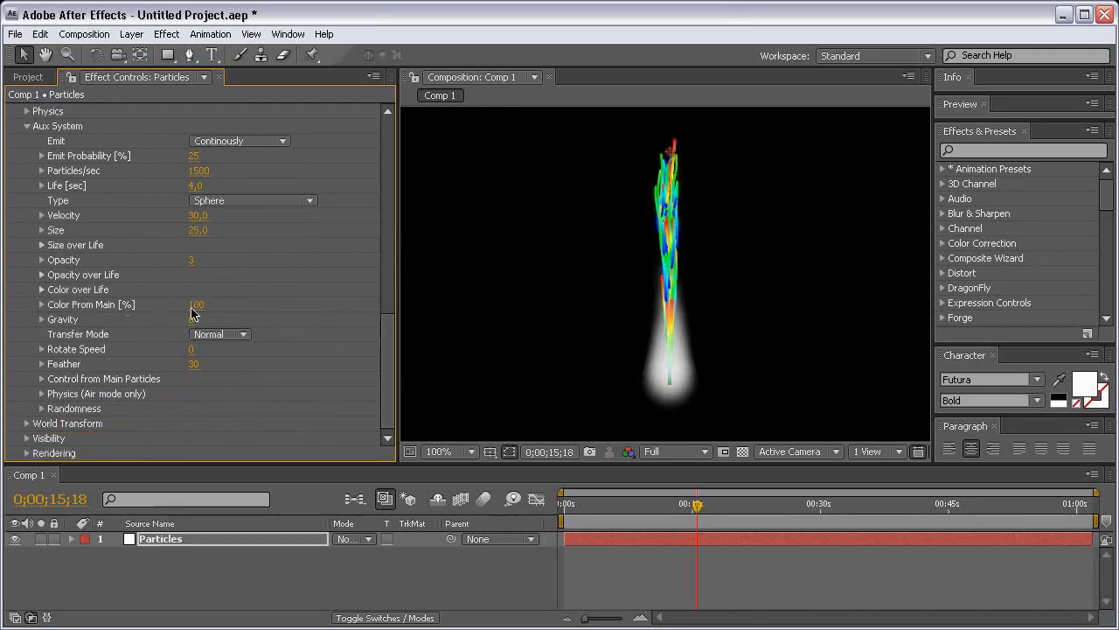
pyautogui.scroll(5, 382, 280)
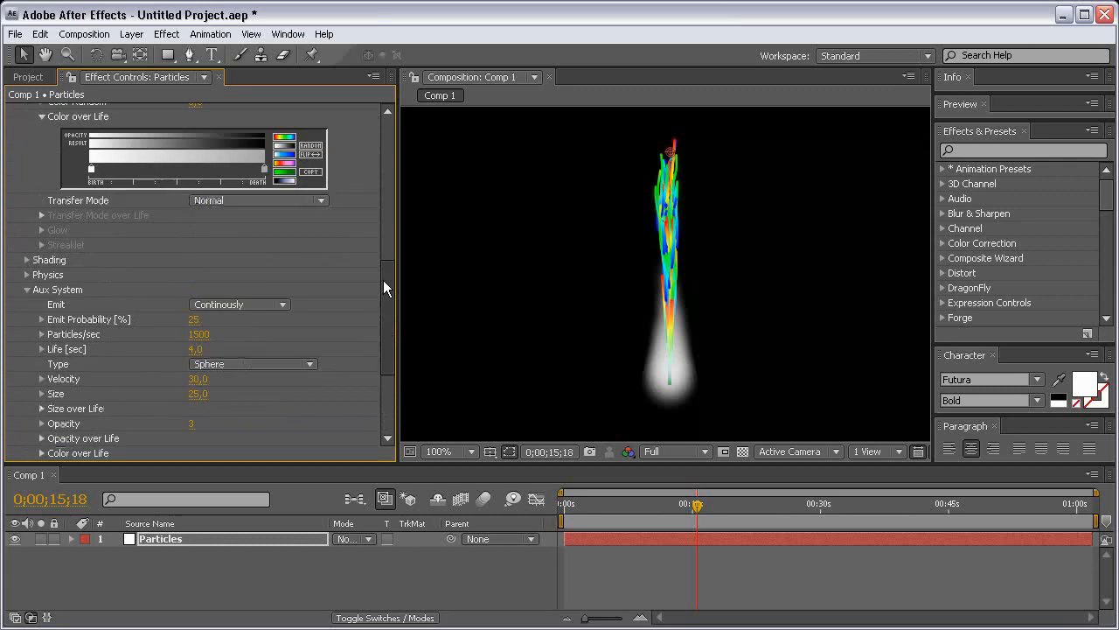
pyautogui.moveTo(385, 301); pyautogui.dragTo(385, 253)
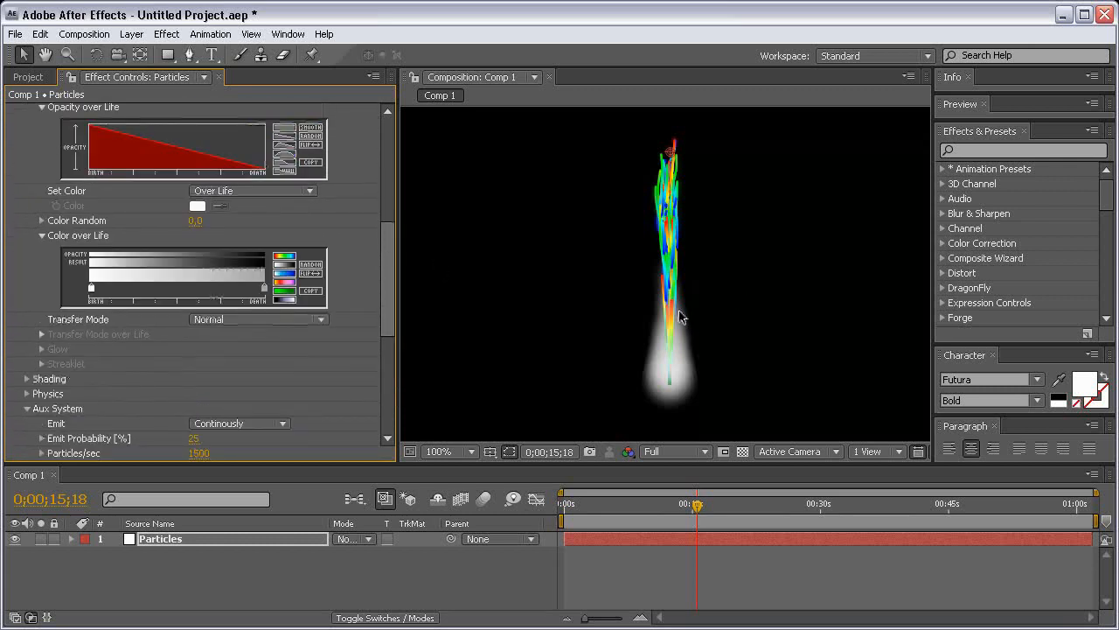
pyautogui.scroll(-3, 387, 260)
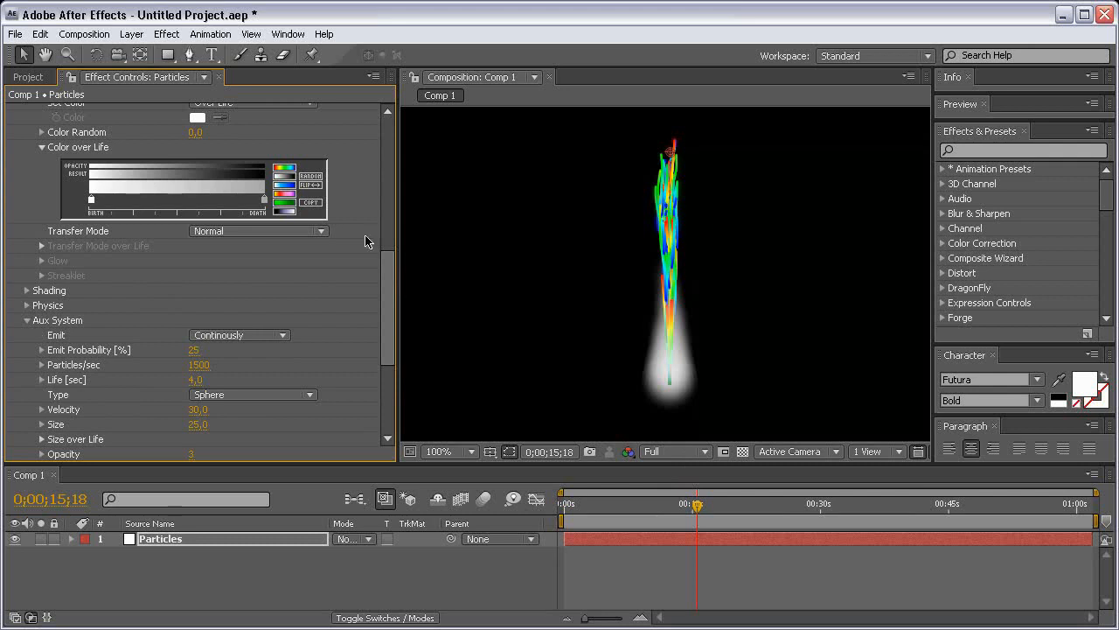
pyautogui.moveTo(391, 270); pyautogui.dragTo(383, 309)
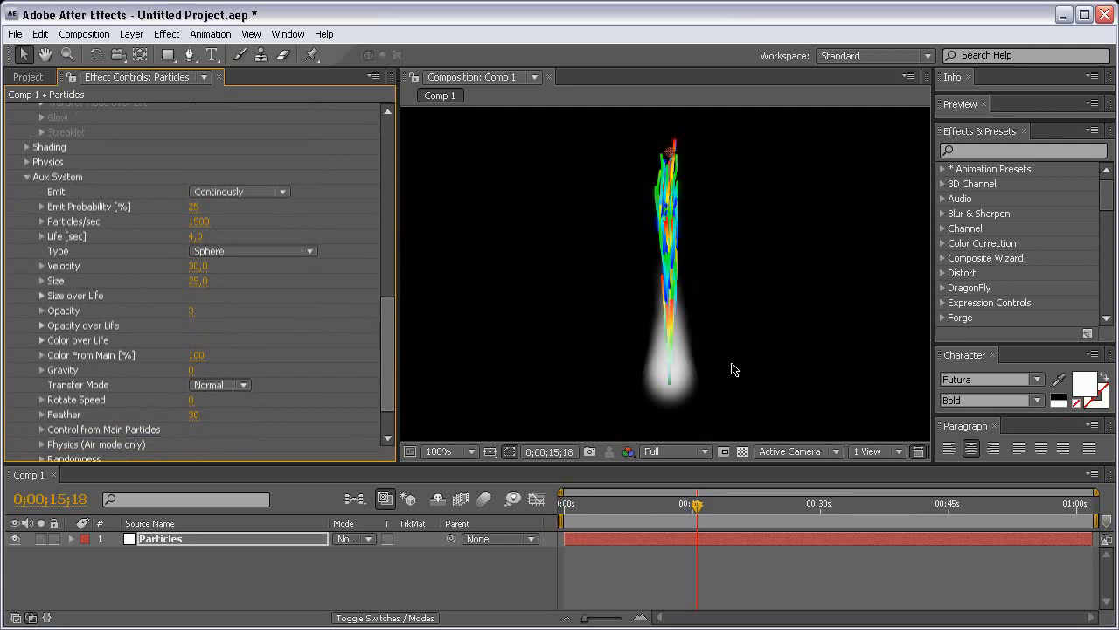
# Step: Reduce the composition preview resolution to Half and move the current time to 0;00;15;21
pyautogui.click(690, 453)
pyautogui.click(671, 513)
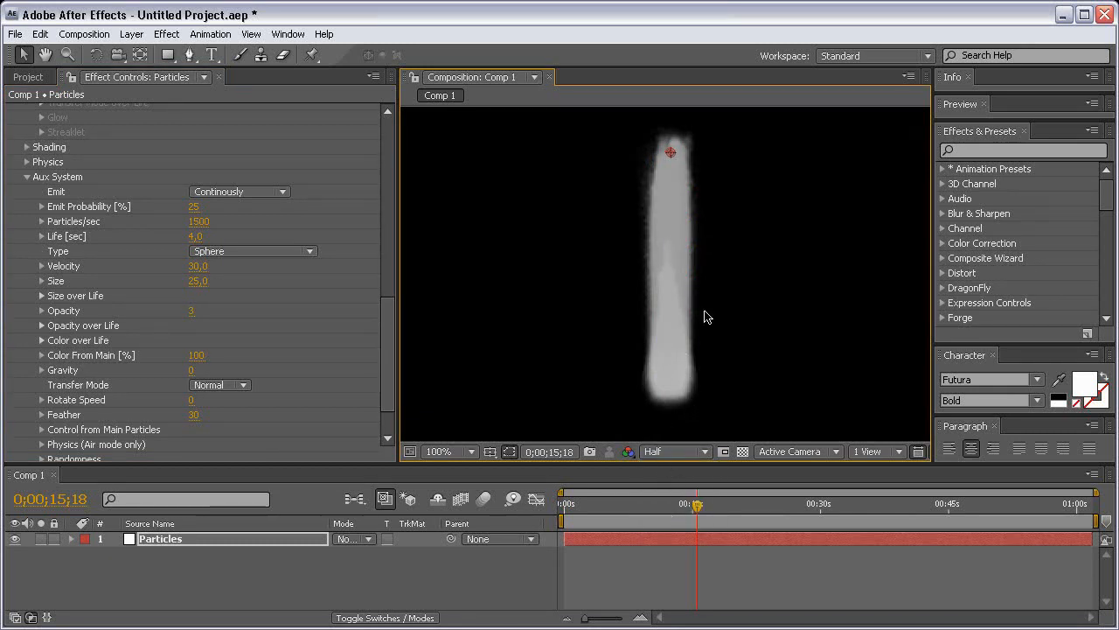
pyautogui.moveTo(696, 505); pyautogui.dragTo(717, 507)
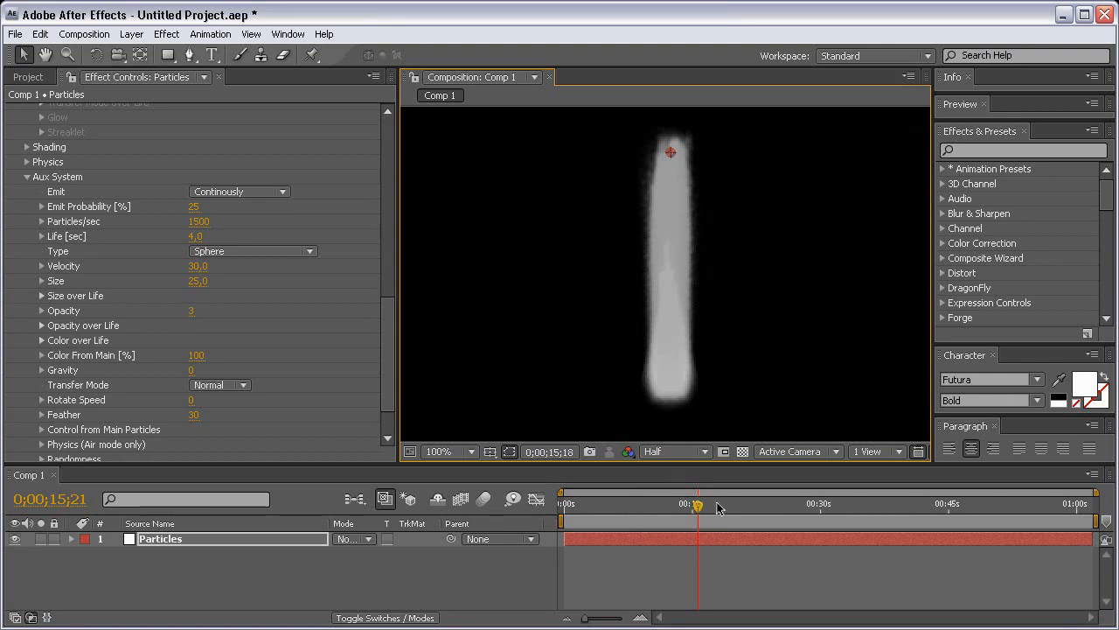
# Step: Set the auxiliary particles' Feather to 100
pyautogui.moveTo(393, 336); pyautogui.dragTo(391, 356)
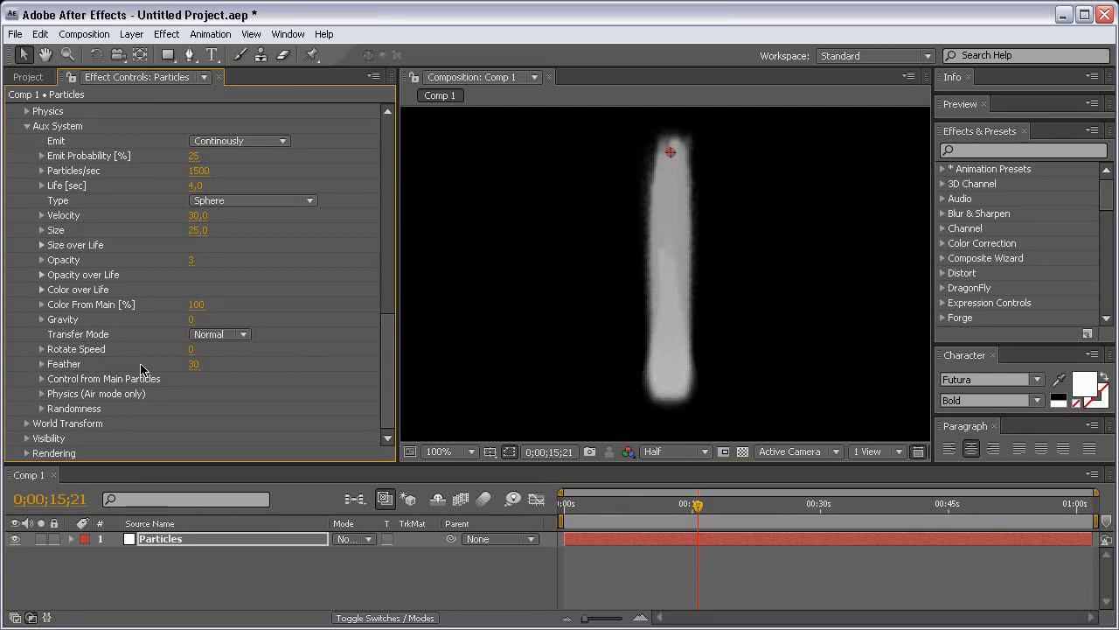
pyautogui.click(194, 364)
pyautogui.write('100')
pyautogui.press('Return')
# Step: Expand the Aux System's Control from Main Particles group, widen the effect settings area and set Inherit Velocity to 1000
pyautogui.click(41, 379)
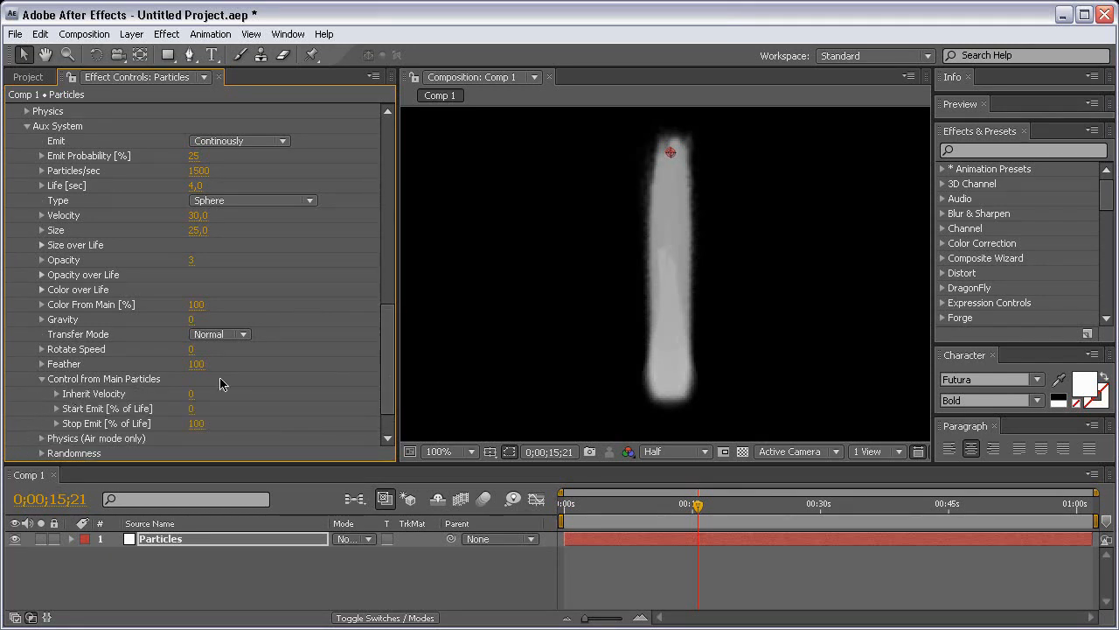
pyautogui.scroll(-3, 386, 336)
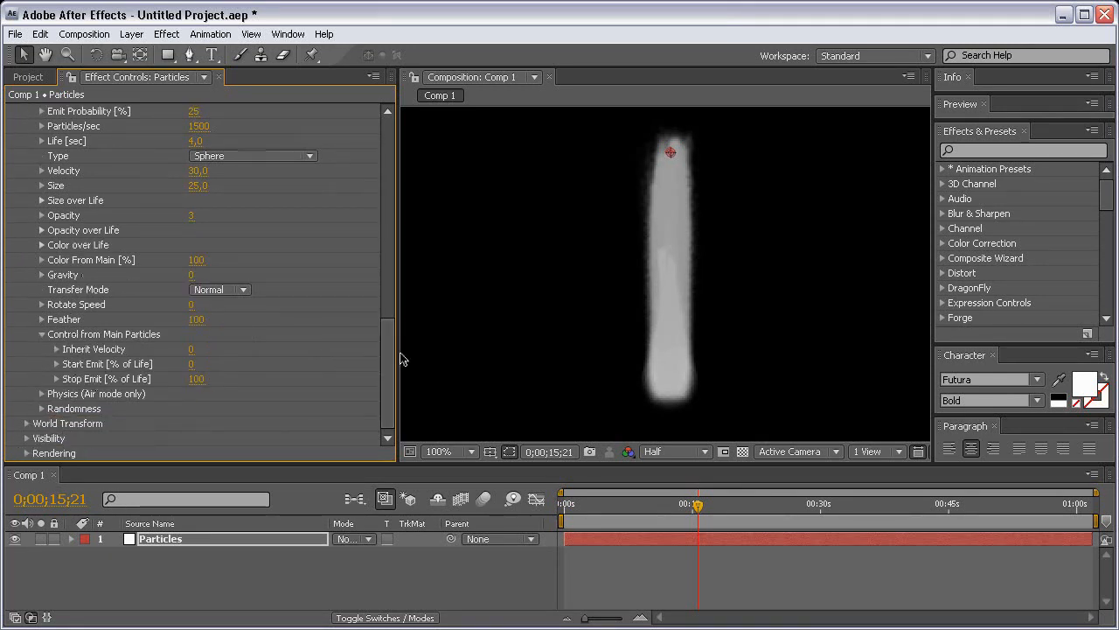
pyautogui.moveTo(398, 350); pyautogui.dragTo(458, 350)
pyautogui.moveTo(451, 344); pyautogui.dragTo(448, 345)
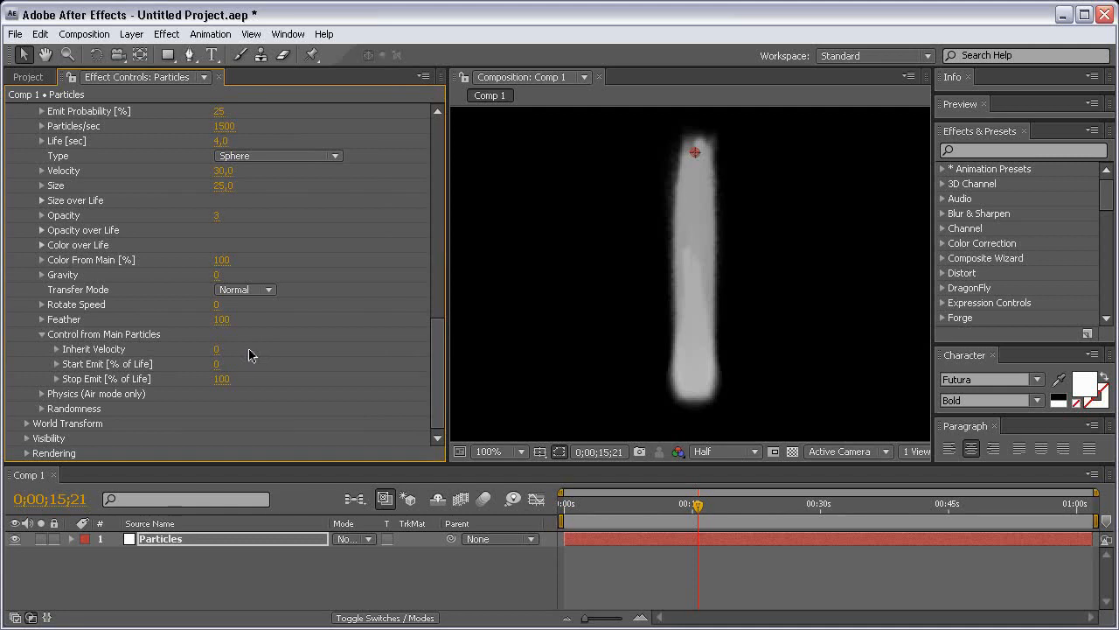
pyautogui.moveTo(435, 347)
pyautogui.mouseDown()
pyautogui.moveTo(432, 331)
pyautogui.moveTo(430, 365)
pyautogui.mouseUp()
pyautogui.click(215, 348)
pyautogui.write('1')
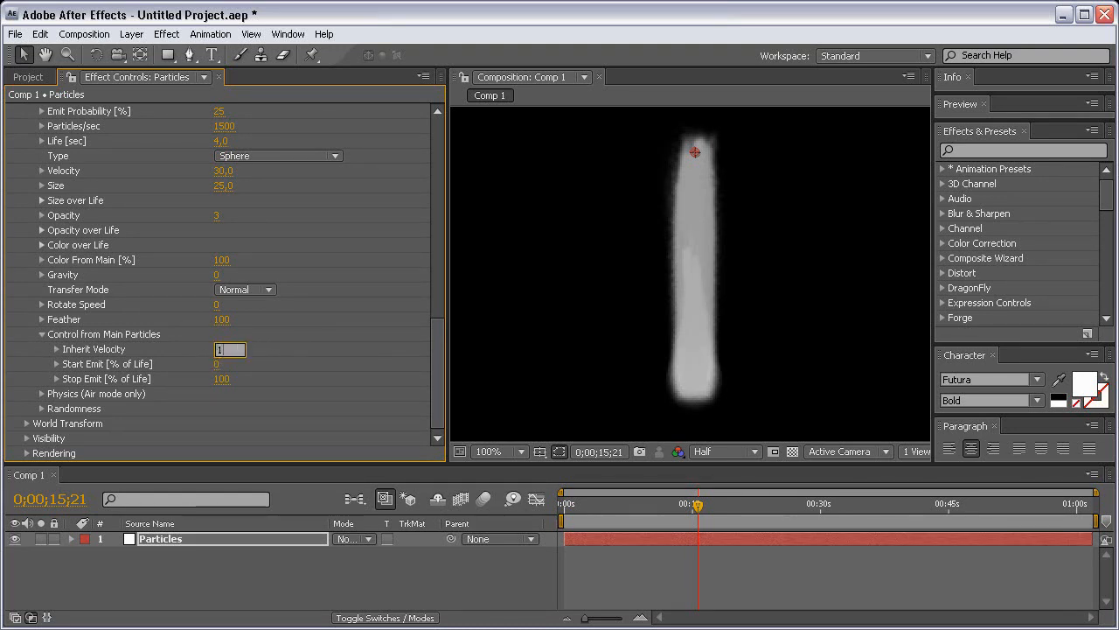
pyautogui.write('000')
pyautogui.press('Return')
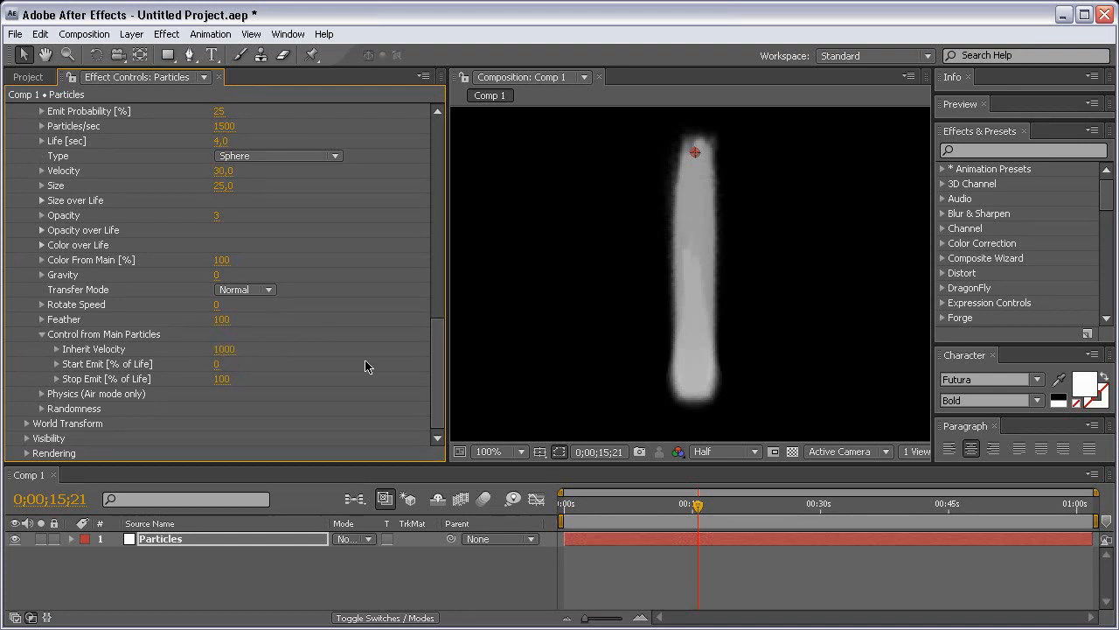
# Step: Move the current time to 0;00;12;13, deselect the Particles layer and fit the whole composition in the viewer
pyautogui.click(667, 506)
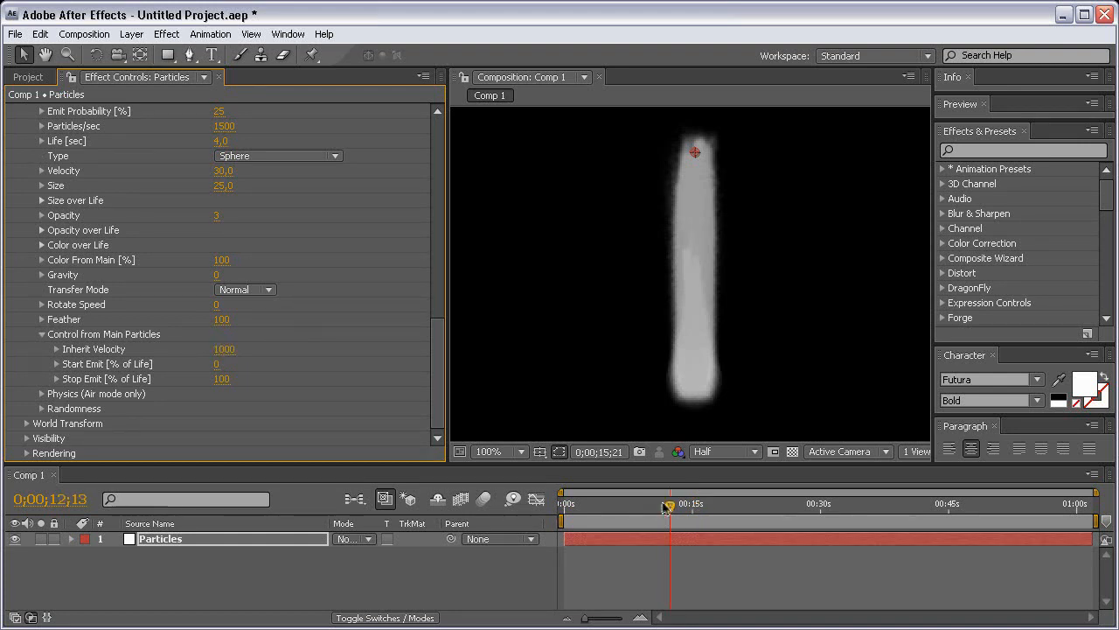
pyautogui.click(718, 570)
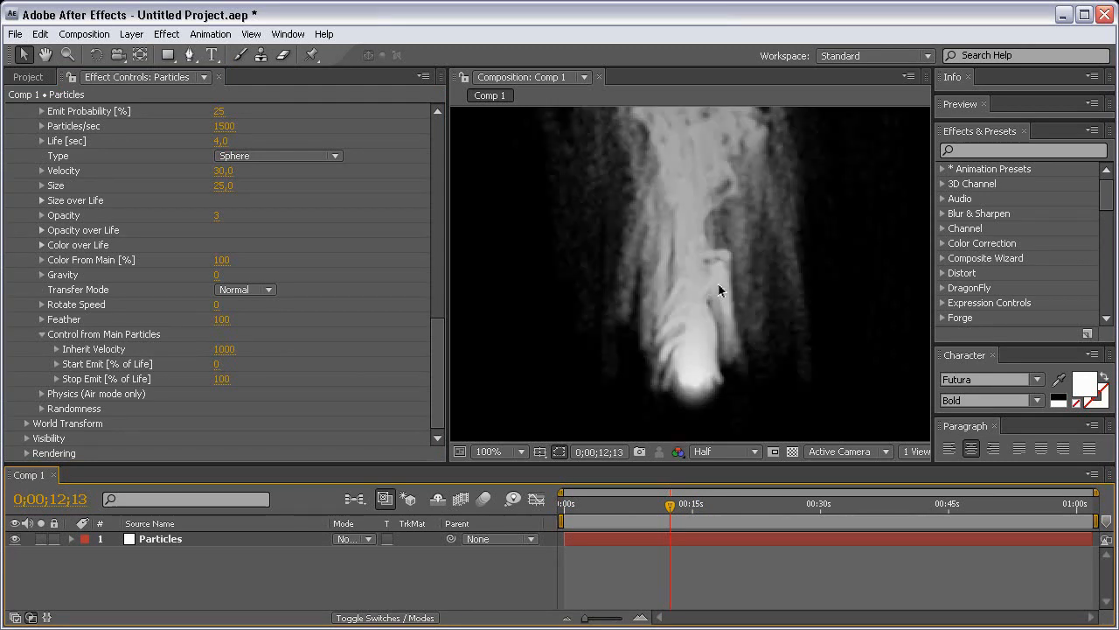
pyautogui.click(522, 452)
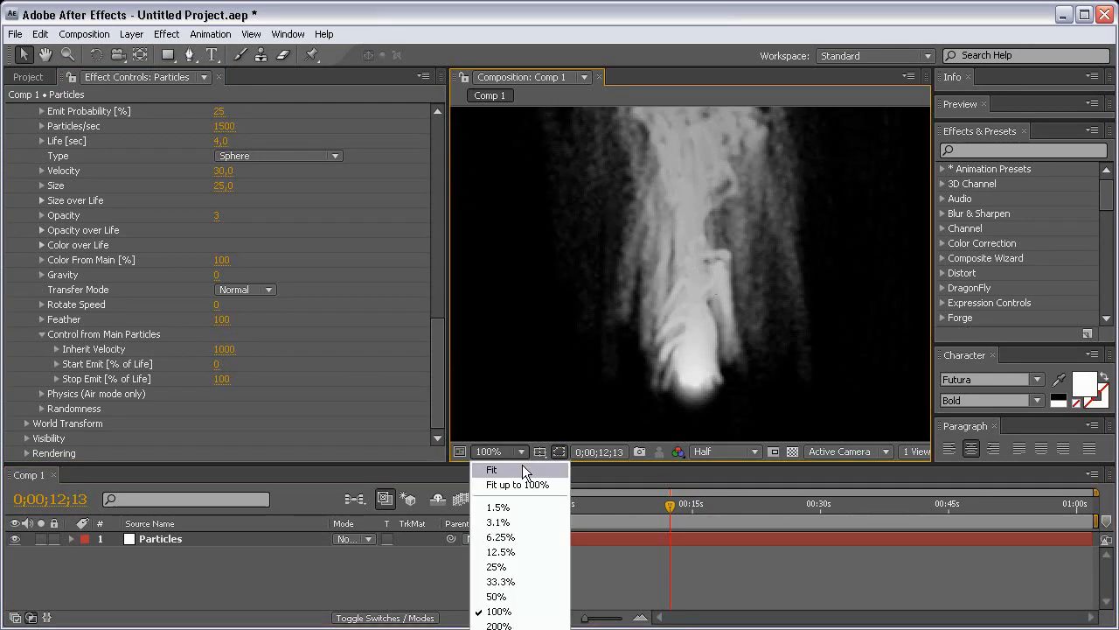
pyautogui.click(522, 464)
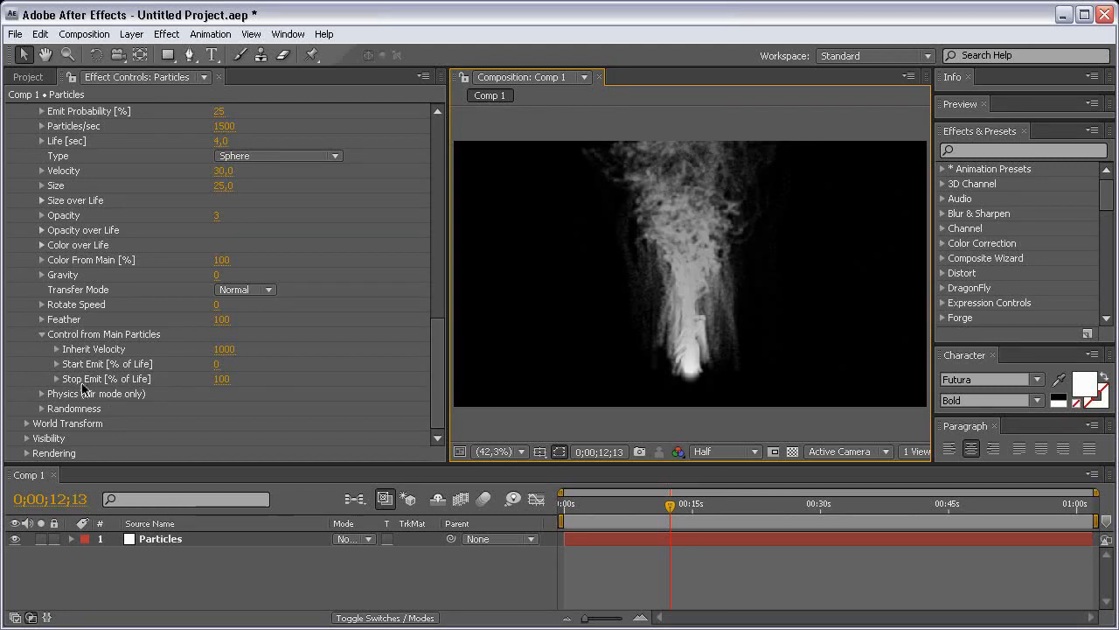
# Step: Set the Aux System's Stop Emit [% of Life] to 65
pyautogui.click(221, 378)
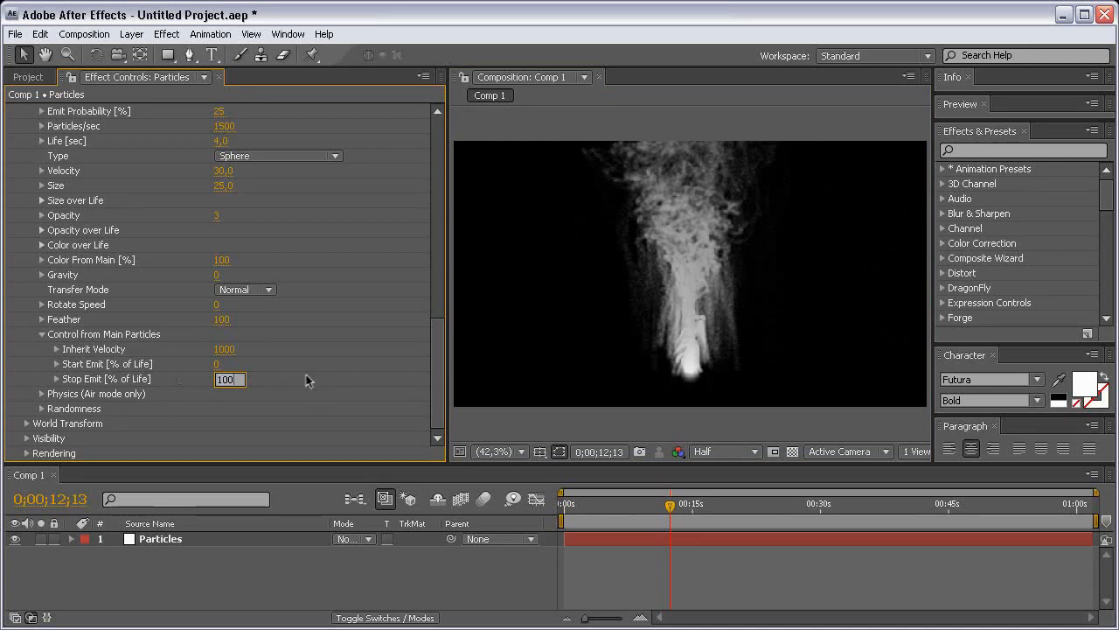
pyautogui.write('65')
pyautogui.press('Return')
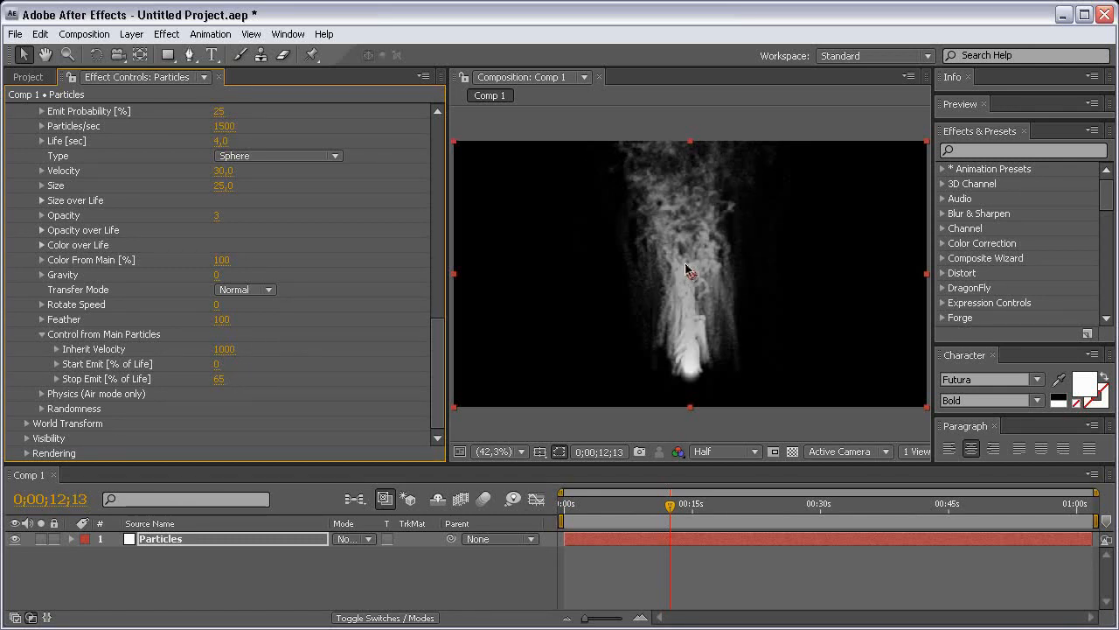
# Step: Expand the Aux System's Physics (Air mode only) group and set Air Resistance to 25
pyautogui.click(41, 394)
pyautogui.moveTo(436, 341); pyautogui.dragTo(433, 374)
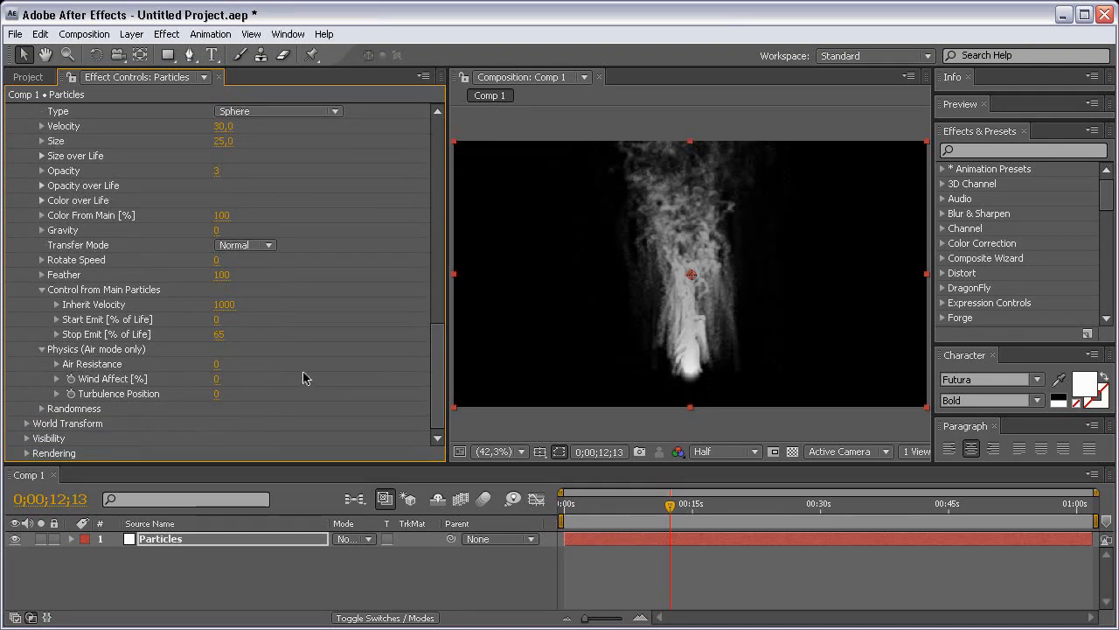
pyautogui.click(216, 364)
pyautogui.write('25')
pyautogui.press('Return')
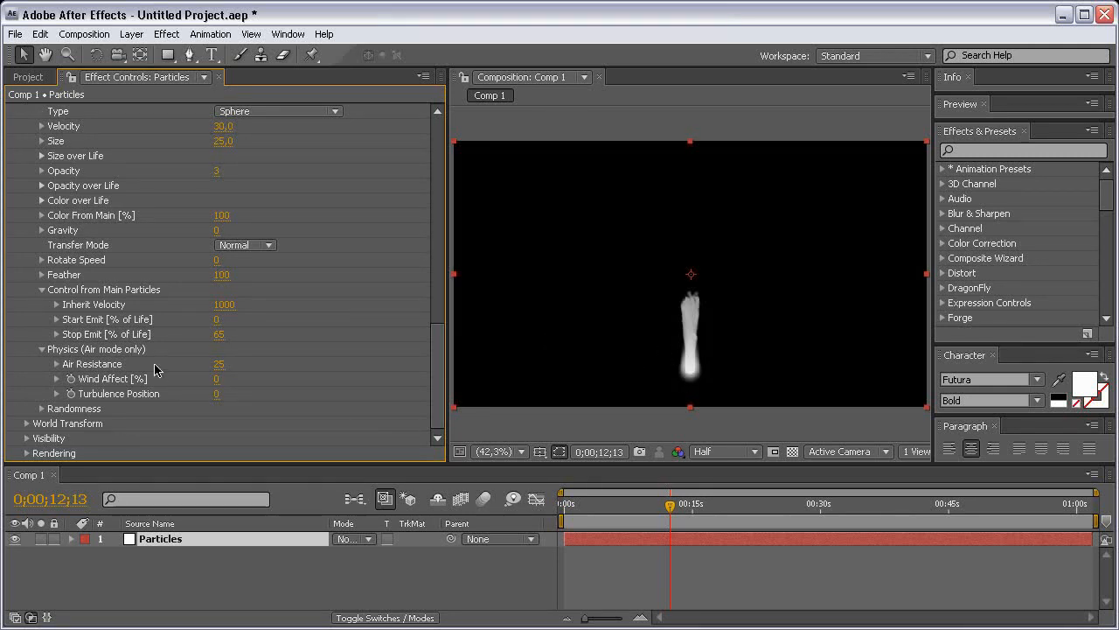
# Step: Review the main Physics wind settings and set the auxiliary particles' Wind Affect to 100%
pyautogui.click(216, 380)
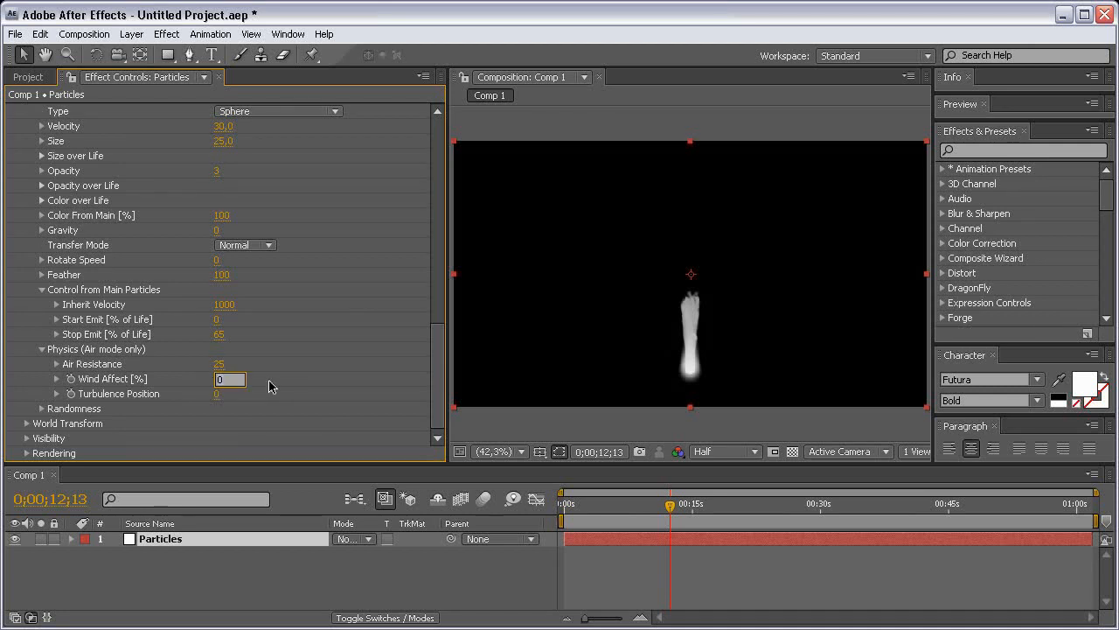
pyautogui.click(272, 383)
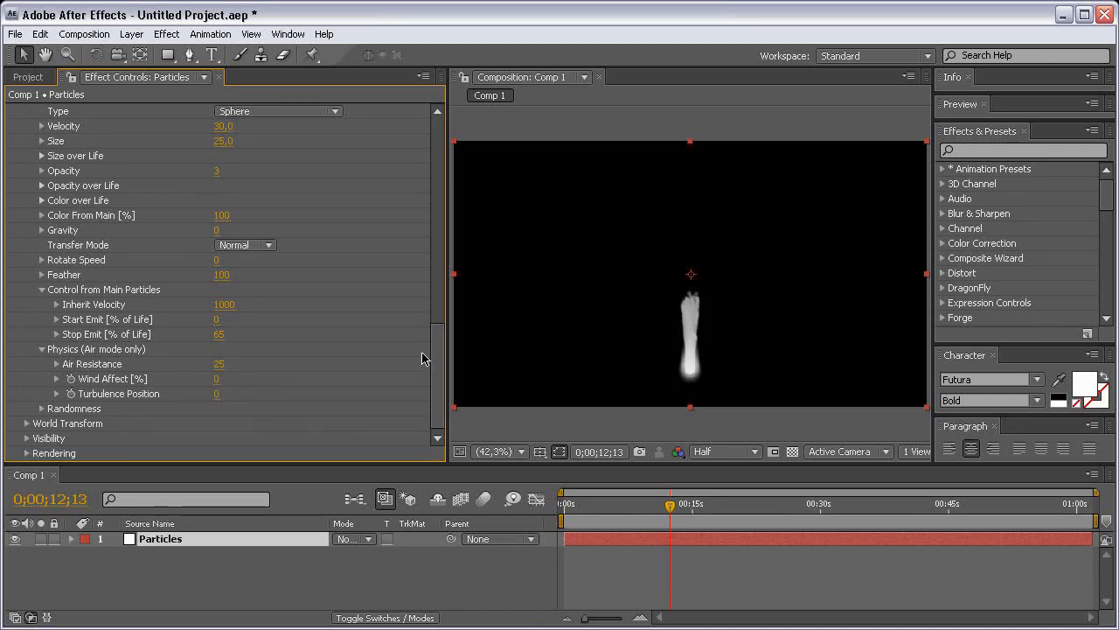
pyautogui.moveTo(442, 357); pyautogui.dragTo(437, 281)
pyautogui.click(27, 320)
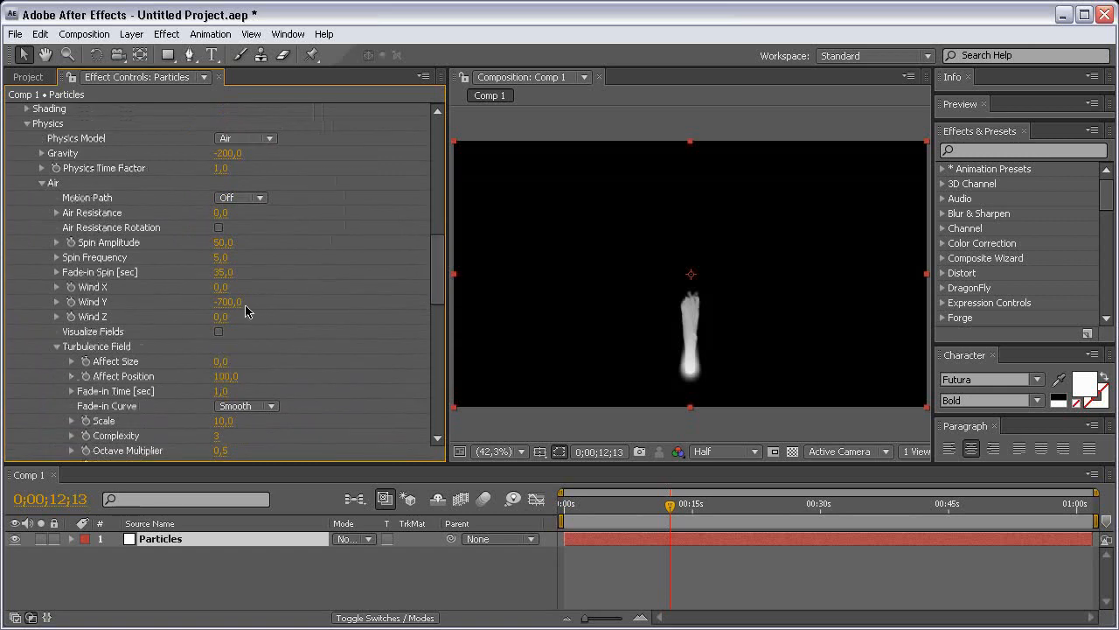
pyautogui.moveTo(435, 270); pyautogui.dragTo(435, 411)
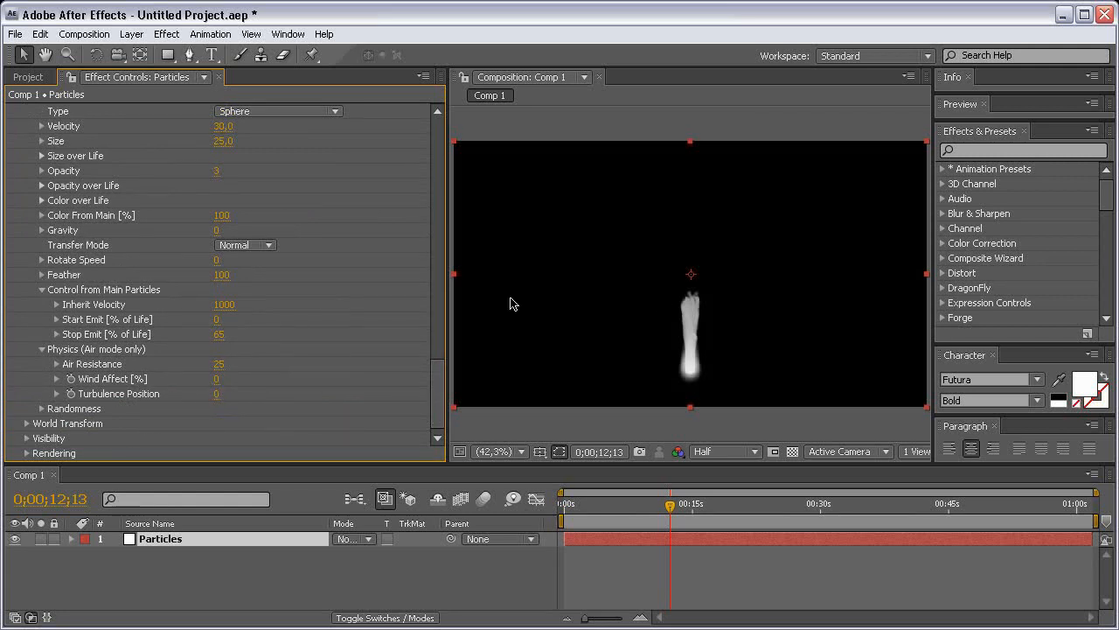
pyautogui.moveTo(438, 380)
pyautogui.mouseDown()
pyautogui.moveTo(437, 181)
pyautogui.moveTo(439, 260)
pyautogui.mouseUp()
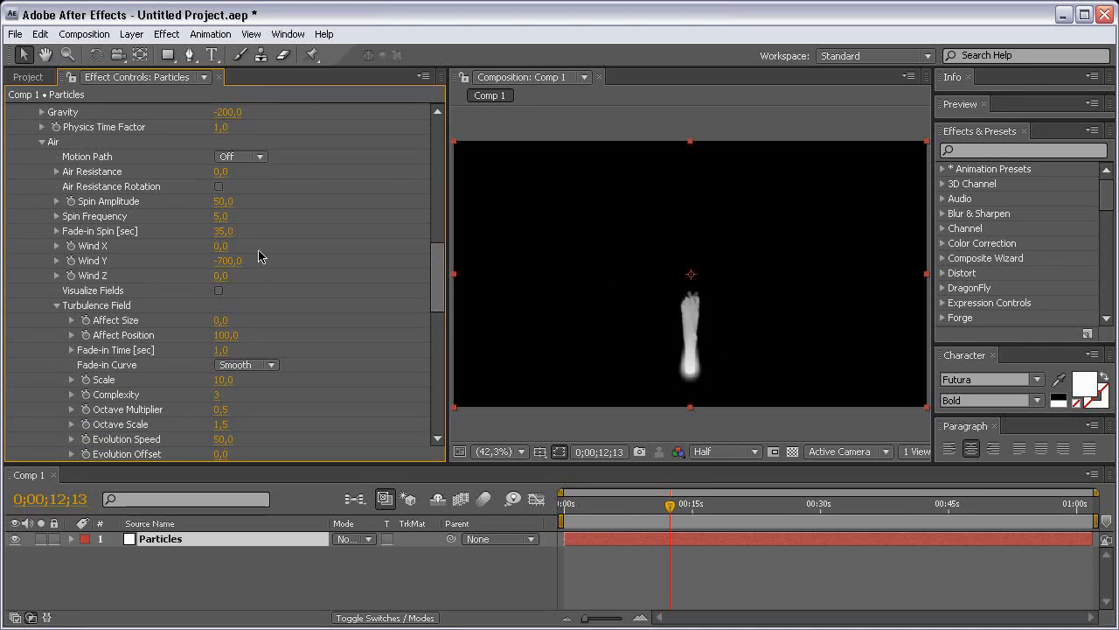
pyautogui.moveTo(438, 276); pyautogui.dragTo(445, 378)
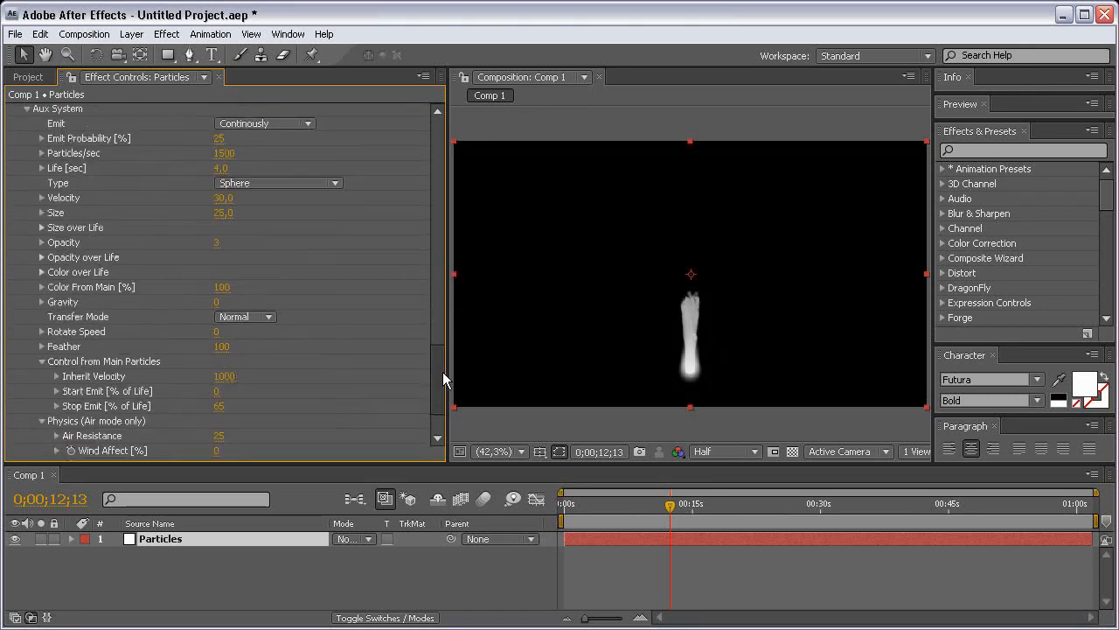
pyautogui.scroll(-3, 443, 378)
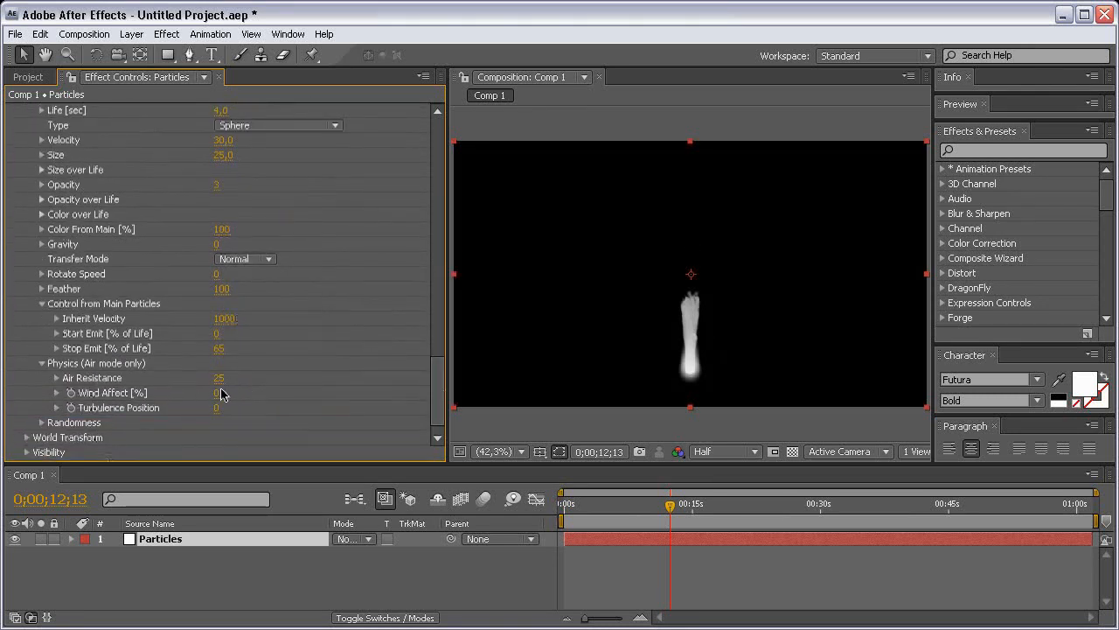
pyautogui.click(217, 392)
pyautogui.write('100')
pyautogui.press('Return')
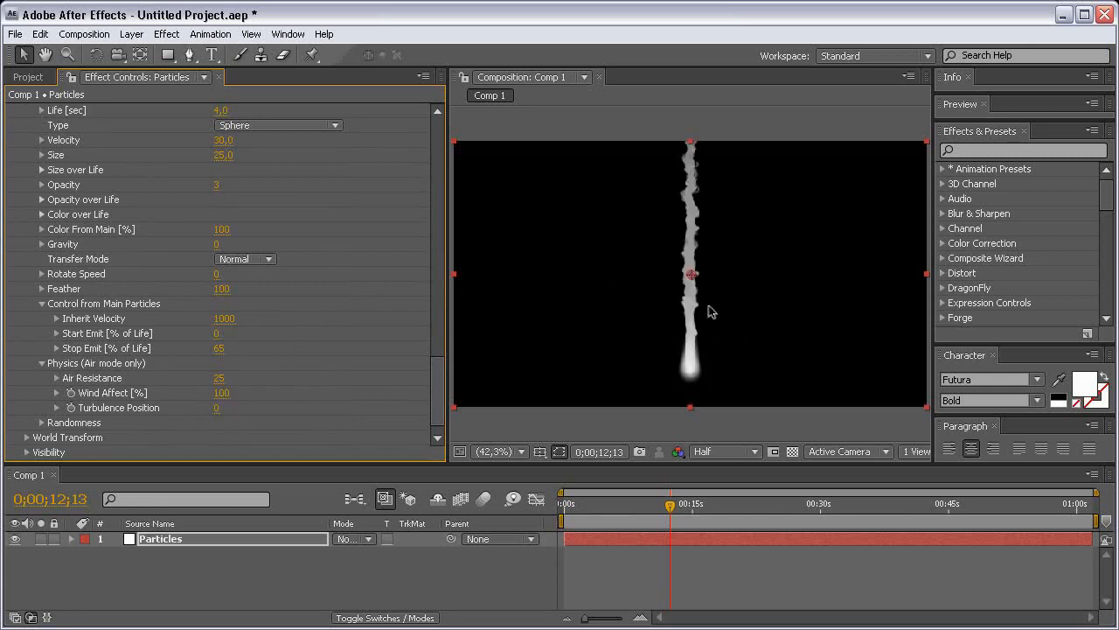
# Step: Inspect the smoke column and the main Turbulence Field settings, and try an auxiliary Turbulence Position of 1000
pyautogui.scroll(1, 711, 280)
pyautogui.scroll(1, 711, 280)
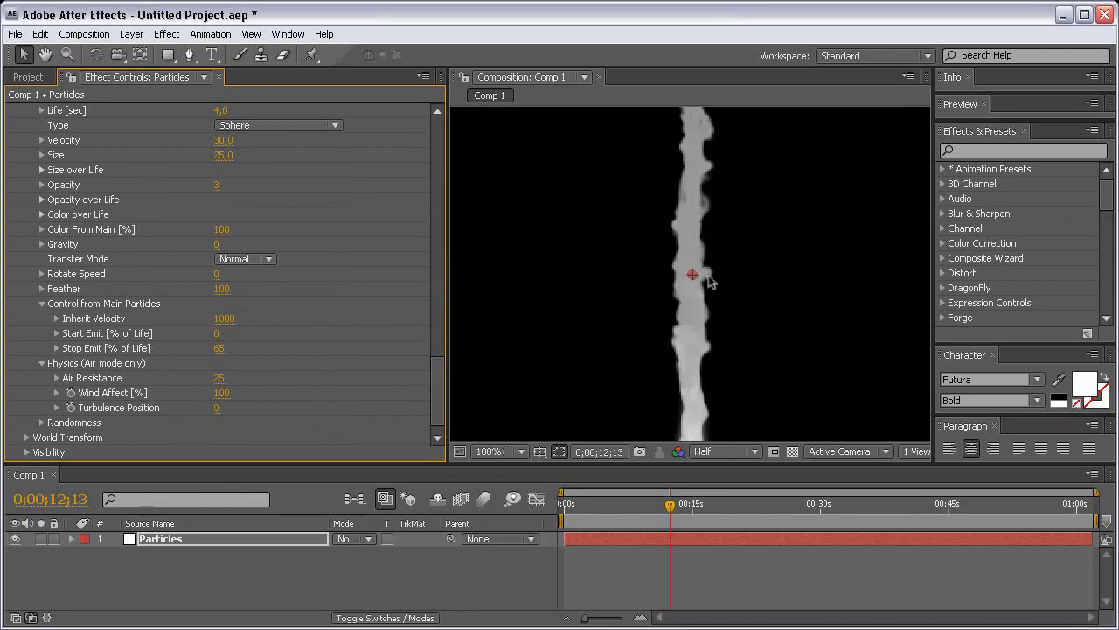
pyautogui.scroll(-1, 711, 280)
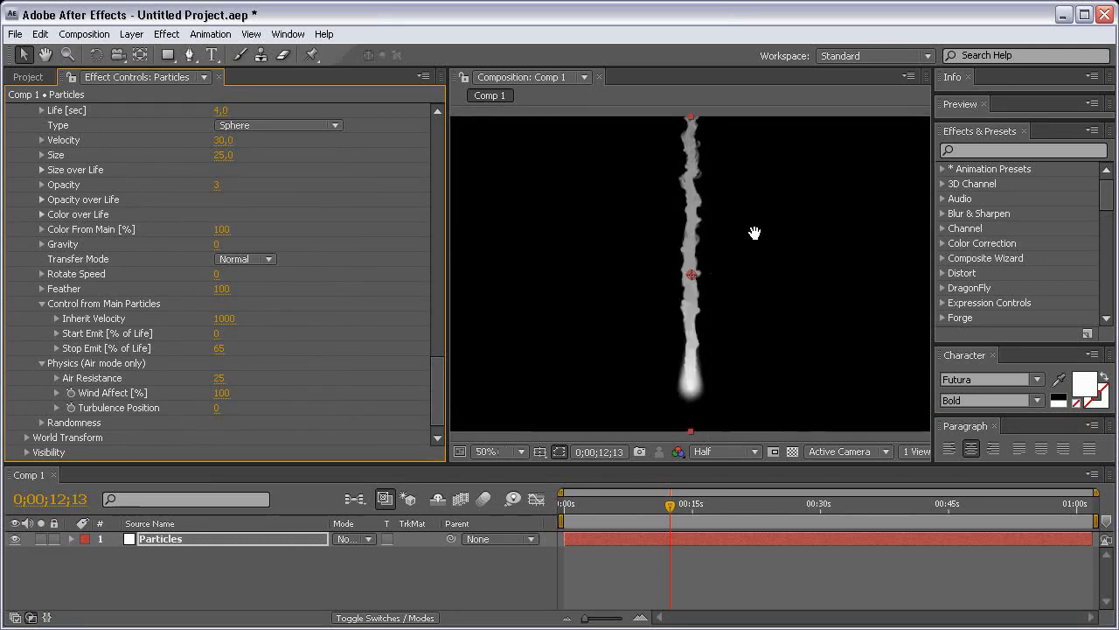
pyautogui.moveTo(755, 233); pyautogui.dragTo(754, 237)
pyautogui.moveTo(437, 370); pyautogui.dragTo(437, 376)
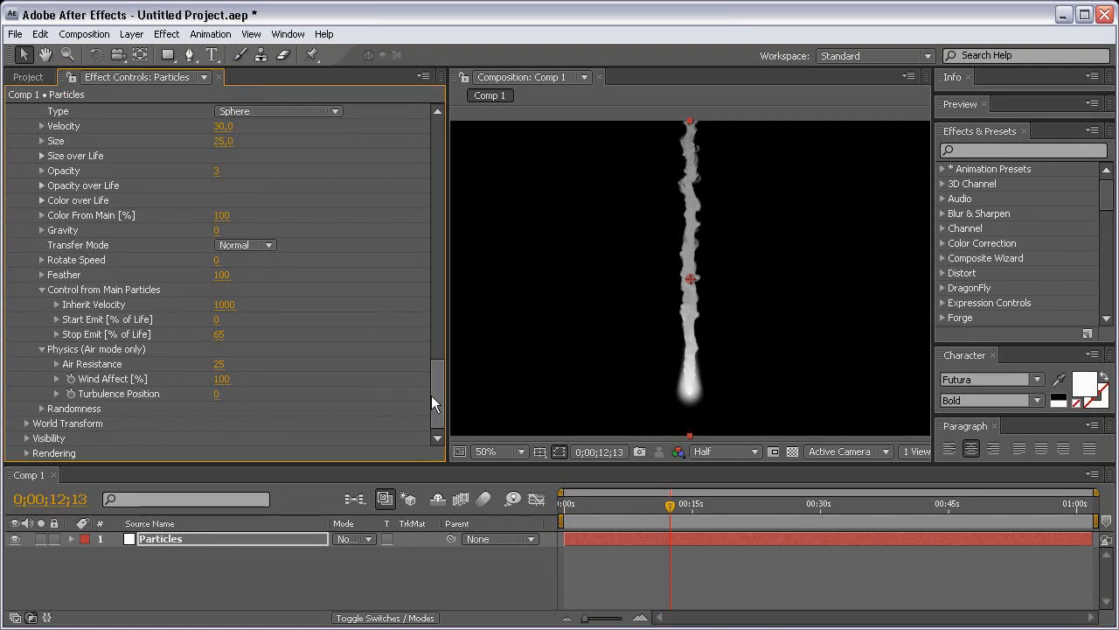
pyautogui.moveTo(433, 394); pyautogui.dragTo(429, 291)
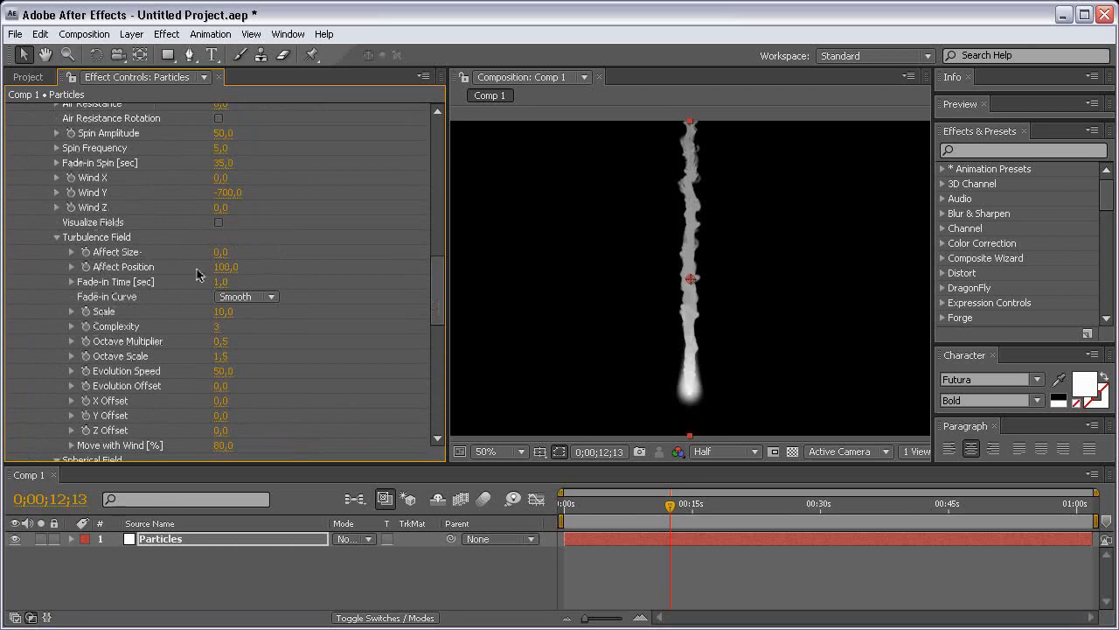
pyautogui.moveTo(437, 269); pyautogui.dragTo(430, 394)
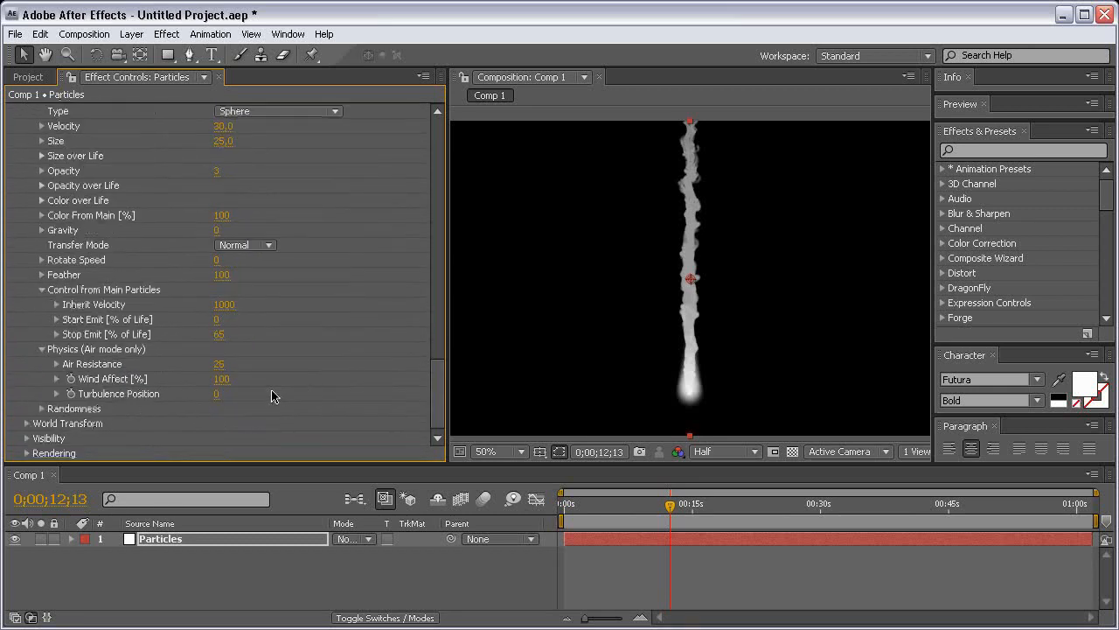
pyautogui.click(217, 394)
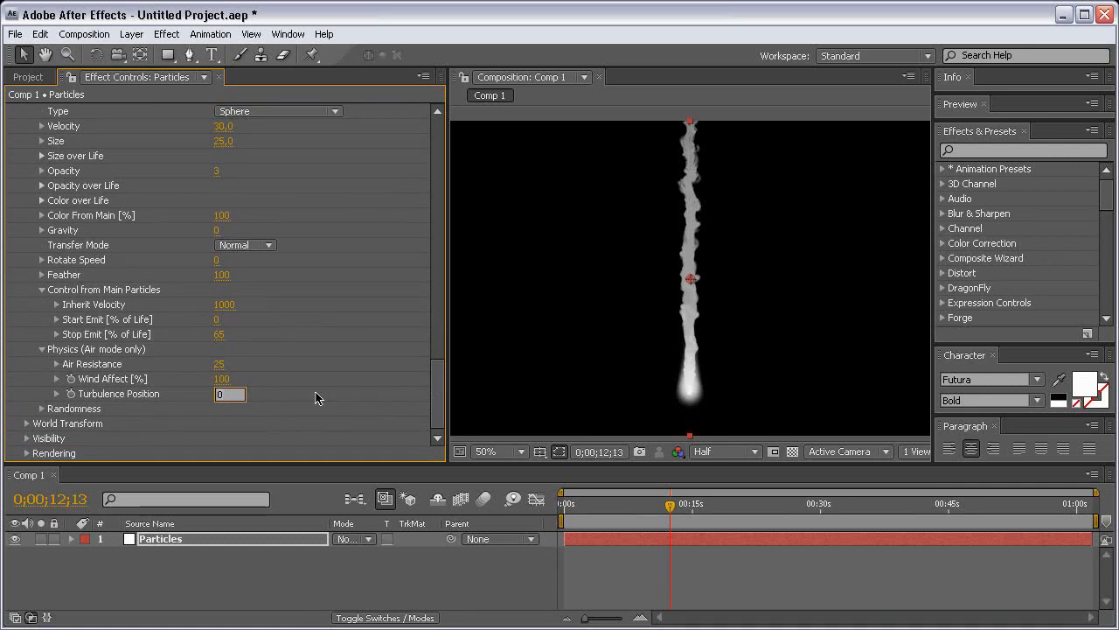
pyautogui.write('1000')
pyautogui.press('Return')
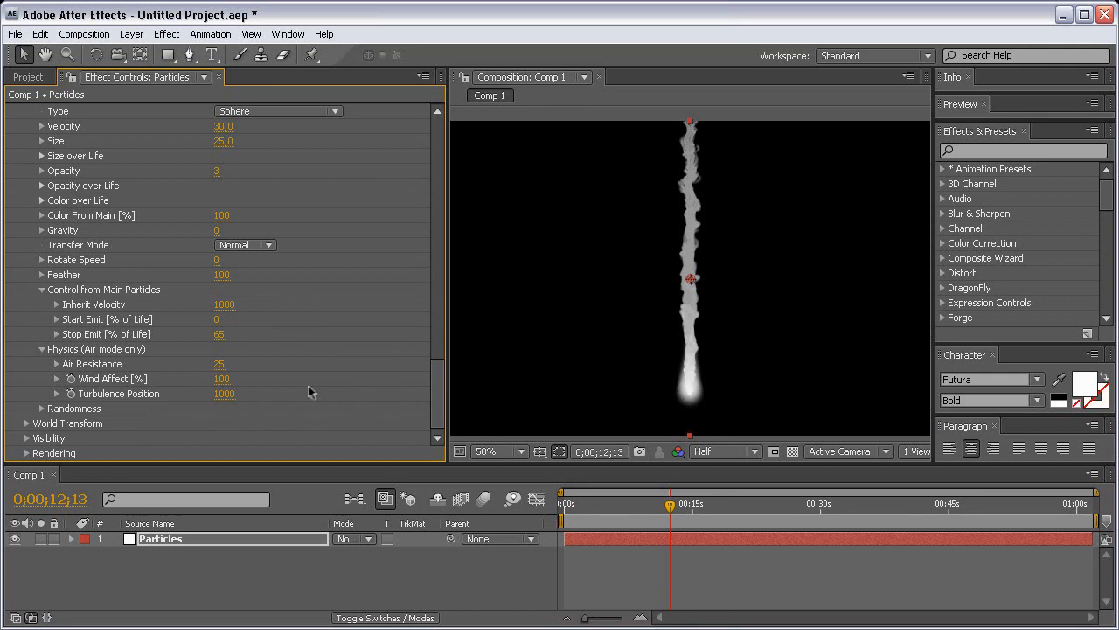
# Step: Raise the auxiliary particles' Turbulence Position to 1200
pyautogui.click(224, 394)
pyautogui.write('1200')
pyautogui.press('Return')
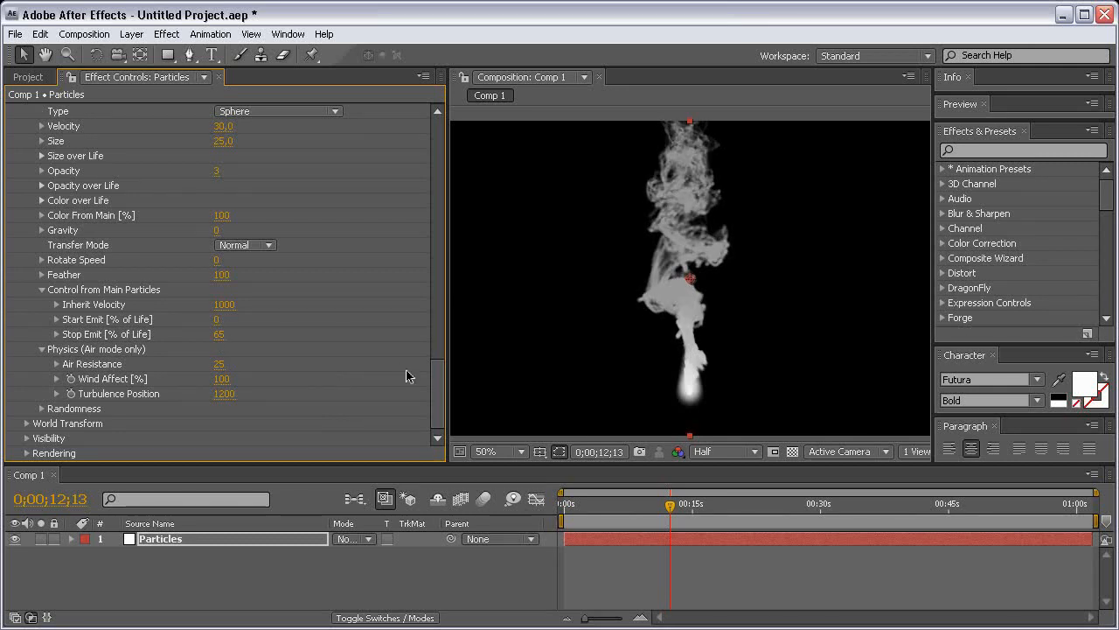
# Step: Expand the Aux System's Randomness group and set both Size and Opacity randomness to 100
pyautogui.click(40, 410)
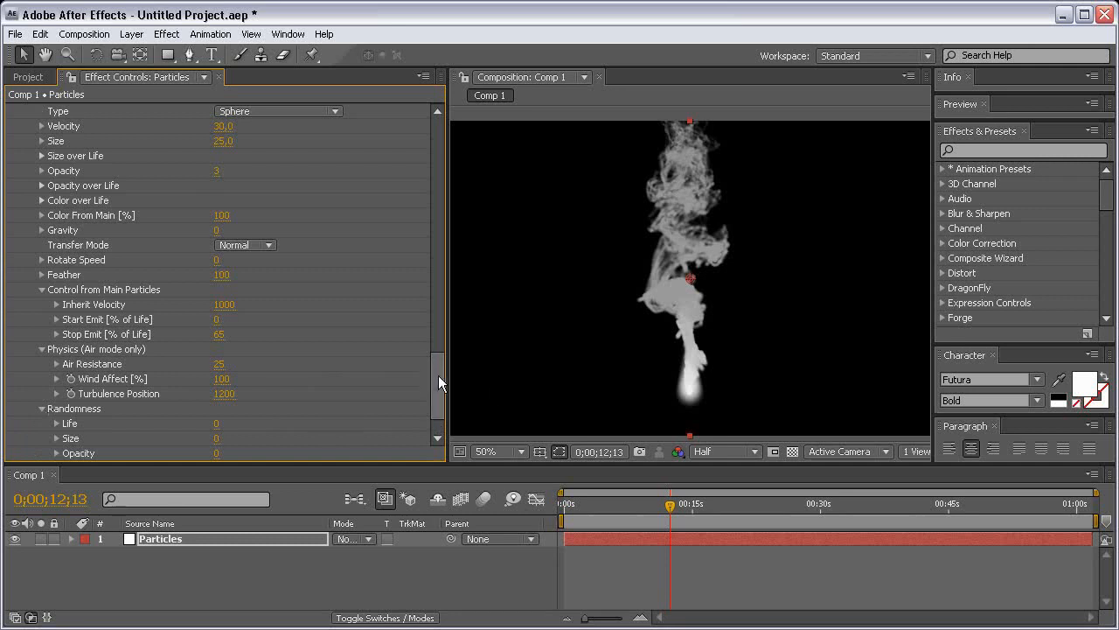
pyautogui.moveTo(438, 375); pyautogui.dragTo(431, 423)
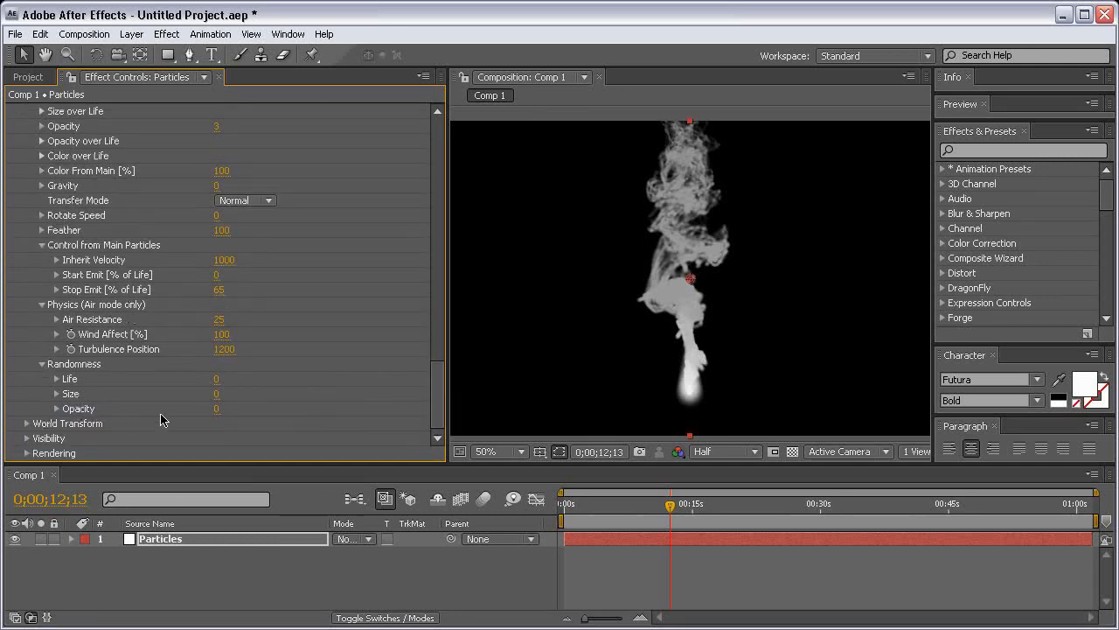
pyautogui.click(218, 394)
pyautogui.write('100')
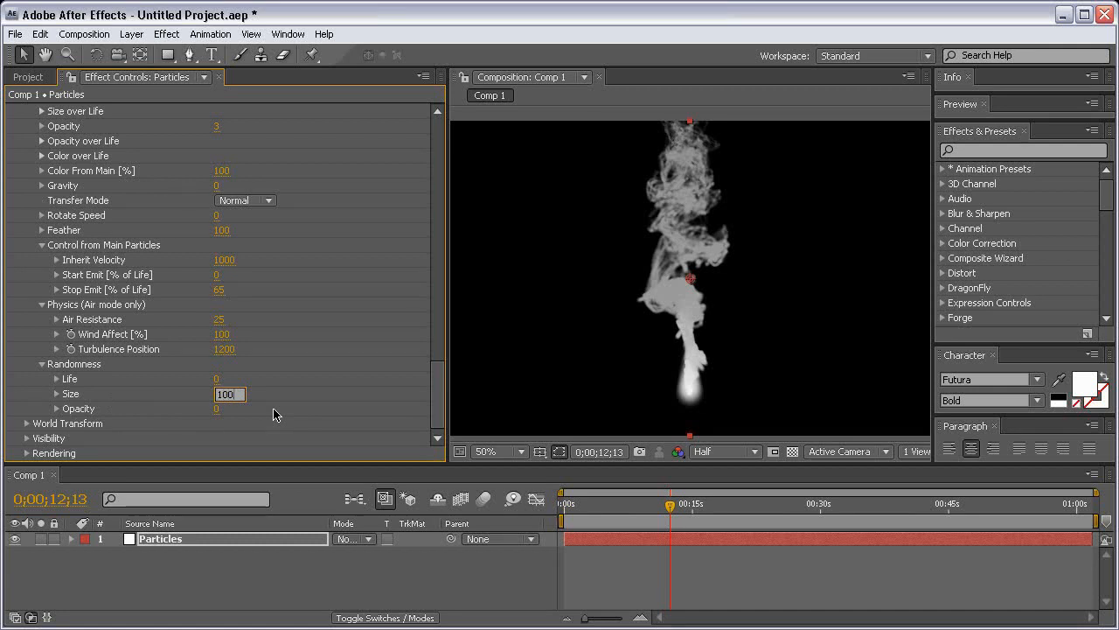
pyautogui.press('Tab')
pyautogui.write('1')
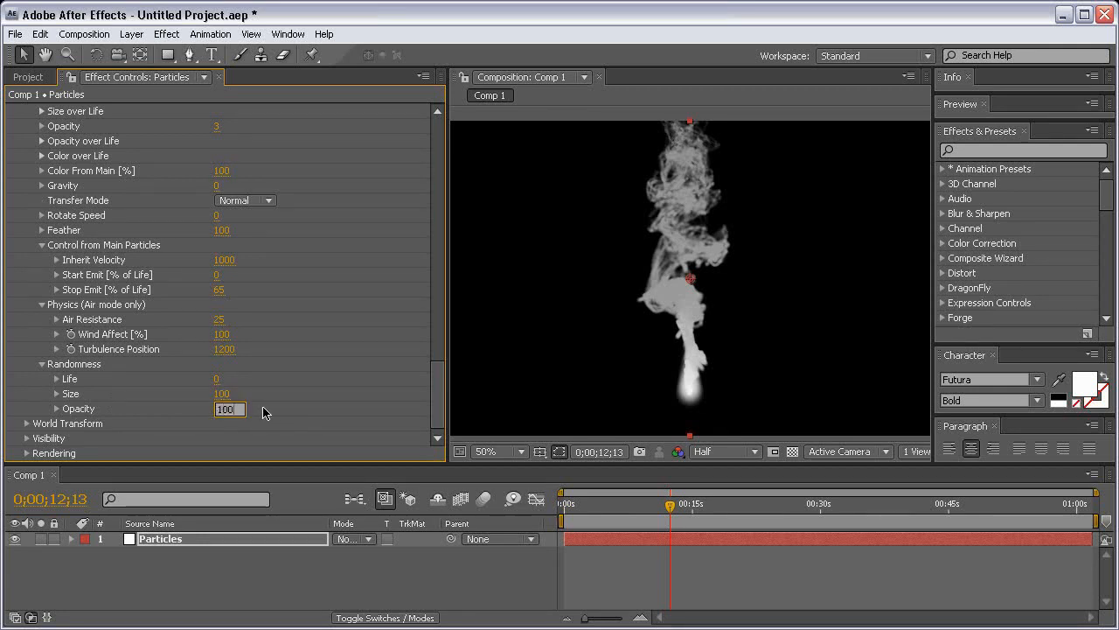
pyautogui.write('00')
pyautogui.press('Return')
pyautogui.scroll(1, 752, 211)
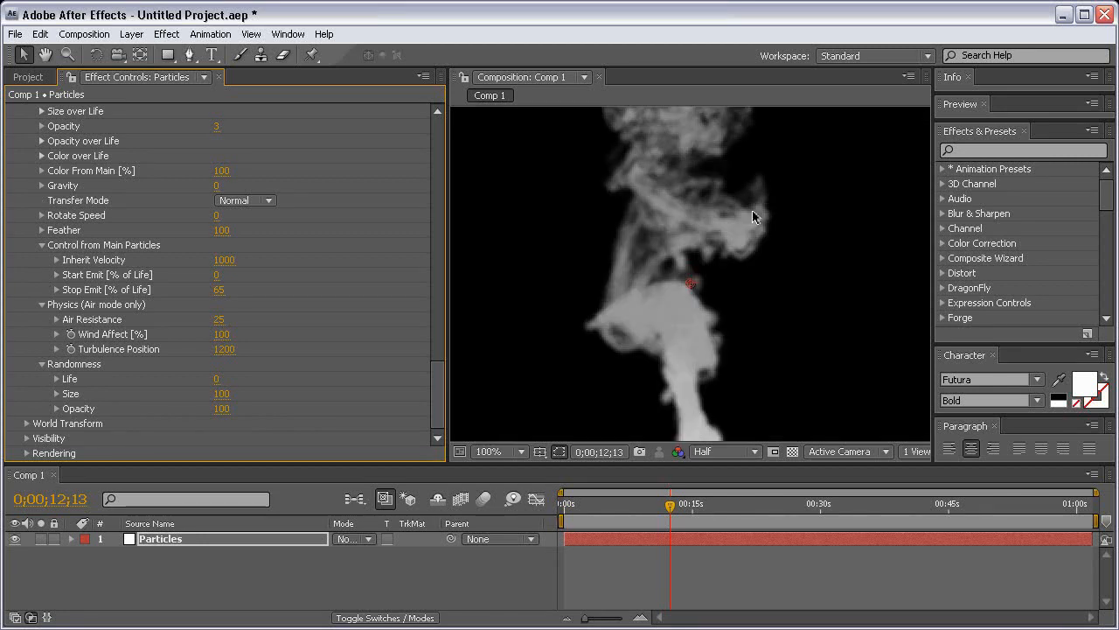
pyautogui.scroll(-1, 752, 209)
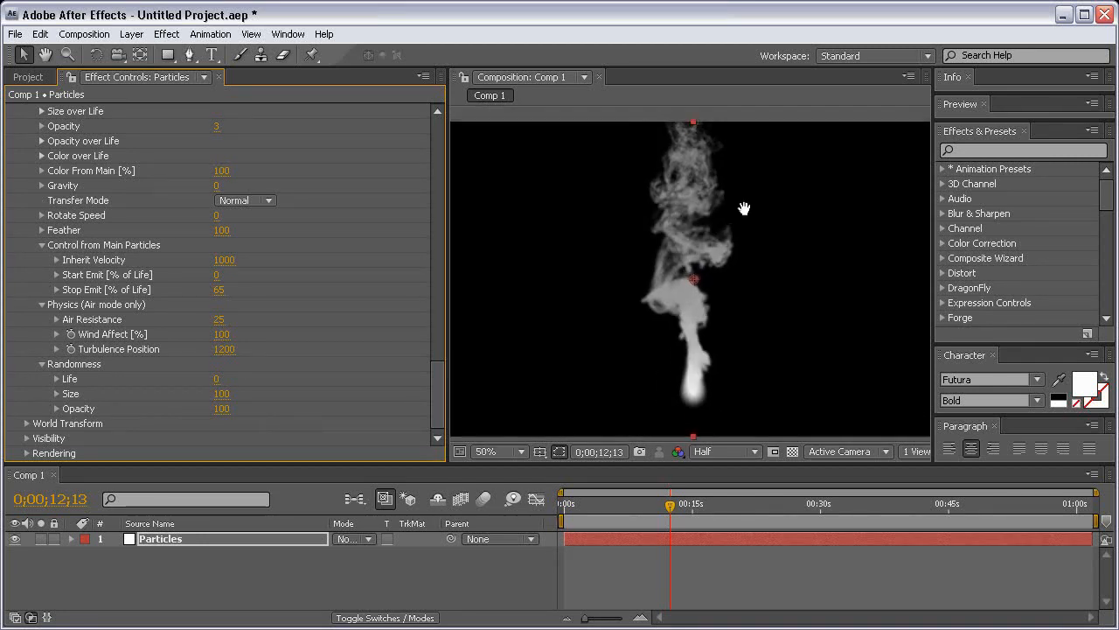
pyautogui.click(716, 245)
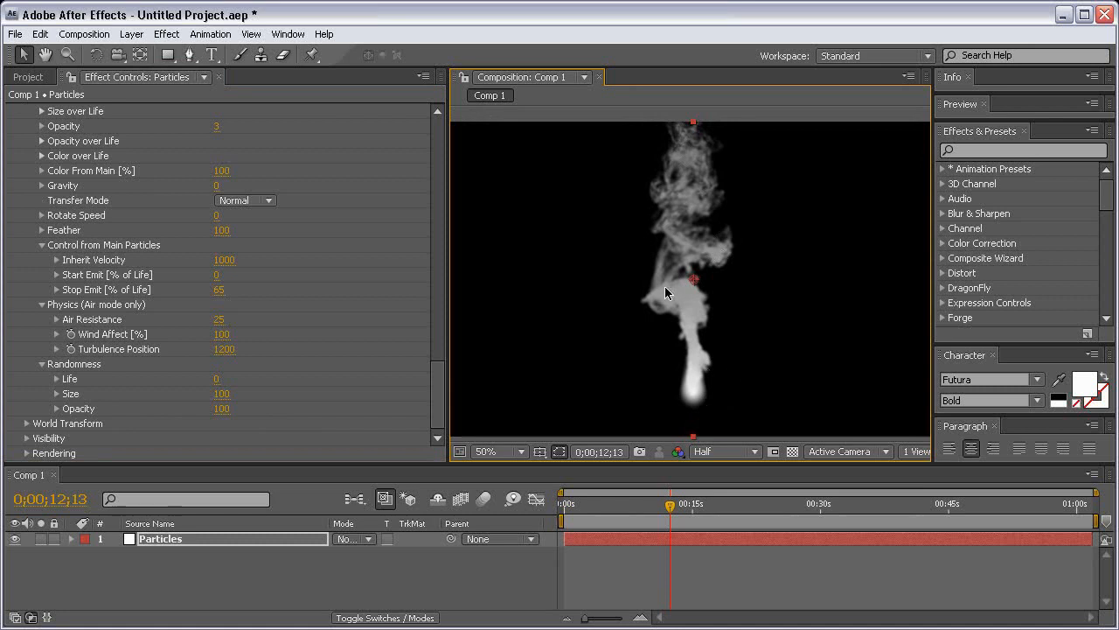
# Step: Enable motion blur for the composition and the Particles layer, displaying the layer switches and deselecting the layer
pyautogui.moveTo(439, 400)
pyautogui.mouseDown()
pyautogui.moveTo(439, 328)
pyautogui.moveTo(430, 387)
pyautogui.moveTo(445, 408)
pyautogui.mouseUp()
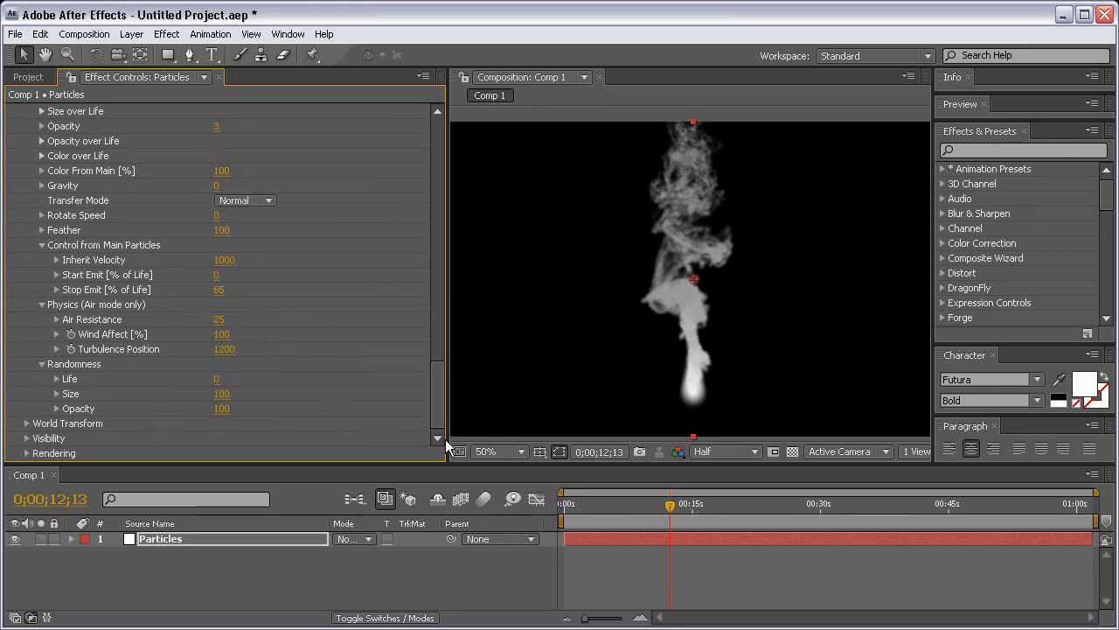
pyautogui.click(483, 499)
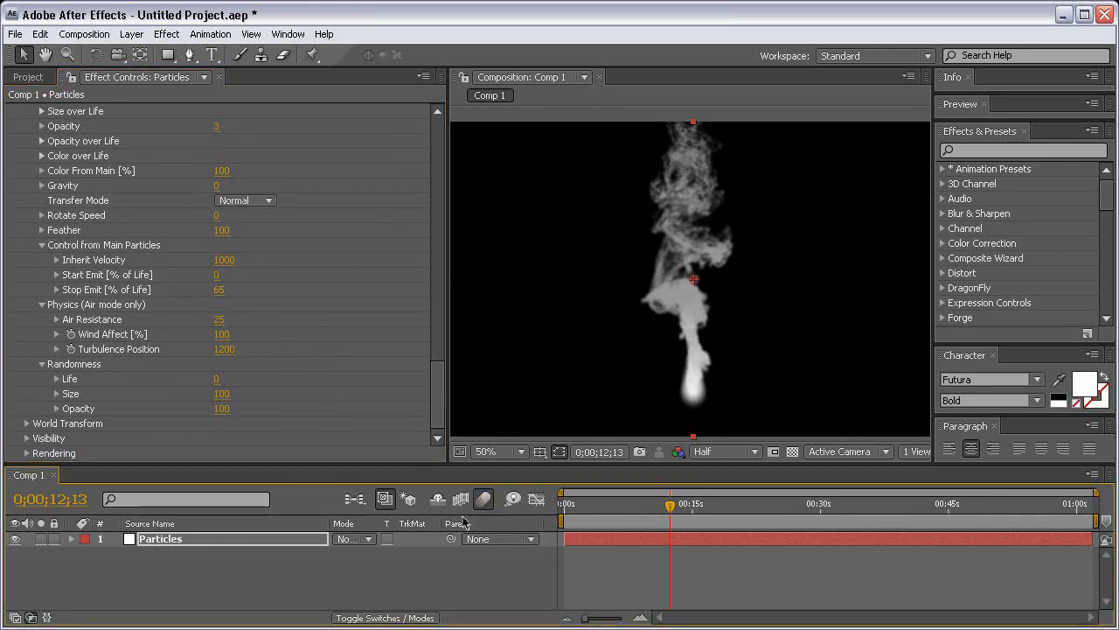
pyautogui.click(409, 581)
pyautogui.press('F4')
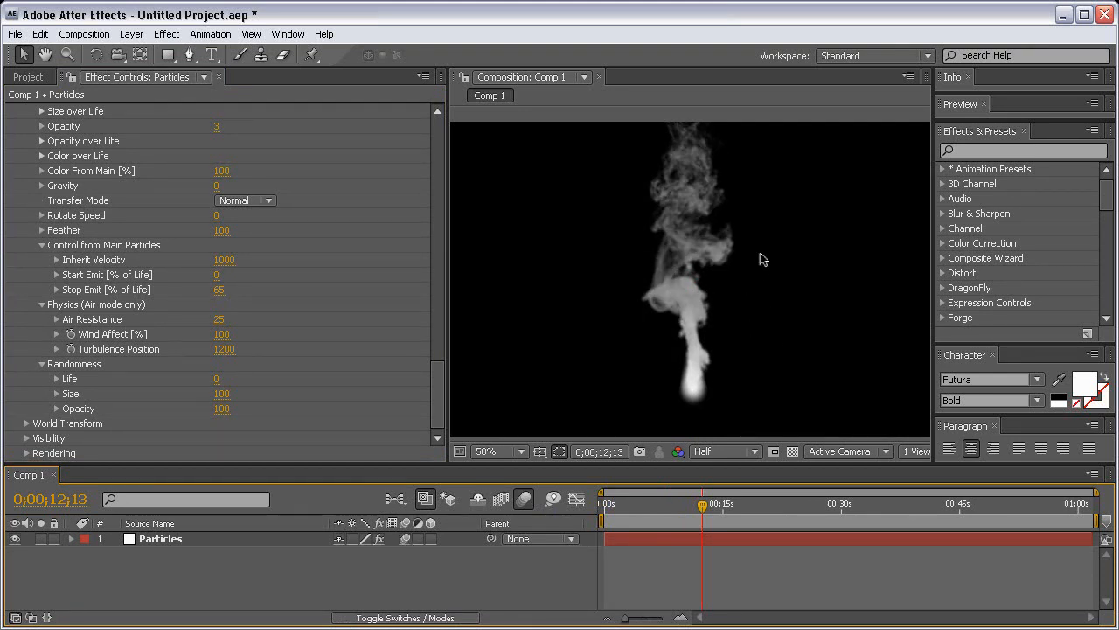
pyautogui.scroll(2, 768, 253)
pyautogui.scroll(-2, 769, 258)
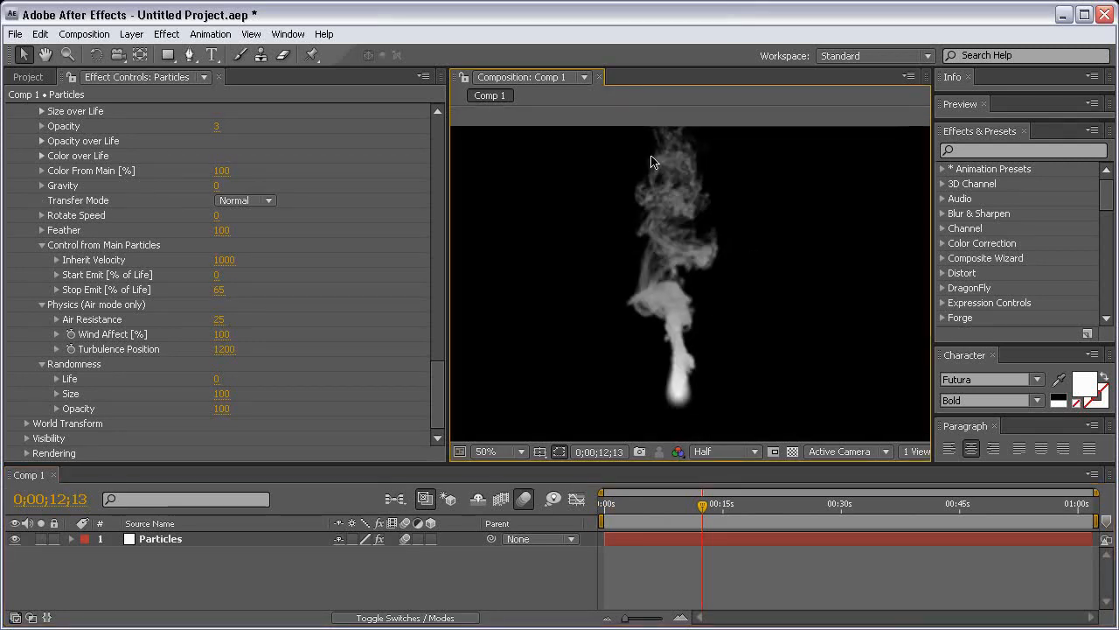
# Step: Expand the Visibility and Rendering groups and examine their settings, including the Motion Blur options
pyautogui.click(436, 379)
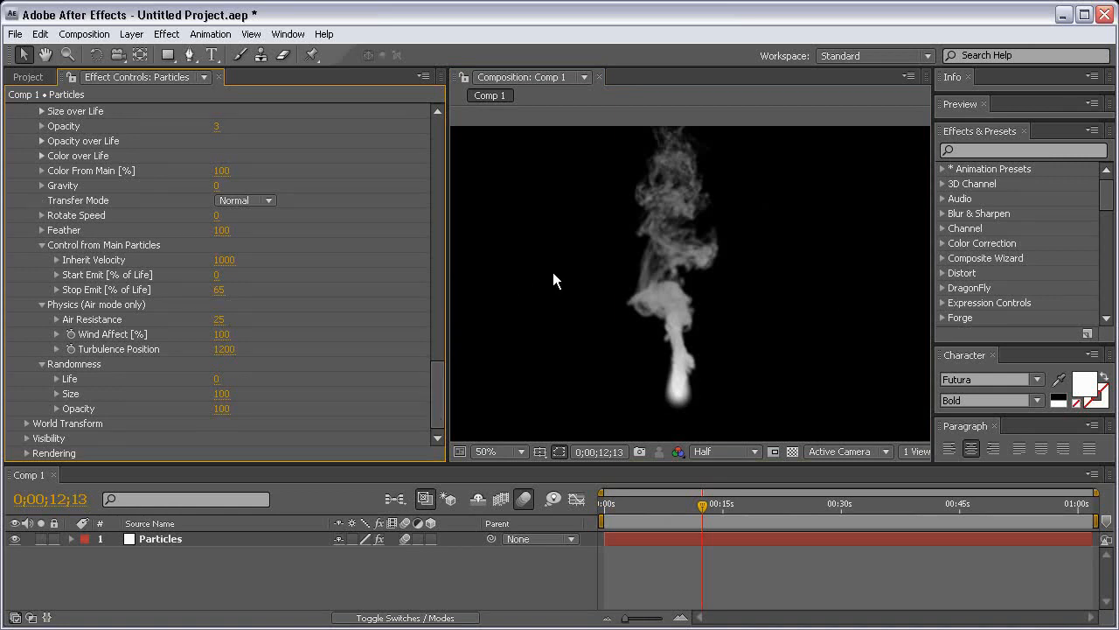
pyautogui.click(25, 441)
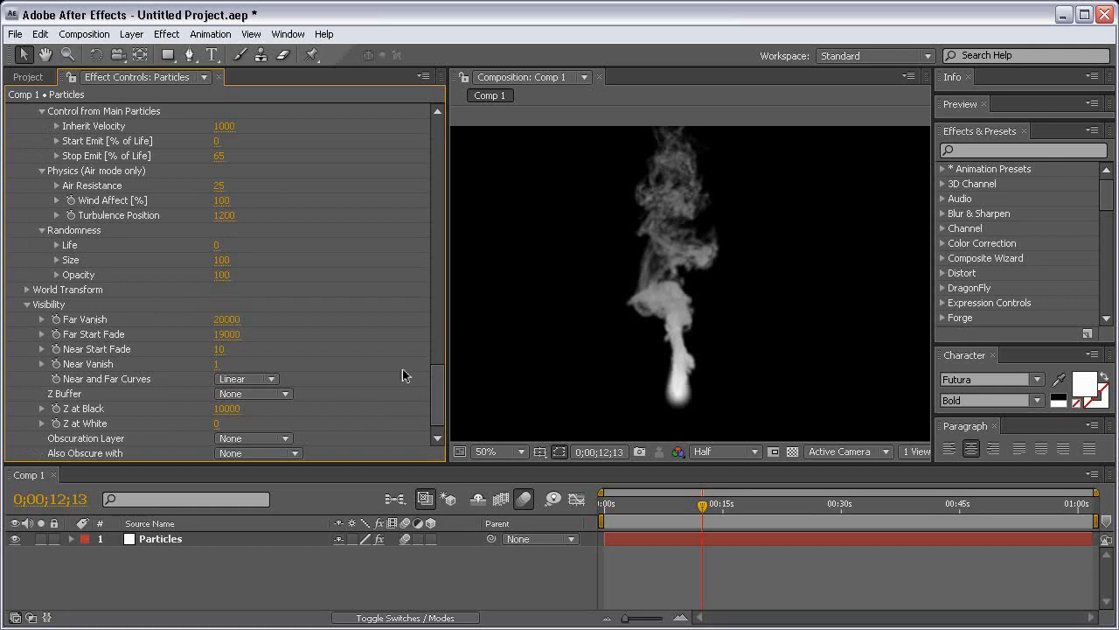
pyautogui.scroll(-1, 432, 411)
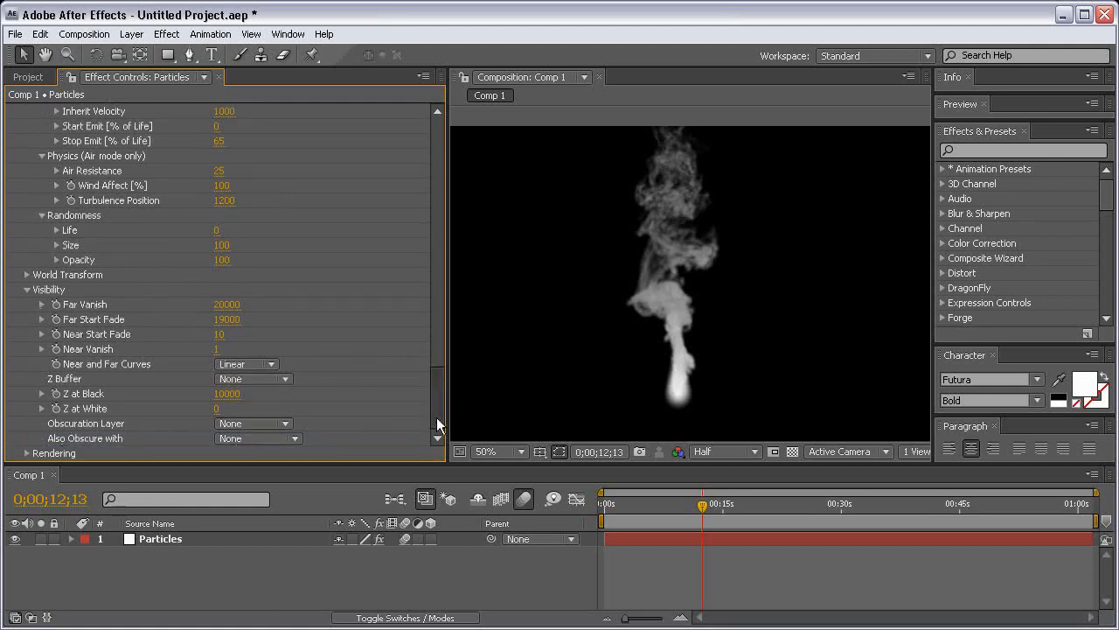
pyautogui.click(26, 452)
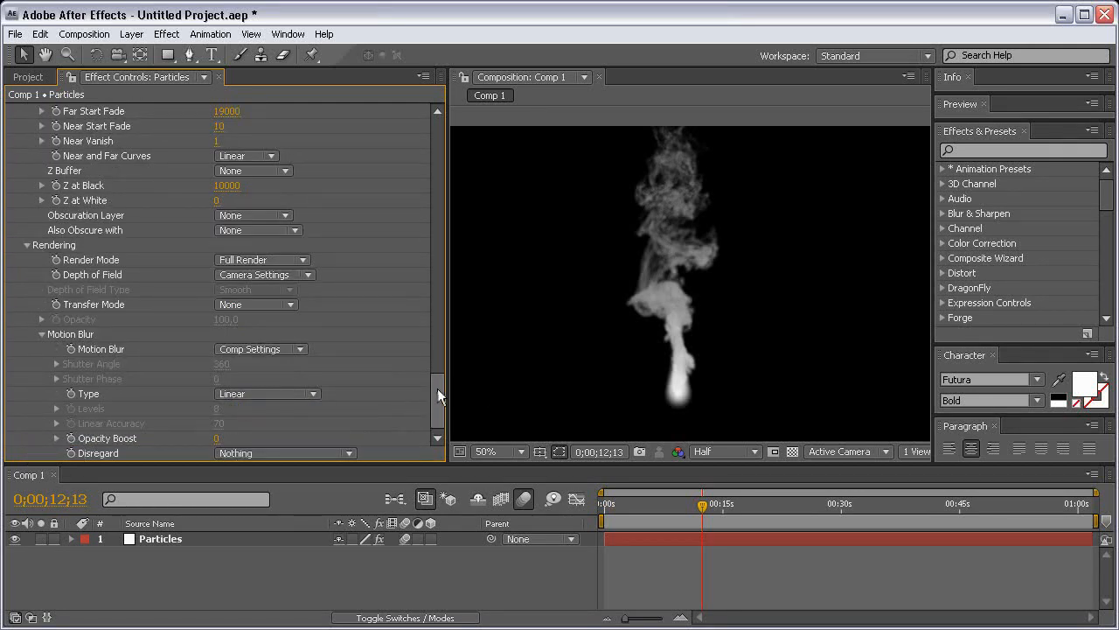
pyautogui.moveTo(433, 394); pyautogui.dragTo(431, 361)
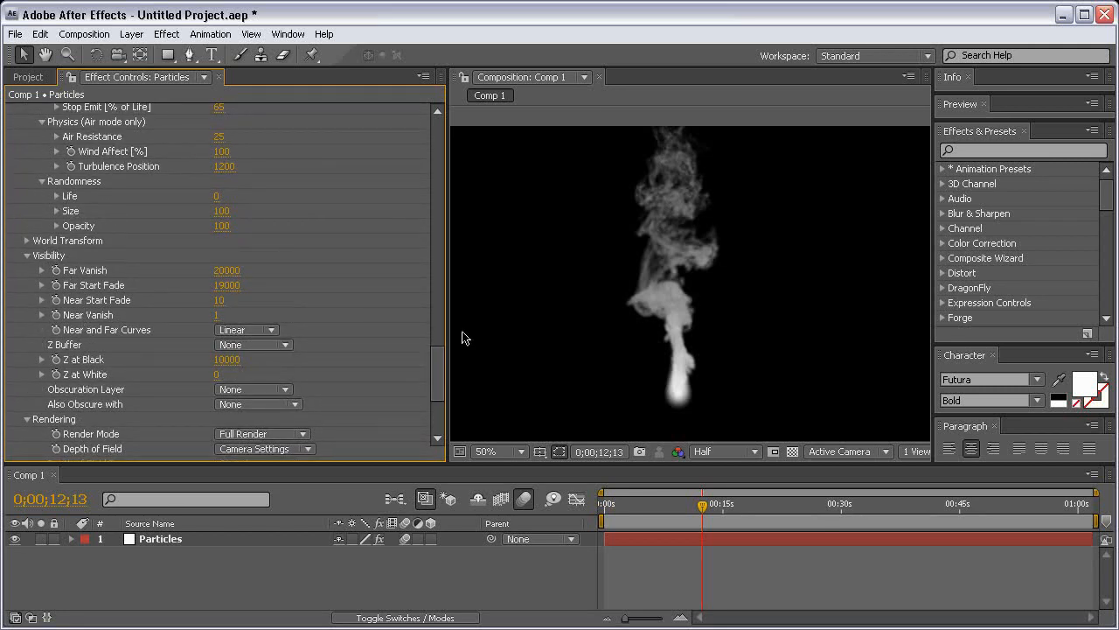
pyautogui.moveTo(440, 373); pyautogui.dragTo(438, 346)
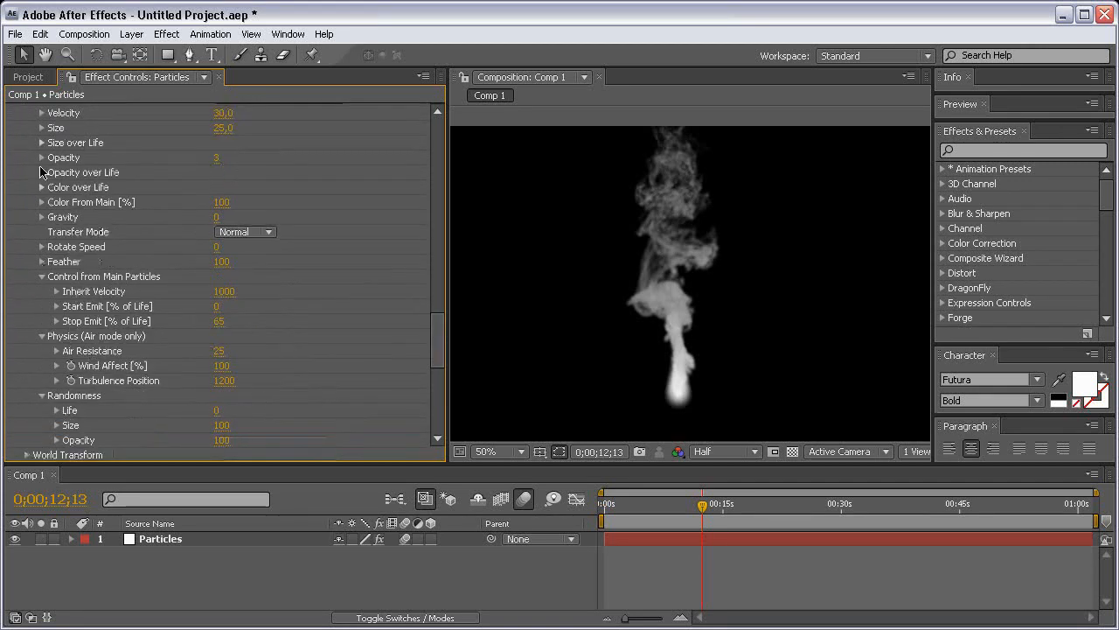
# Step: Collapse the auxiliary Physics and Randomness groups and the Visibility and Rendering groups
pyautogui.click(41, 336)
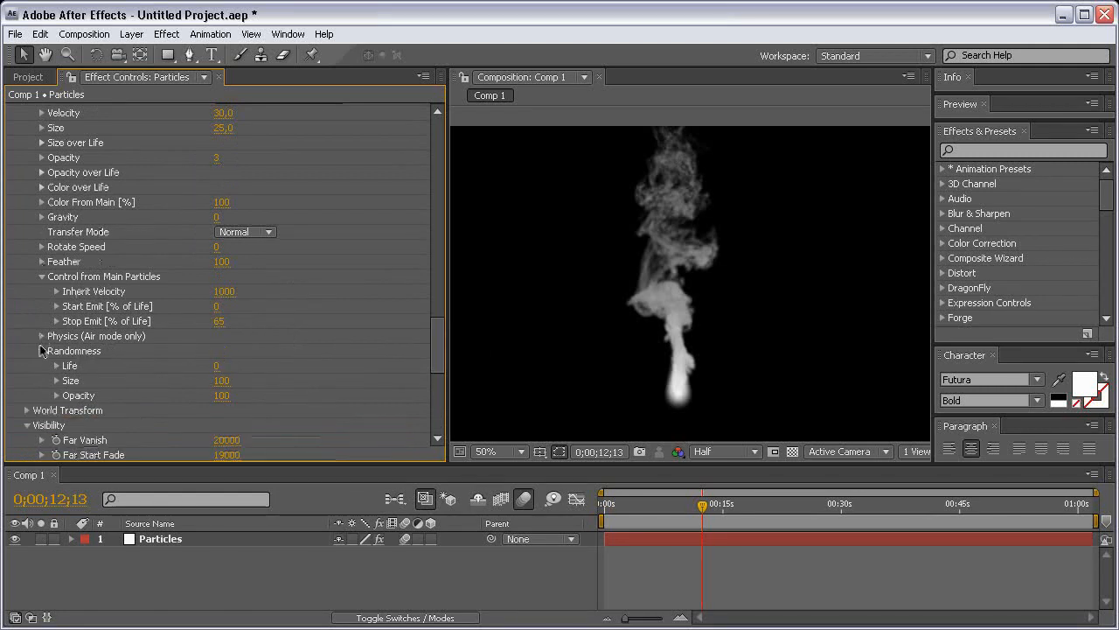
pyautogui.click(42, 350)
pyautogui.click(29, 381)
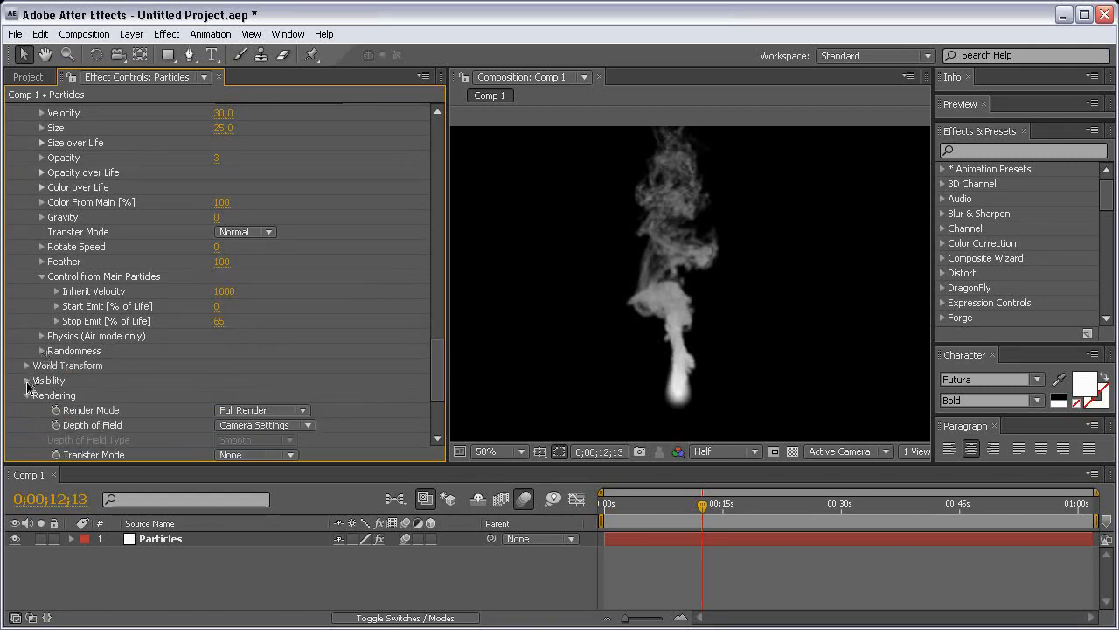
pyautogui.click(27, 396)
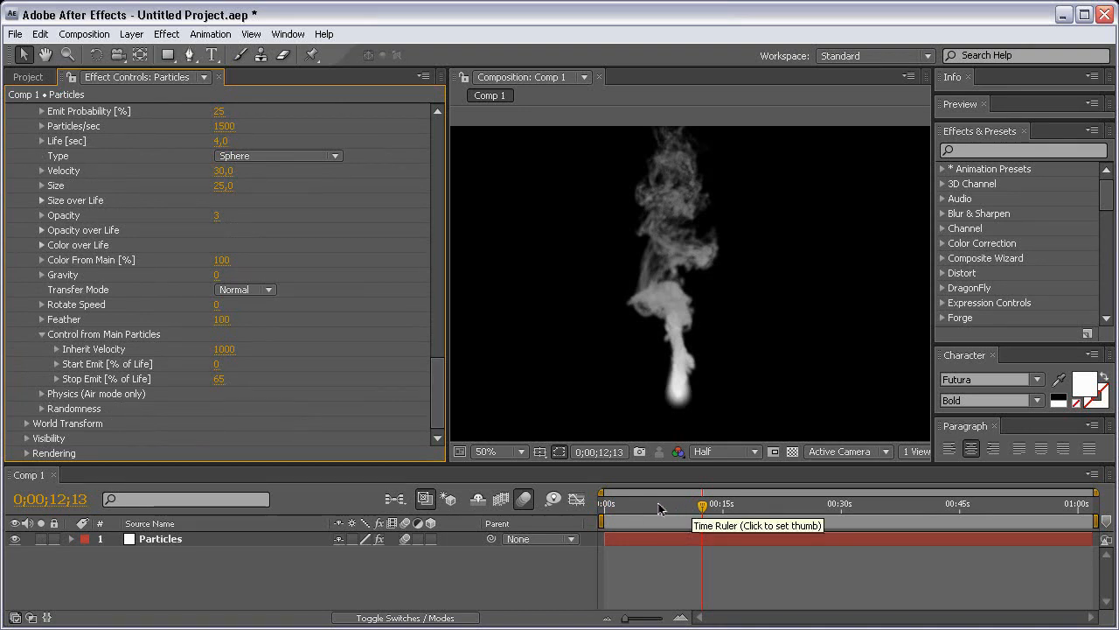
# Step: End the work area at 0;00;05;24, RAM preview the smoke, and park the current time at 0;00;01;21
pyautogui.moveTo(691, 506); pyautogui.dragTo(652, 507)
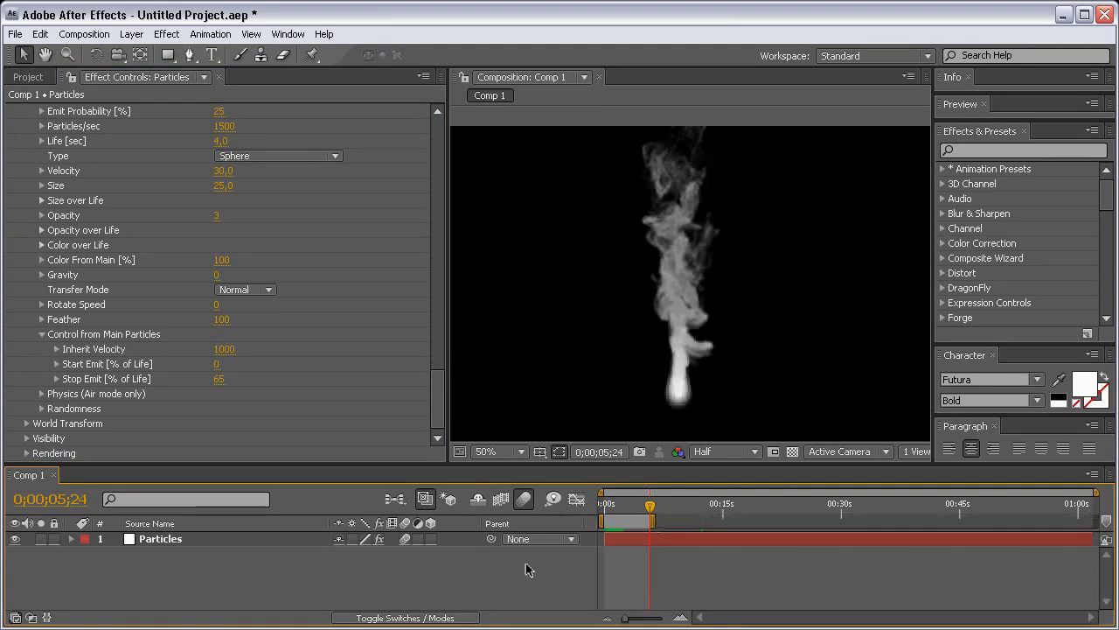
pyautogui.press('KP_0')
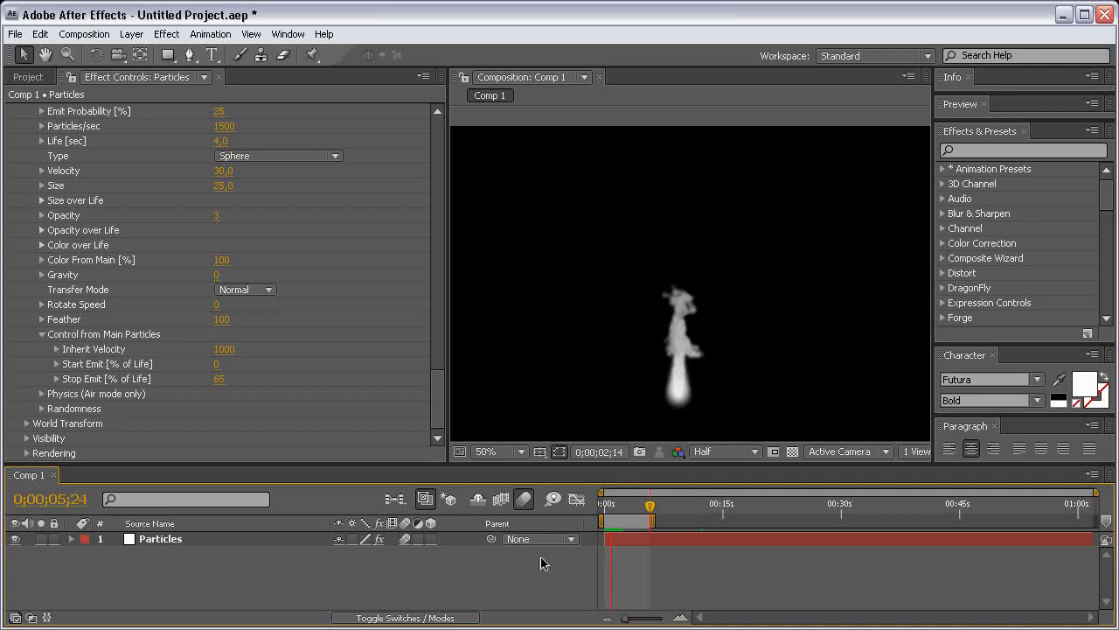
pyautogui.moveTo(623, 505)
pyautogui.mouseDown()
pyautogui.moveTo(608, 505)
pyautogui.moveTo(618, 504)
pyautogui.mouseUp()
# Step: Set the emitter's Velocity to 0 and view the smoke at 0;00;24;16
pyautogui.moveTo(431, 397); pyautogui.dragTo(432, 122)
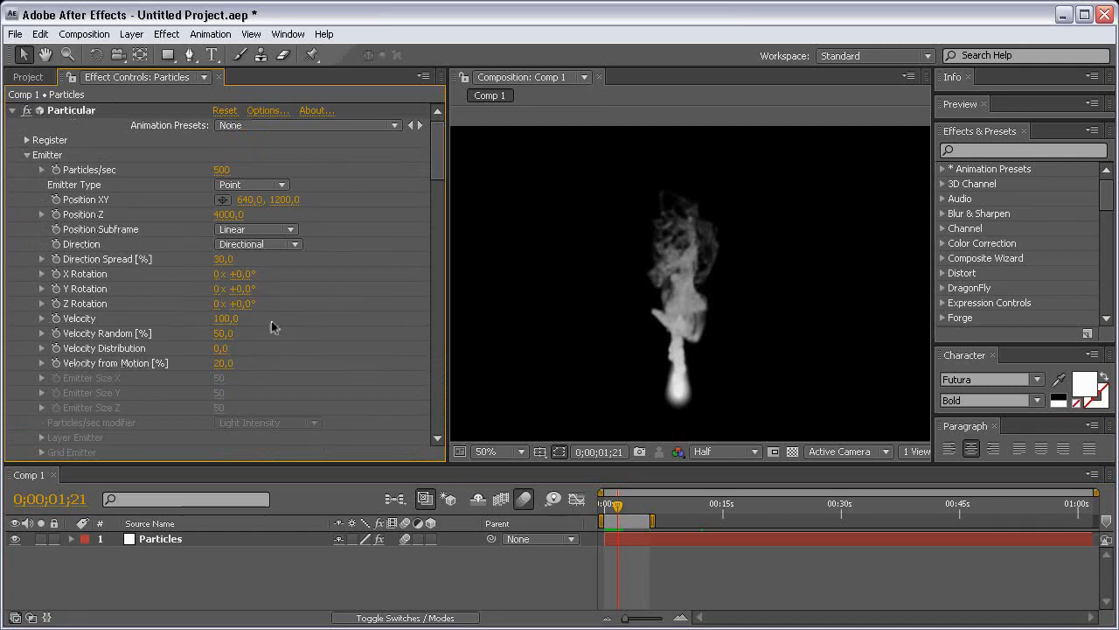
pyautogui.click(225, 320)
pyautogui.write('0')
pyautogui.press('Return')
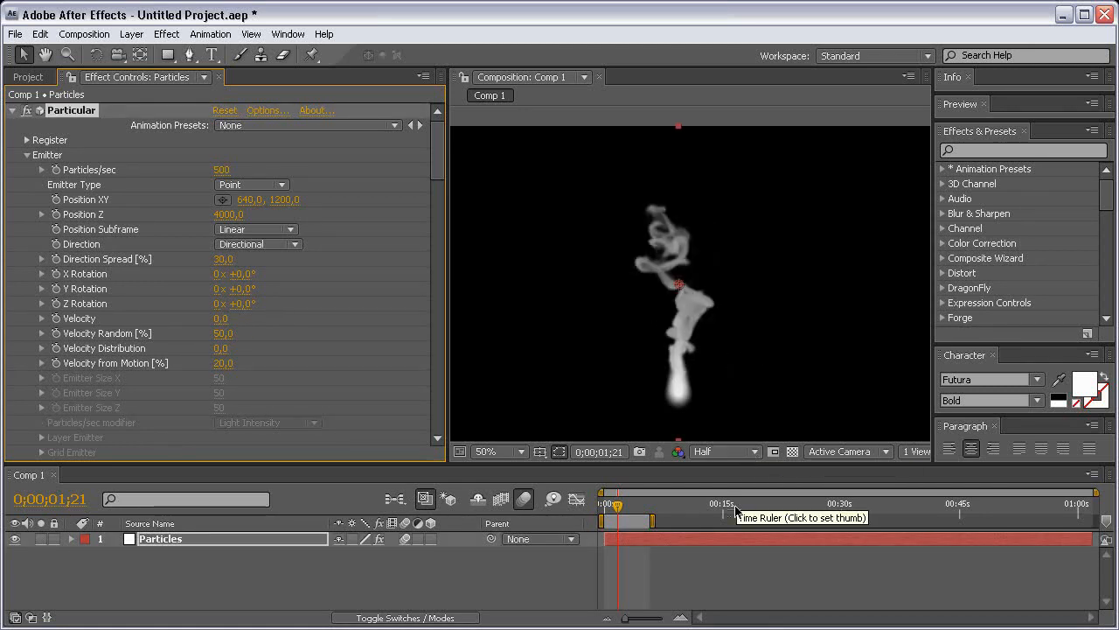
pyautogui.click(797, 512)
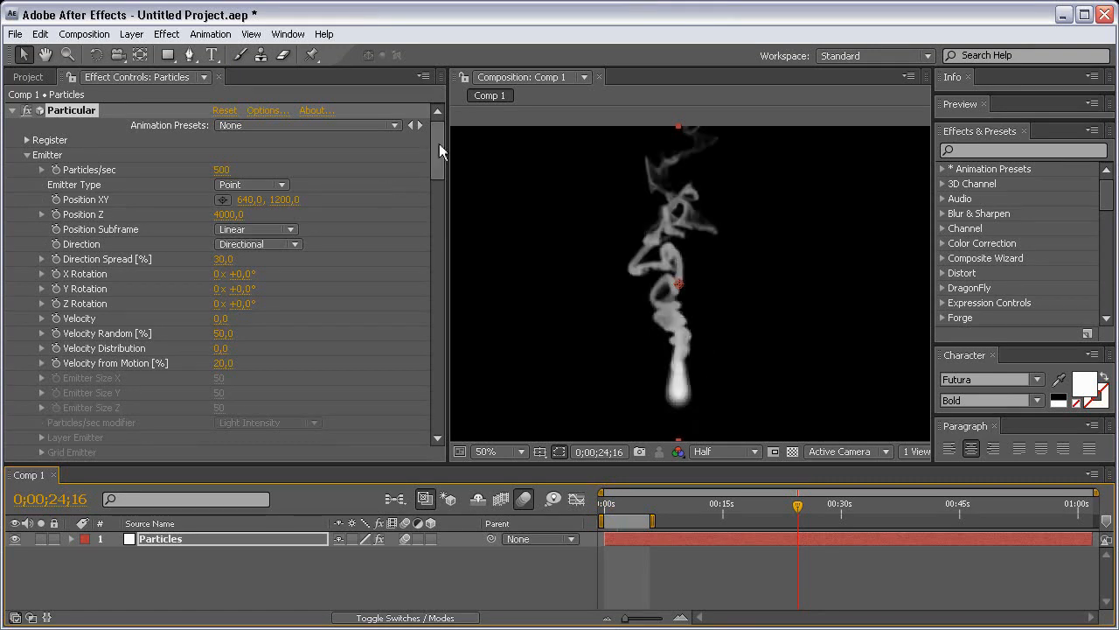
# Step: Try a main particle Opacity of 0 and inspect the base of the smoke column up close
pyautogui.moveTo(438, 146); pyautogui.dragTo(437, 193)
pyautogui.scroll(2, 690, 415)
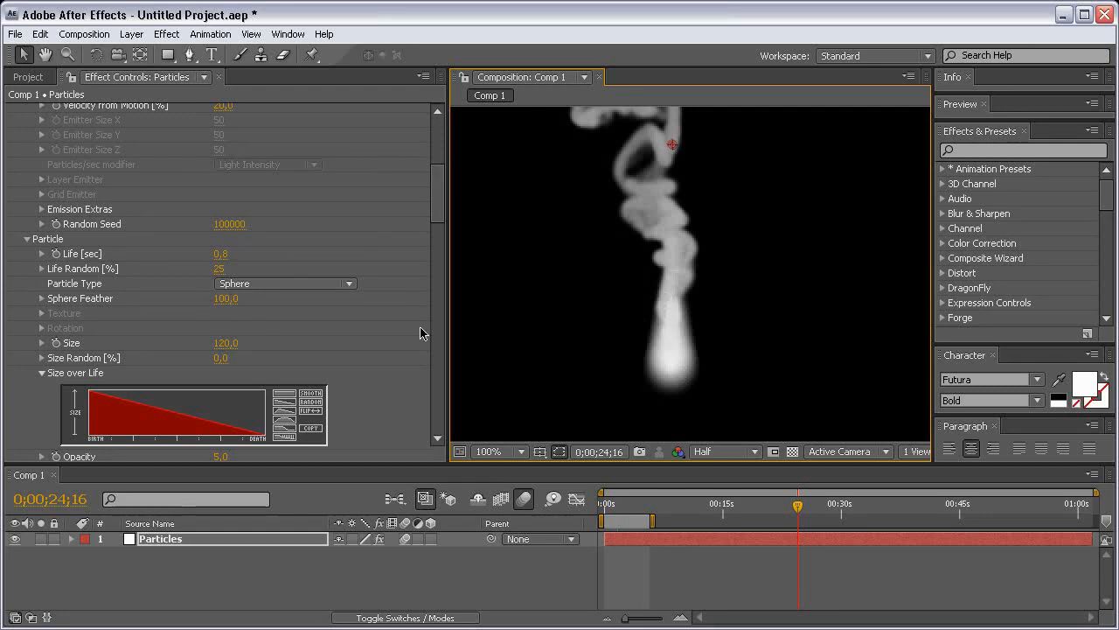
pyautogui.moveTo(439, 197); pyautogui.dragTo(435, 213)
pyautogui.click(220, 373)
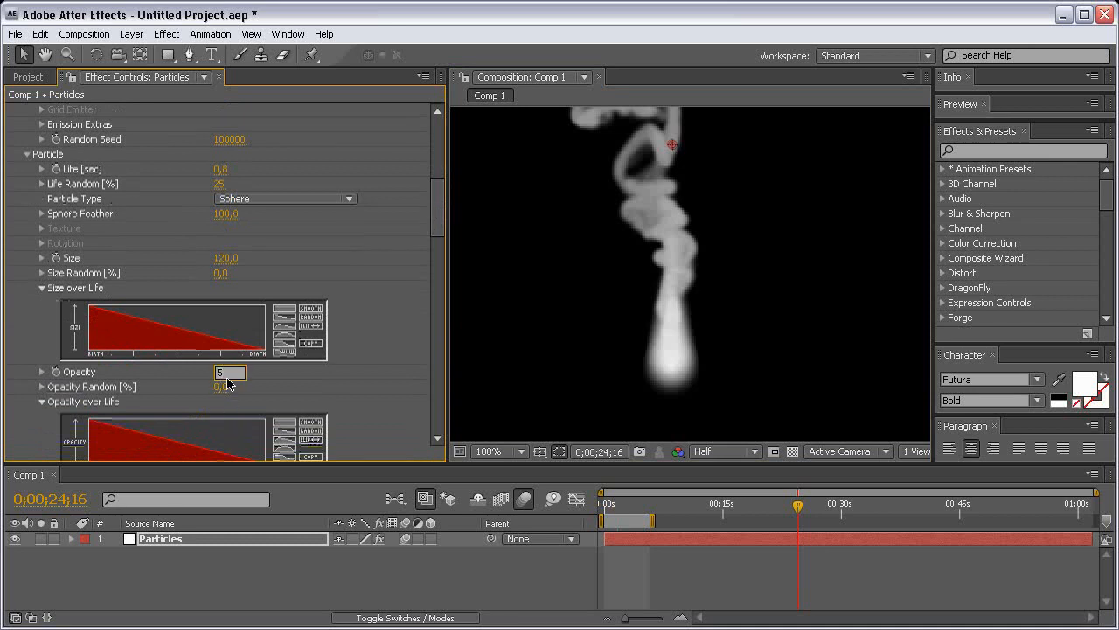
pyautogui.write('0')
pyautogui.press('Return')
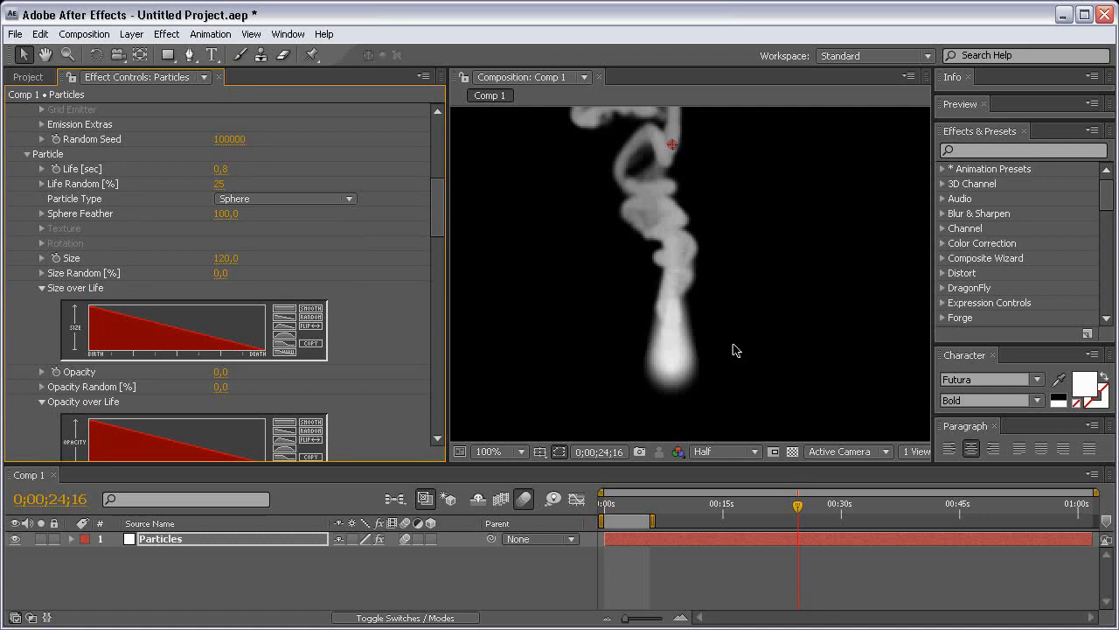
pyautogui.scroll(-3, 733, 350)
pyautogui.scroll(3, 732, 349)
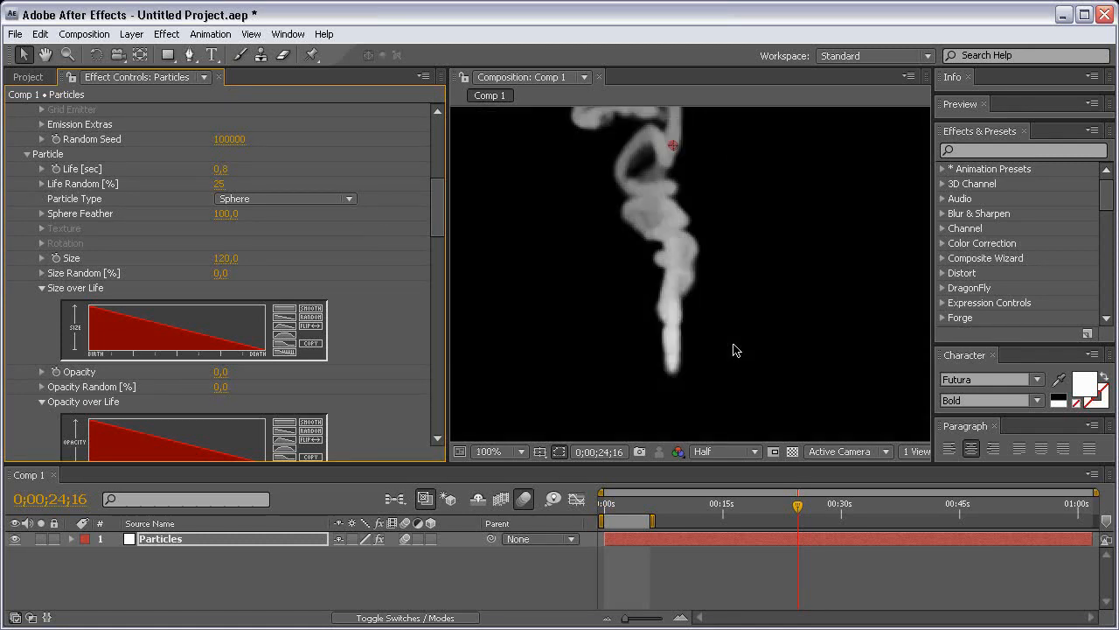
pyautogui.scroll(-1, 734, 350)
pyautogui.moveTo(700, 208); pyautogui.dragTo(720, 250)
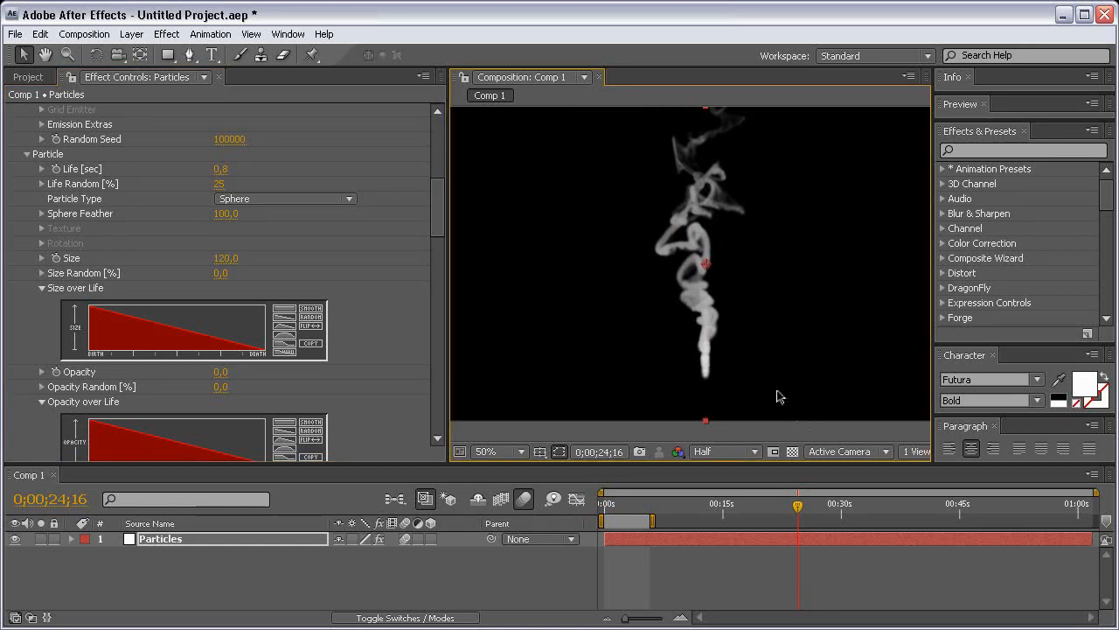
# Step: Open the Candle Smoke Final Preview.mov footage and examine the smoke at the candle's wick at 0;00;02;11
pyautogui.click(26, 77)
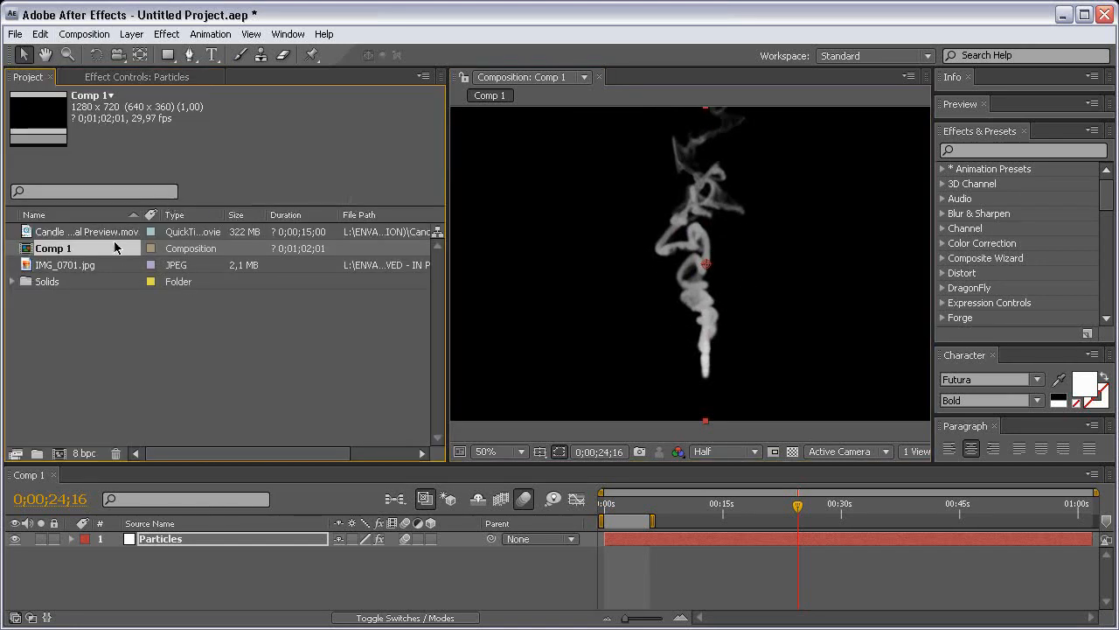
pyautogui.doubleClick(87, 231)
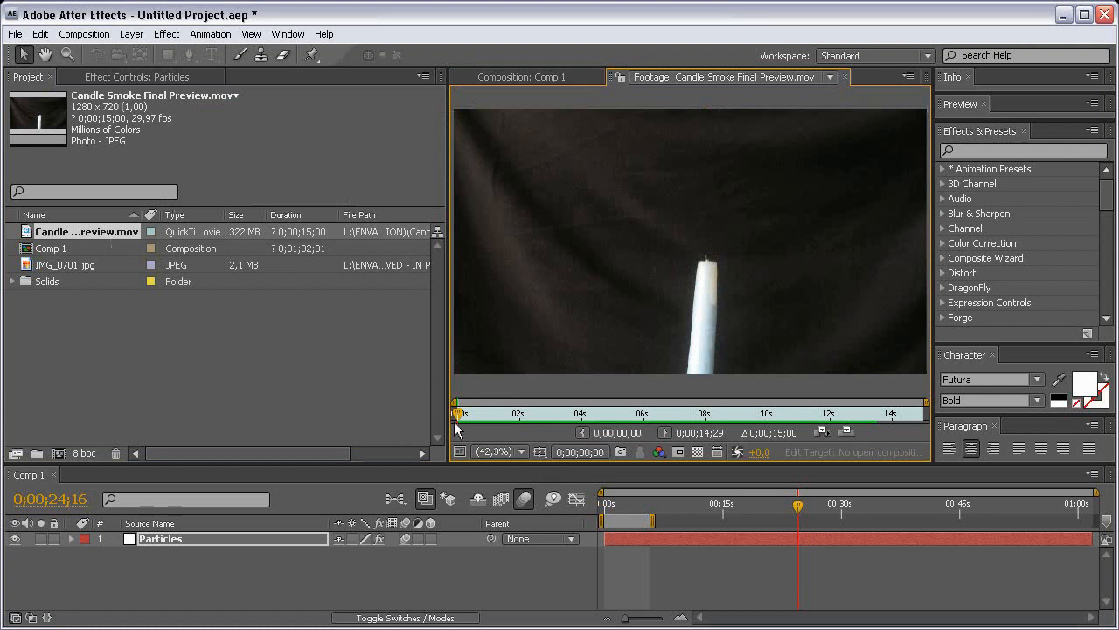
pyautogui.moveTo(457, 416); pyautogui.dragTo(531, 413)
pyautogui.press('/')
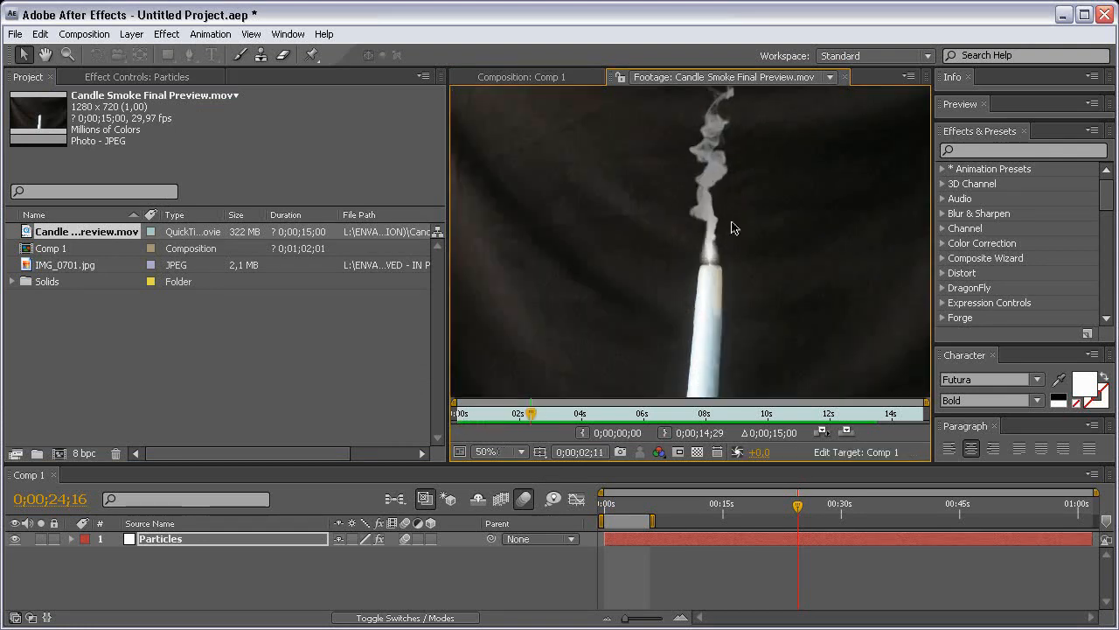
pyautogui.scroll(-2, 732, 272)
pyautogui.scroll(2, 729, 271)
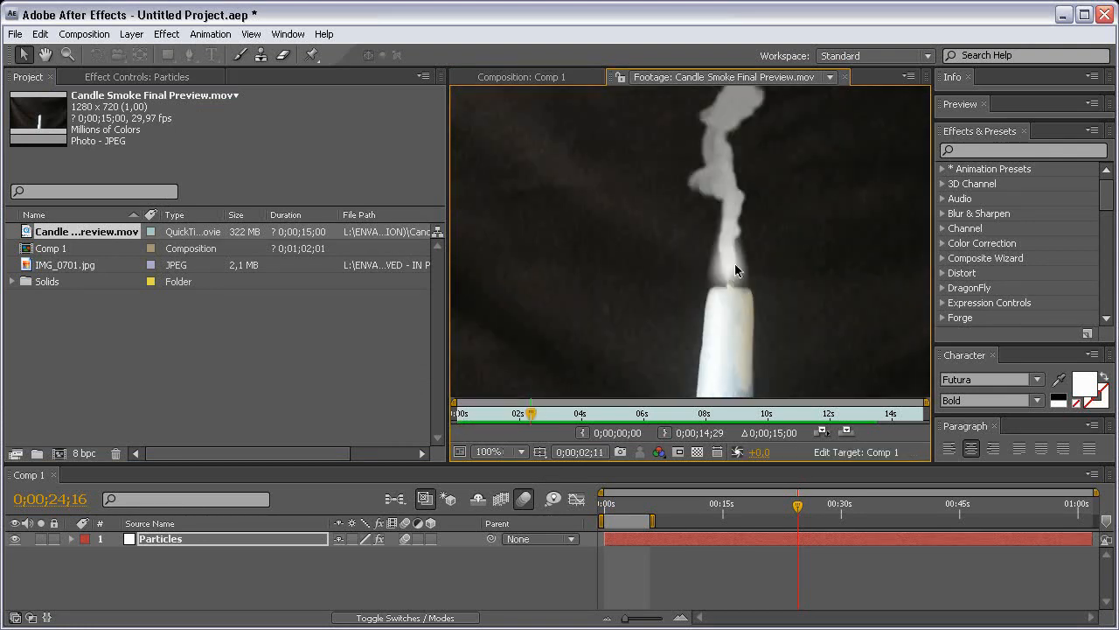
# Step: Return to the Particles effect settings, set the main particles' Opacity to 5, and check their Color over Life gradient
pyautogui.click(138, 79)
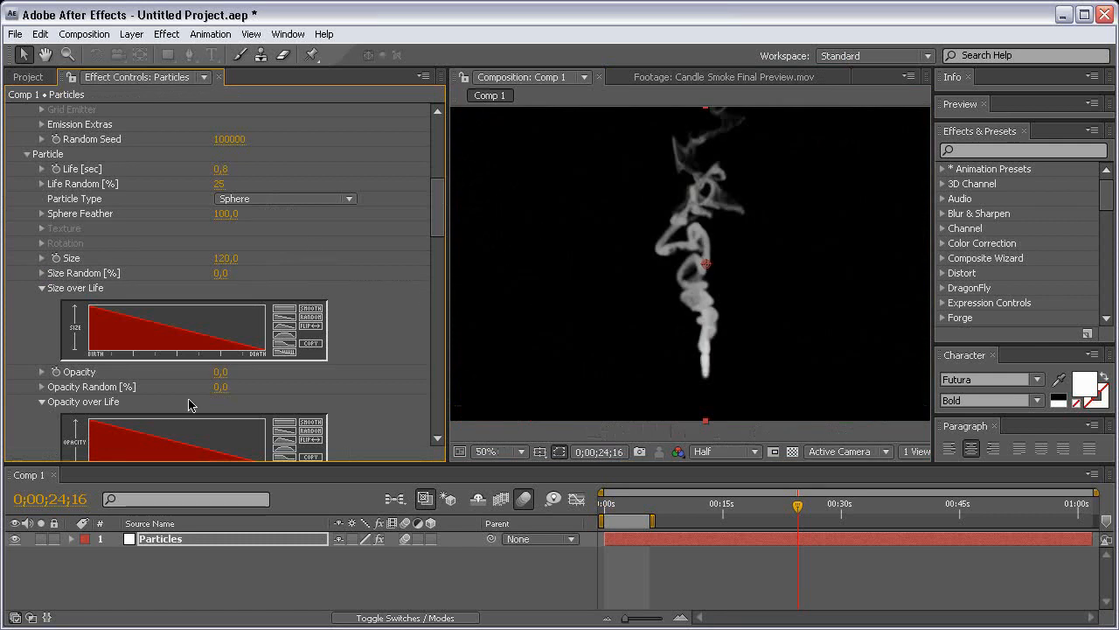
pyautogui.click(222, 375)
pyautogui.write('5')
pyautogui.press('Return')
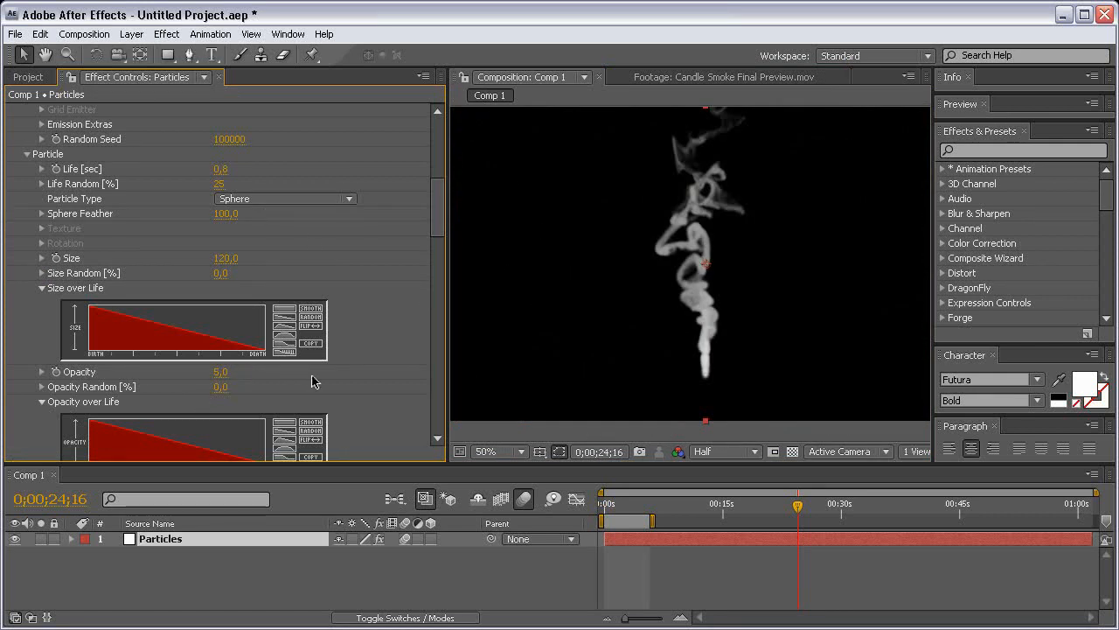
pyautogui.moveTo(441, 215); pyautogui.dragTo(439, 245)
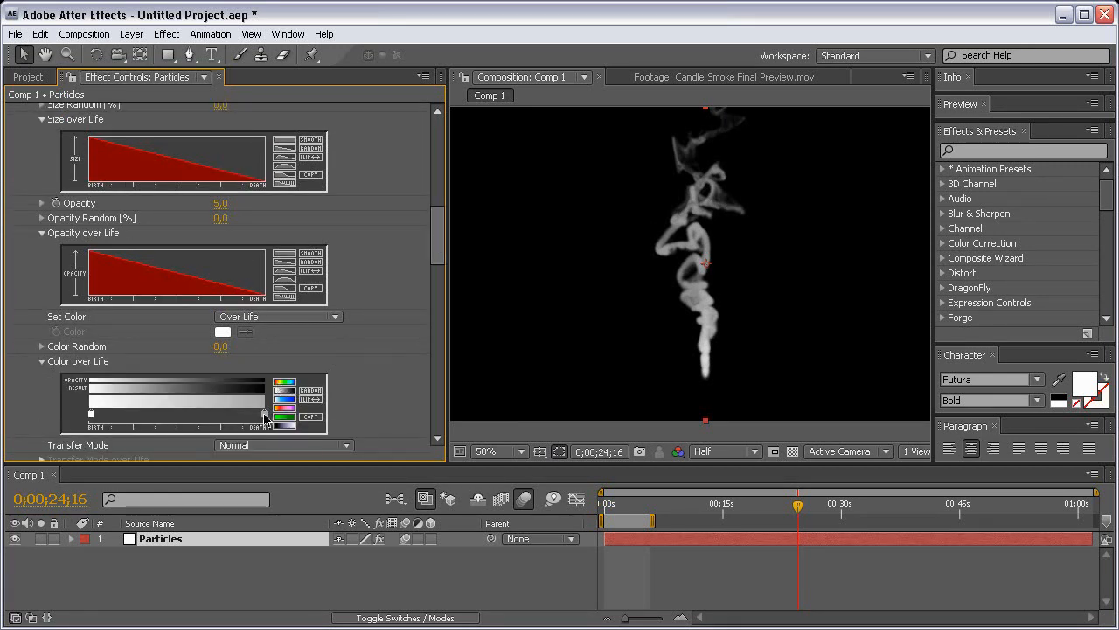
pyautogui.press('Return')
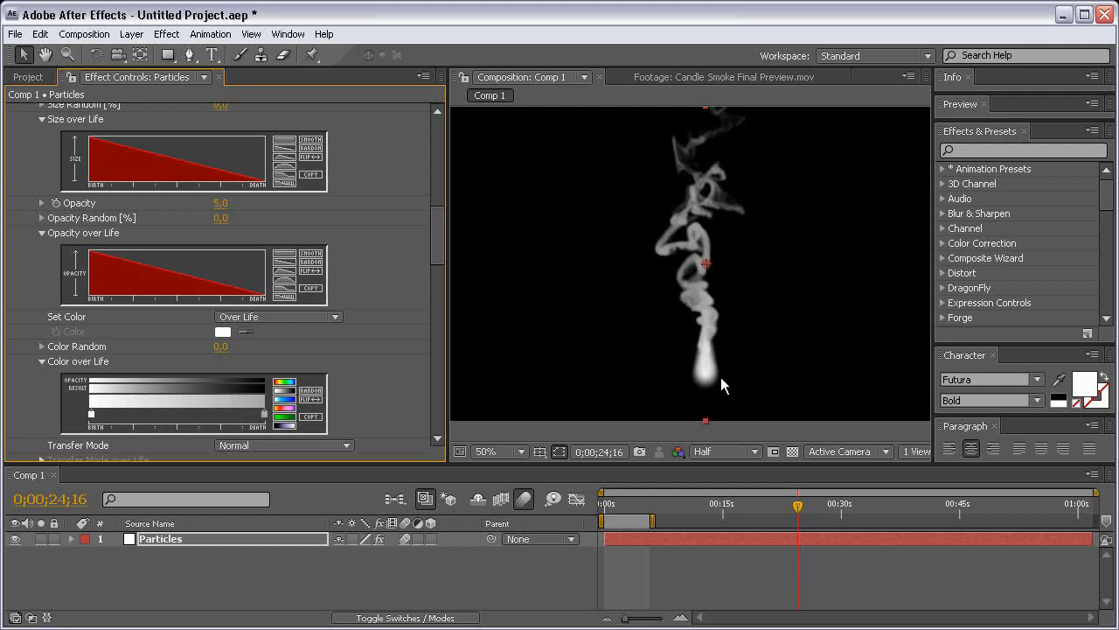
pyautogui.click(588, 153)
# Step: Expand the Aux System's Color over Life and apply the white-to-black gradient preset
pyautogui.moveTo(440, 245); pyautogui.dragTo(437, 388)
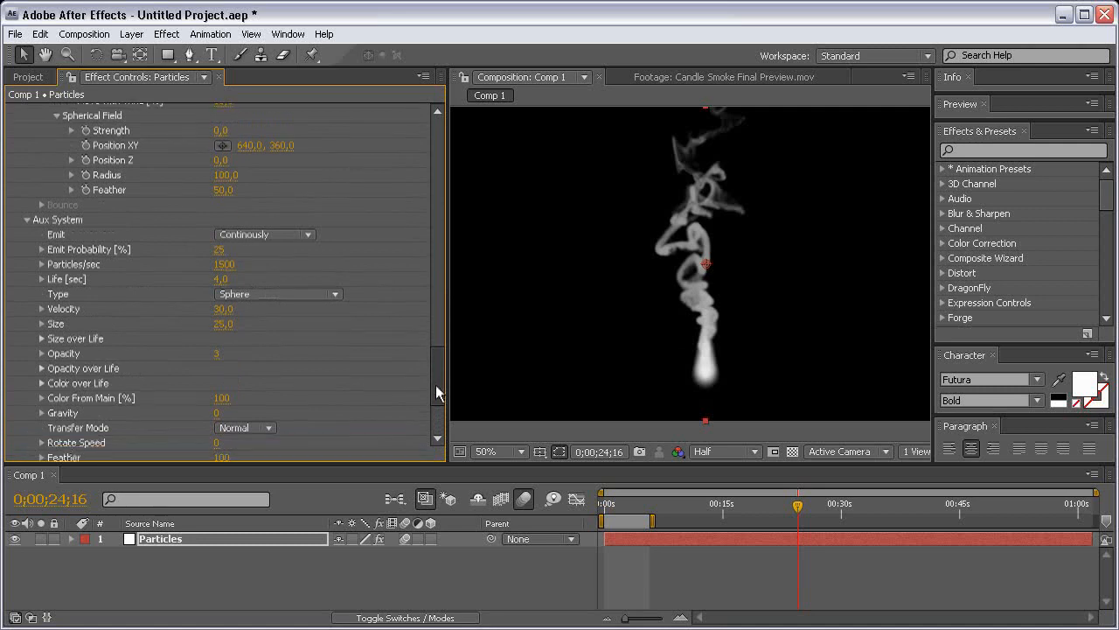
pyautogui.click(42, 383)
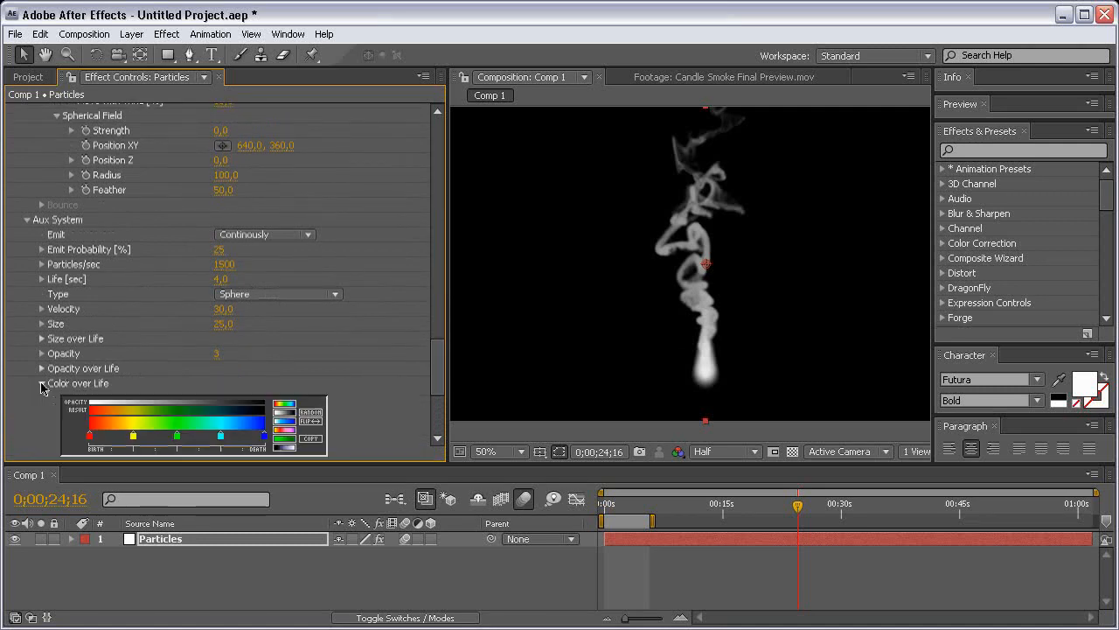
pyautogui.click(283, 413)
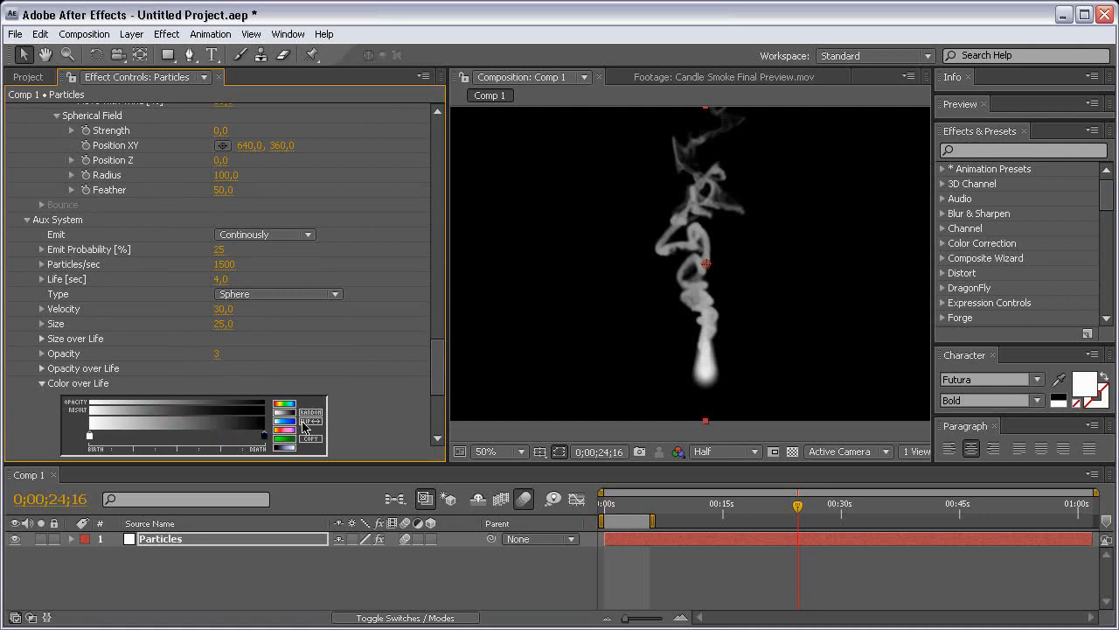
pyautogui.moveTo(440, 384)
pyautogui.mouseDown()
pyautogui.moveTo(433, 237)
pyautogui.moveTo(436, 374)
pyautogui.mouseUp()
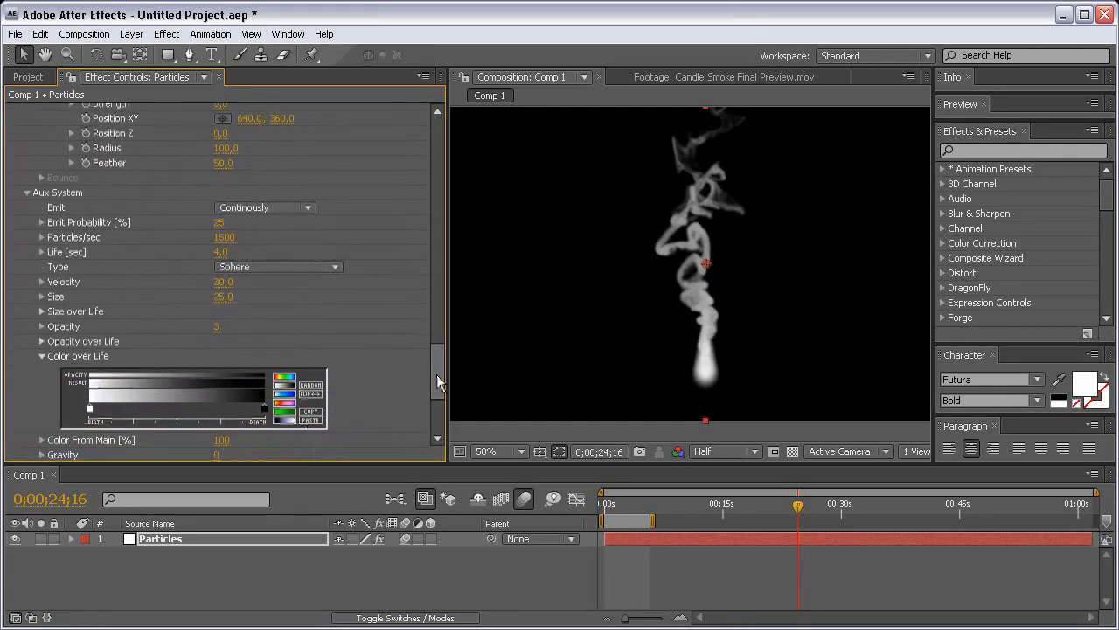
pyautogui.click(314, 424)
# Step: Change the birth colour of the main particles' Color over Life gradient to orange
pyautogui.moveTo(436, 369); pyautogui.dragTo(432, 237)
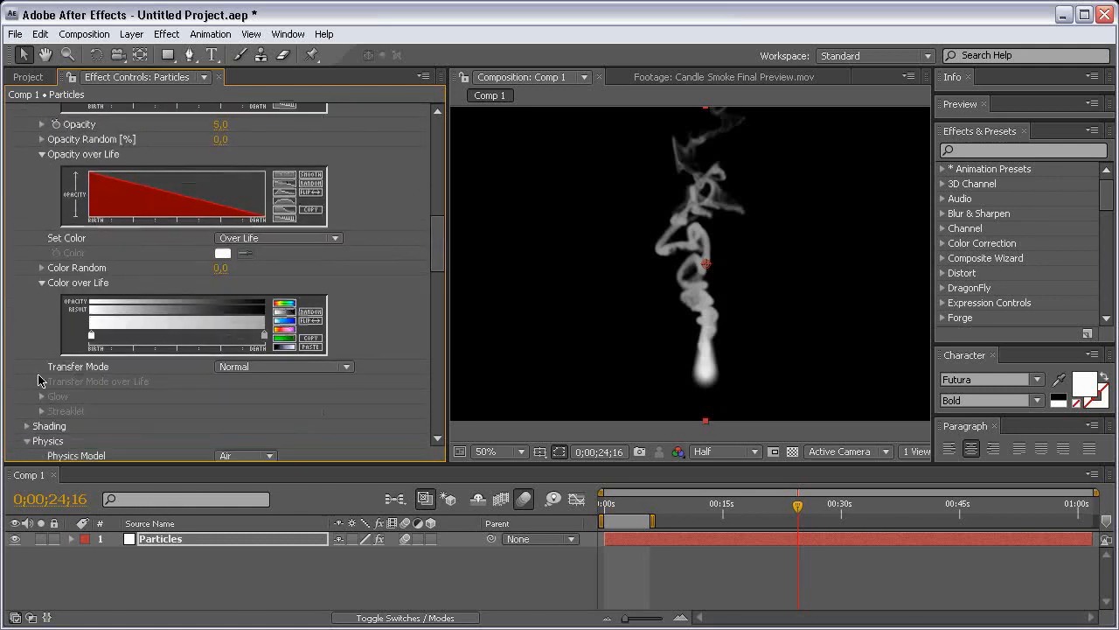
pyautogui.doubleClick(92, 337)
pyautogui.moveTo(447, 341); pyautogui.dragTo(449, 331)
pyautogui.click(347, 148)
pyautogui.moveTo(323, 114); pyautogui.dragTo(328, 119)
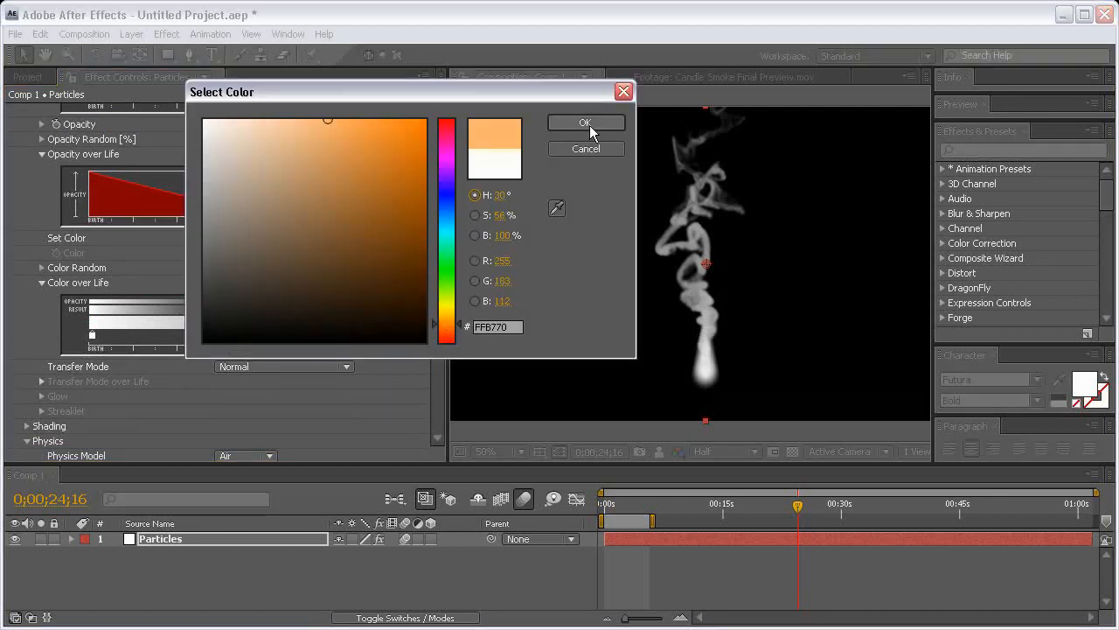
pyautogui.click(375, 124)
pyautogui.click(584, 123)
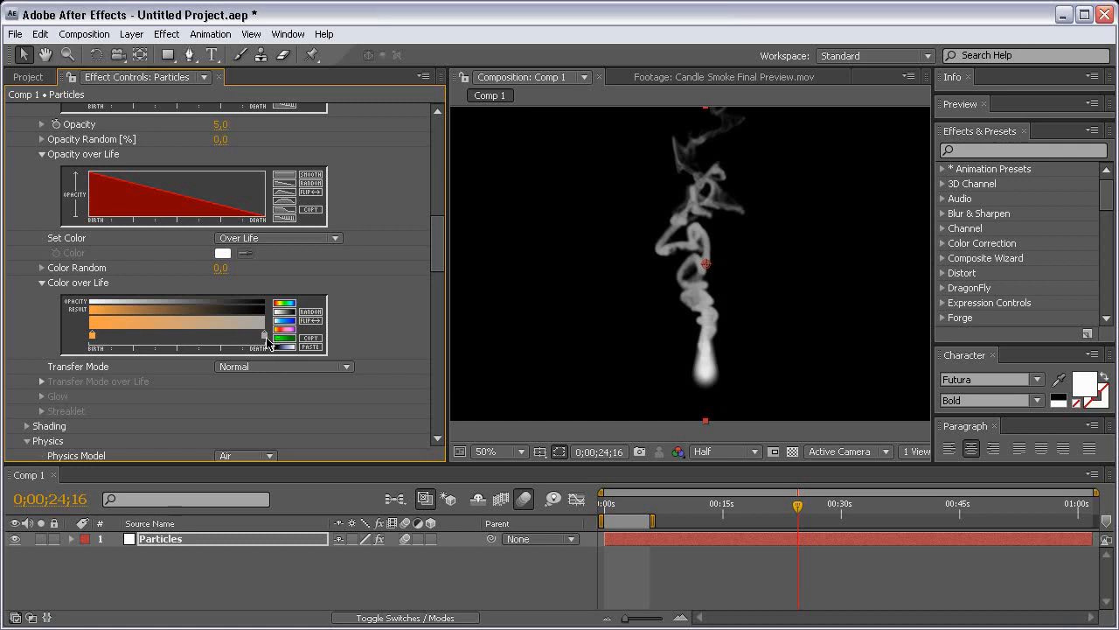
# Step: Set the main particles' Color over Life death colour to a vivid orange and lighten the birth colour to FFC083
pyautogui.doubleClick(266, 338)
pyautogui.moveTo(448, 343); pyautogui.dragTo(448, 331)
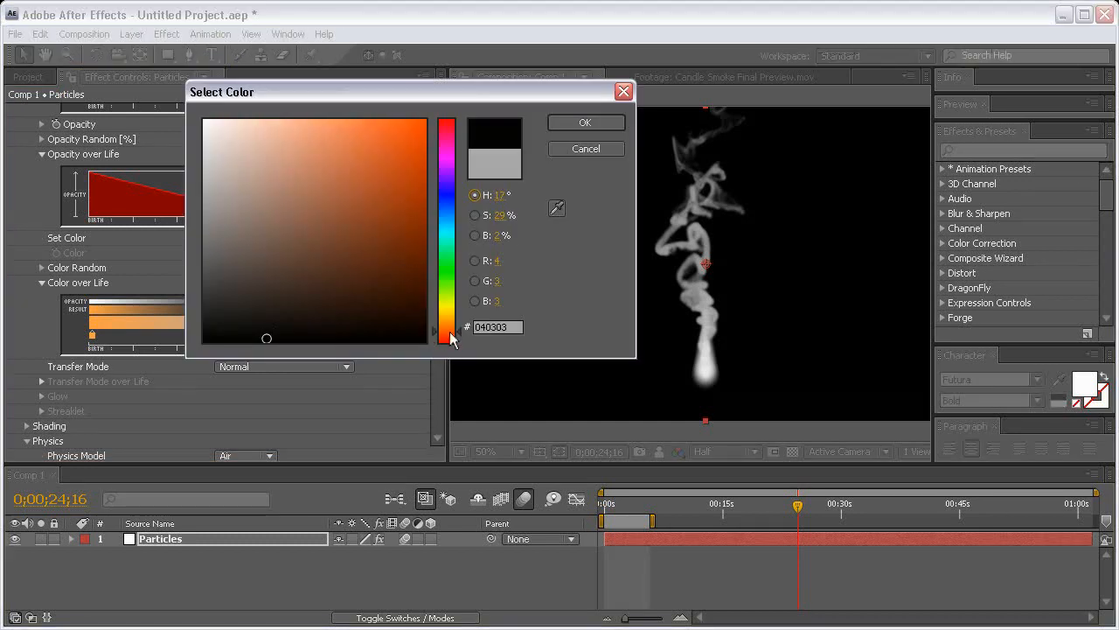
pyautogui.click(393, 130)
pyautogui.click(569, 124)
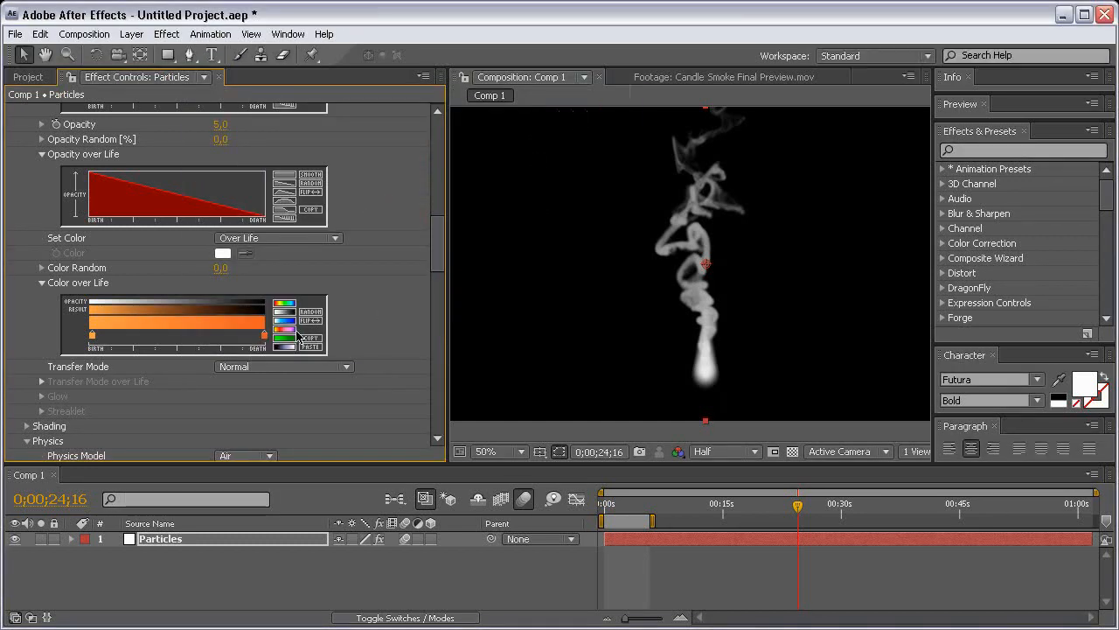
pyautogui.doubleClick(91, 335)
pyautogui.moveTo(365, 121); pyautogui.dragTo(312, 117)
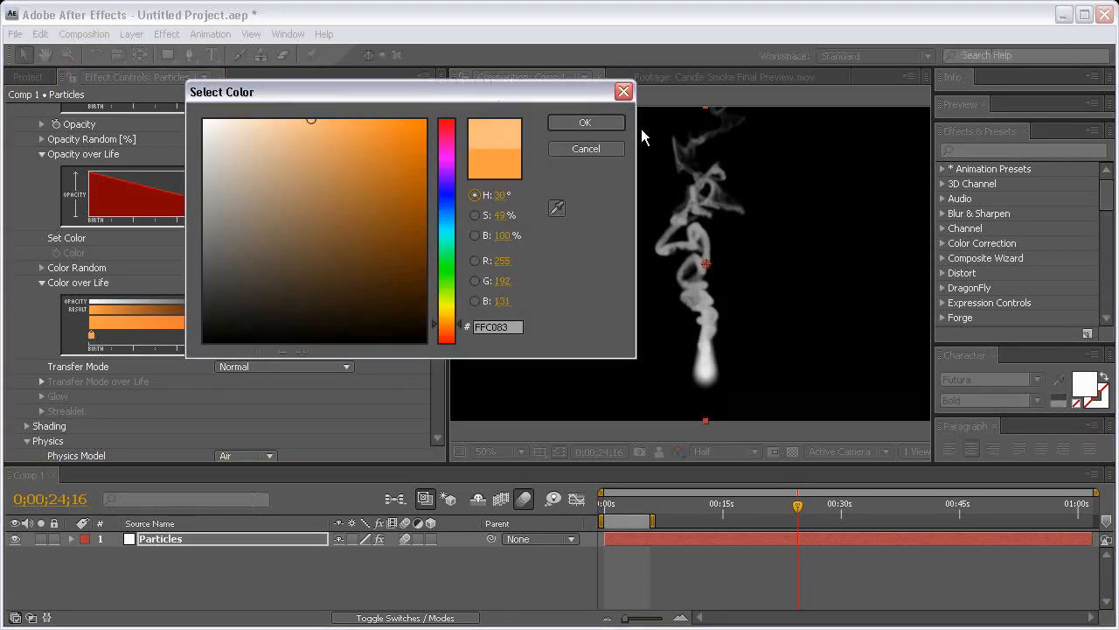
pyautogui.click(585, 123)
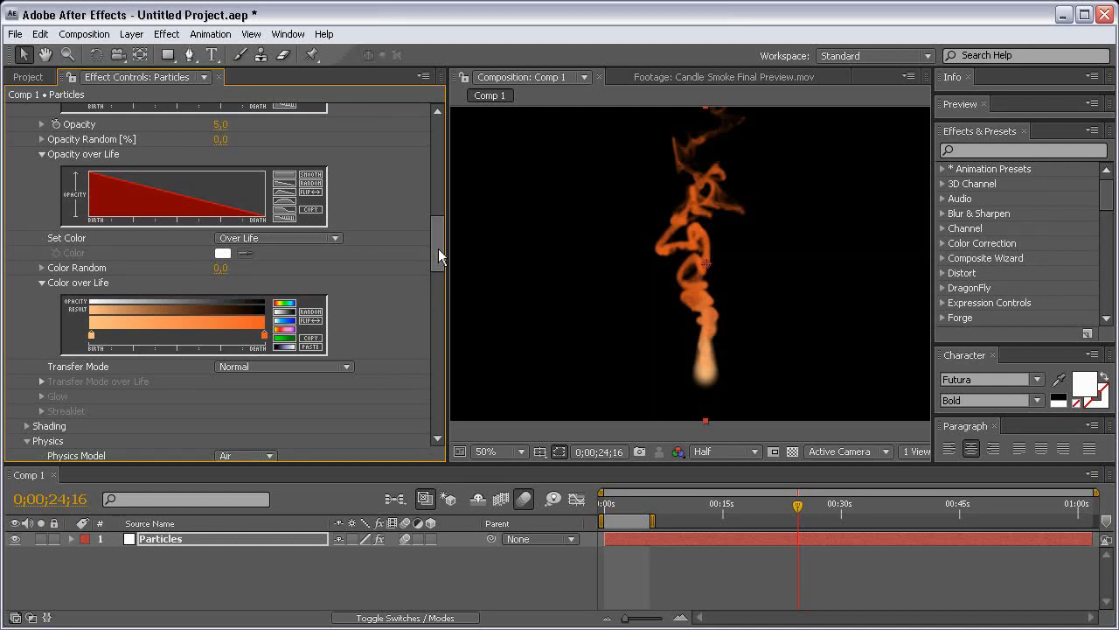
# Step: Set the Aux System's Color From Main to 0 % so the smoke keeps its own gradient
pyautogui.moveTo(438, 248); pyautogui.dragTo(90, 393)
pyautogui.click(223, 390)
pyautogui.write('0')
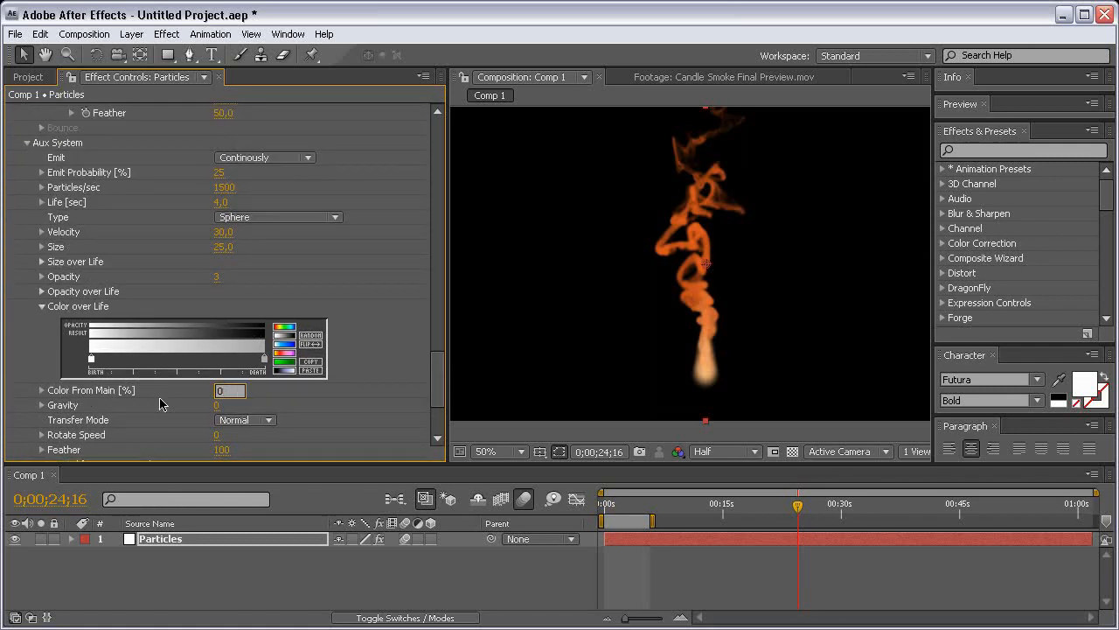
pyautogui.press('Return')
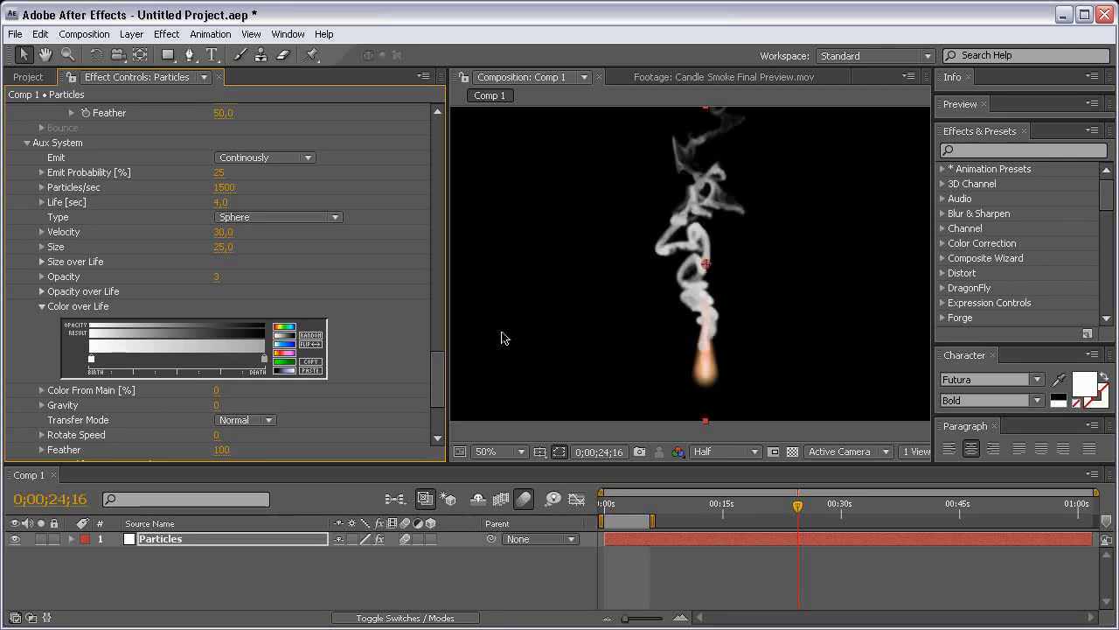
# Step: Set the main particles' Opacity to 0 to hide the orange glow at the smoke's base
pyautogui.scroll(1, 740, 345)
pyautogui.moveTo(752, 370); pyautogui.dragTo(735, 262)
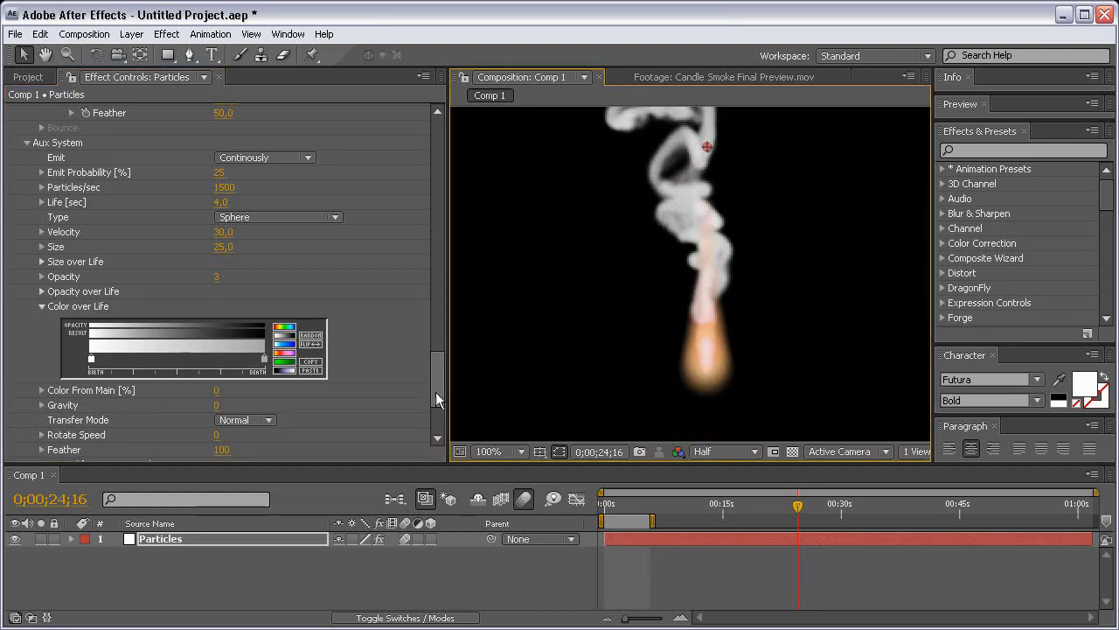
pyautogui.moveTo(435, 408); pyautogui.dragTo(414, 217)
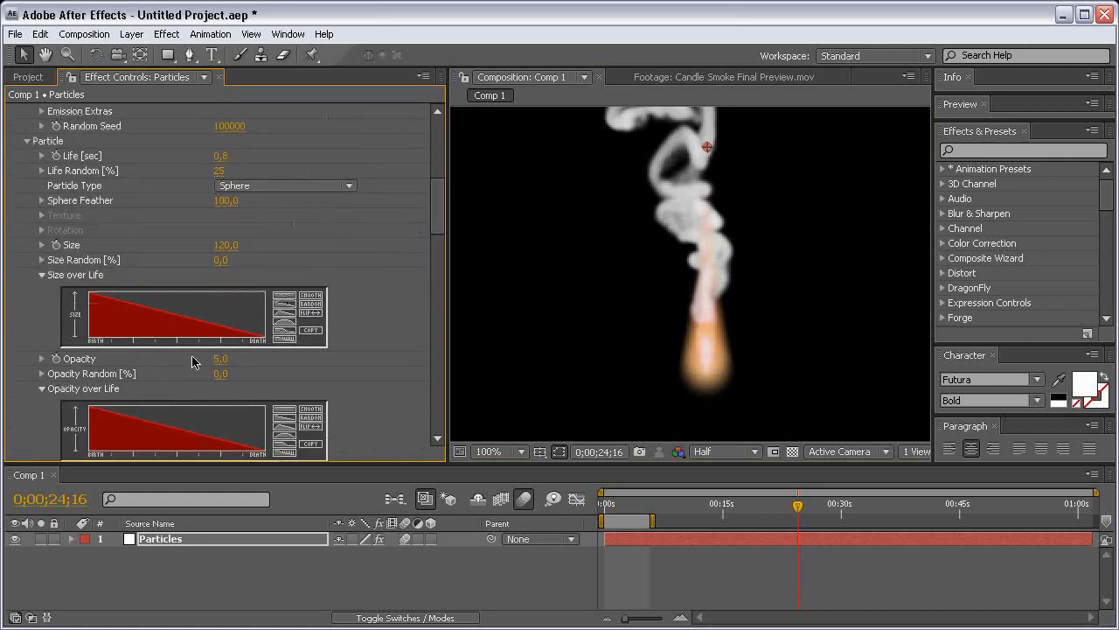
pyautogui.click(220, 358)
pyautogui.write('0')
pyautogui.press('Return')
# Step: Extend the end of Comp 1's work area to the current time at 0;00;24;16
pyautogui.click(517, 453)
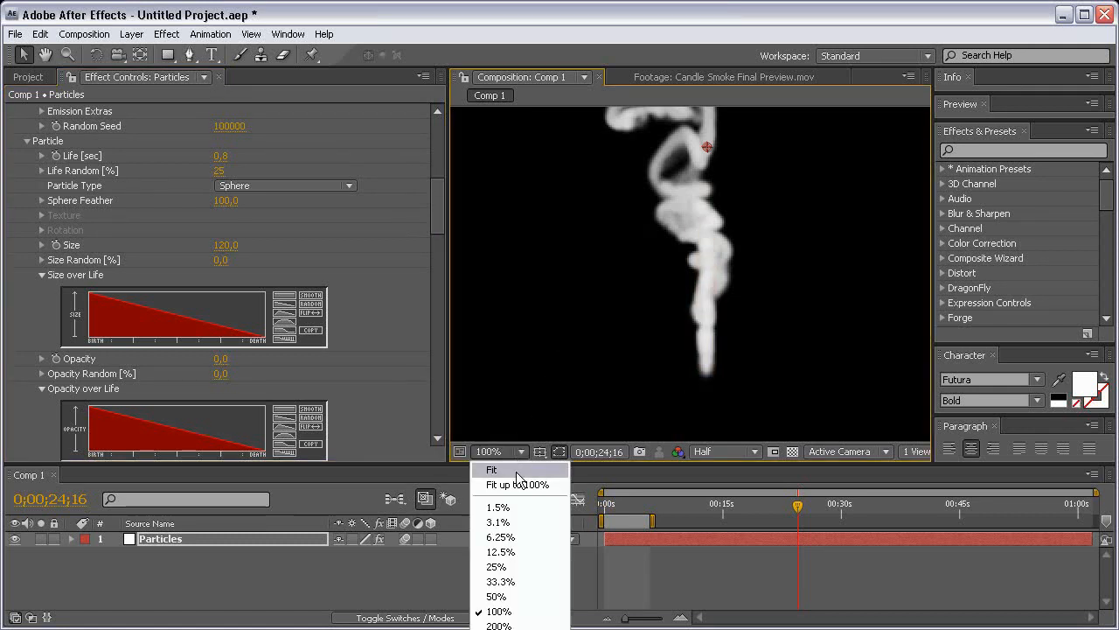
pyautogui.click(516, 481)
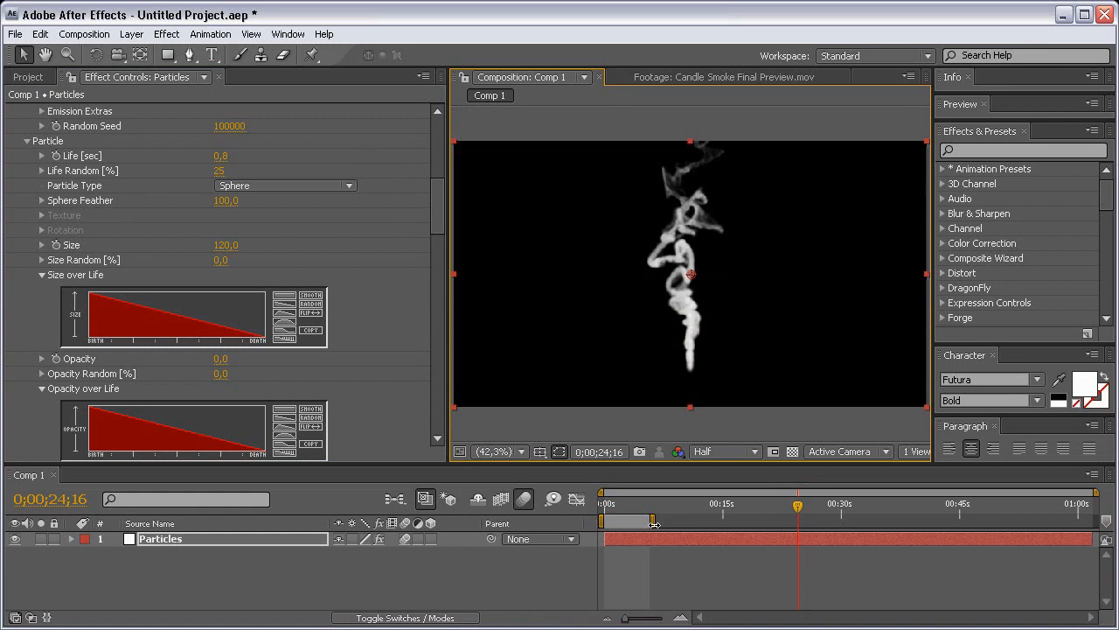
pyautogui.press('n')
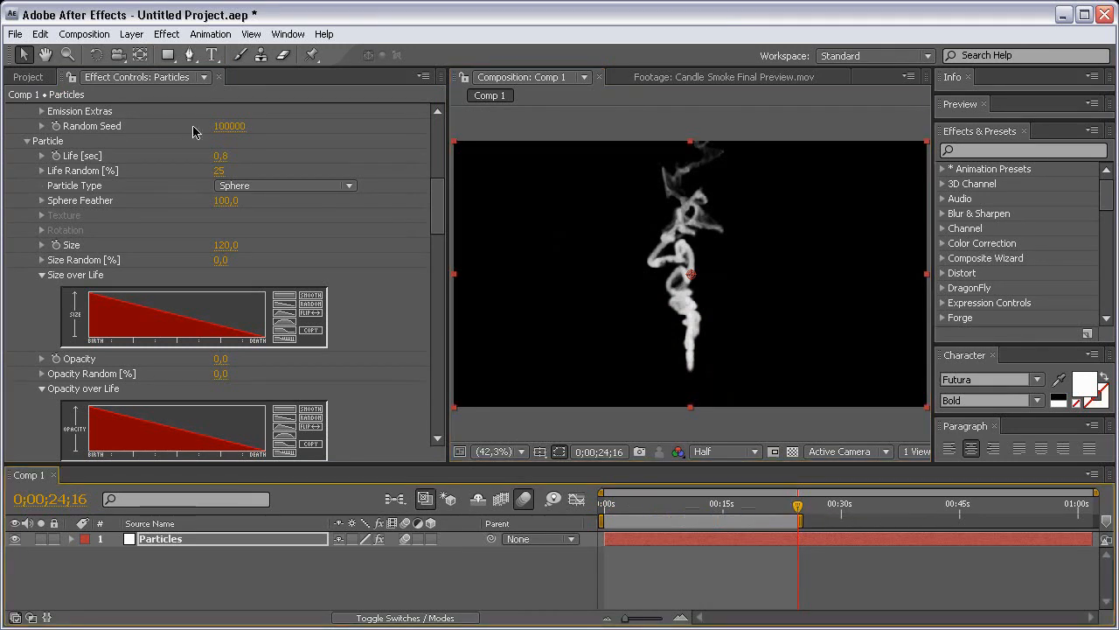
# Step: Add IMG_0701.jpg to Comp 1 beneath the Particles layer and scale it to 42%
pyautogui.click(24, 78)
pyautogui.moveTo(75, 264); pyautogui.dragTo(274, 560)
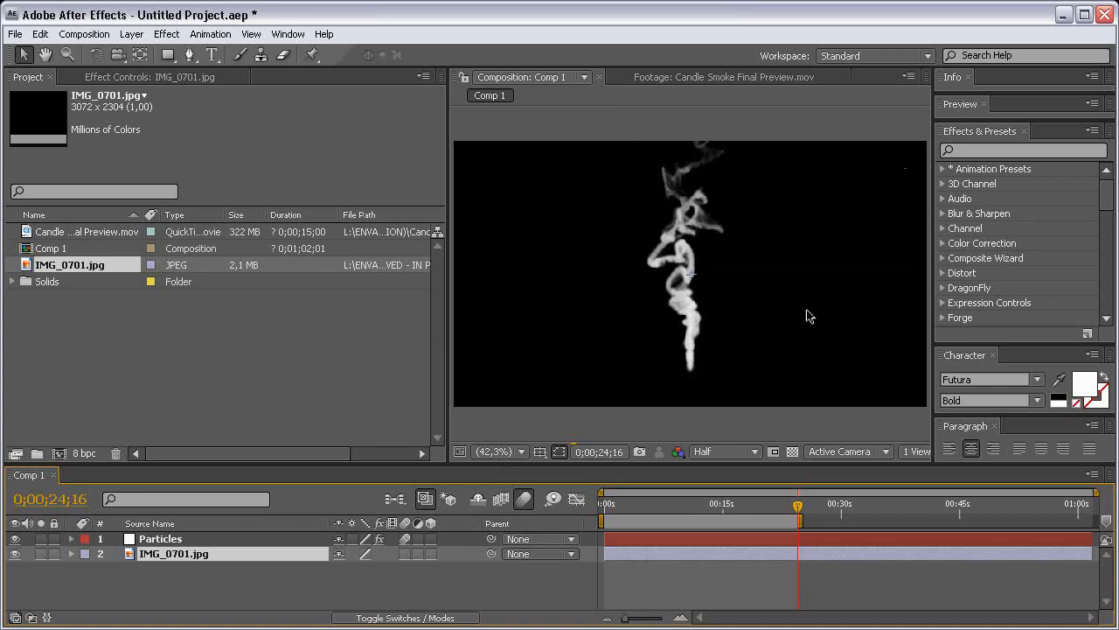
pyautogui.click(303, 541)
pyautogui.click(310, 550)
pyautogui.press('s')
pyautogui.moveTo(395, 569); pyautogui.dragTo(340, 569)
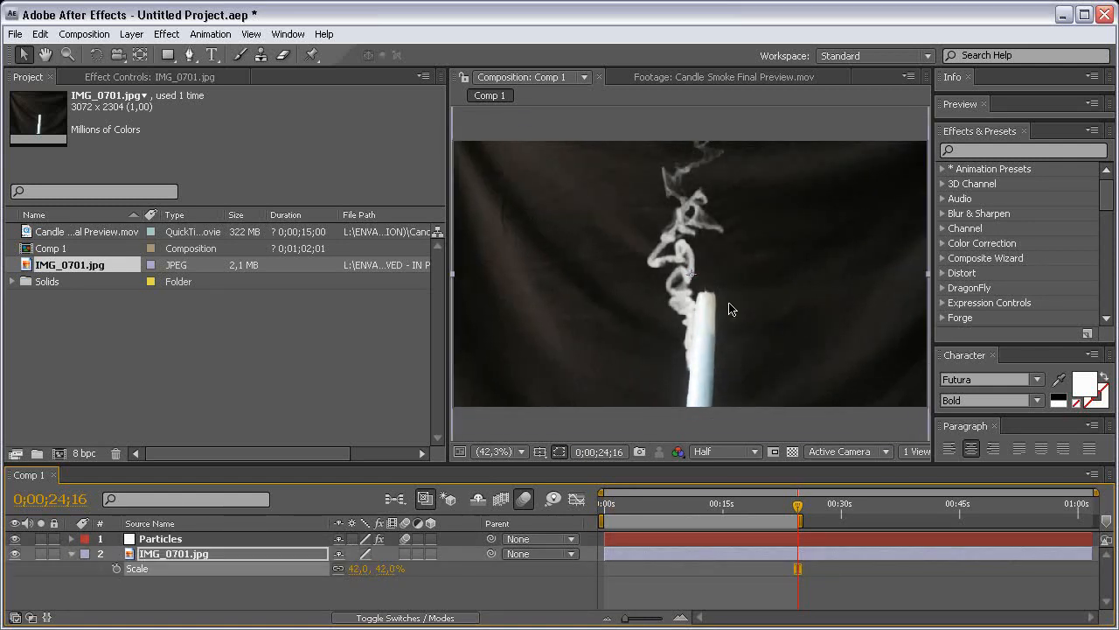
# Step: Shift the candle photo slightly downward and move the Particles layer so the smoke rises from the candle's wick
pyautogui.moveTo(750, 277); pyautogui.dragTo(747, 283)
pyautogui.click(212, 526)
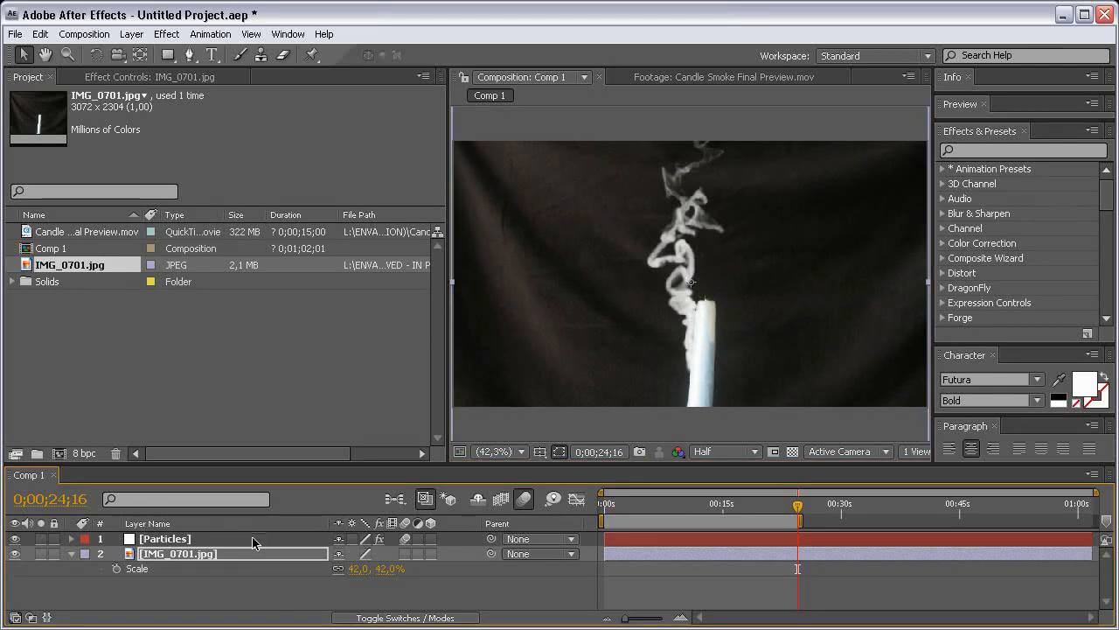
pyautogui.click(251, 539)
pyautogui.moveTo(800, 324); pyautogui.dragTo(816, 246)
pyautogui.press('Right')
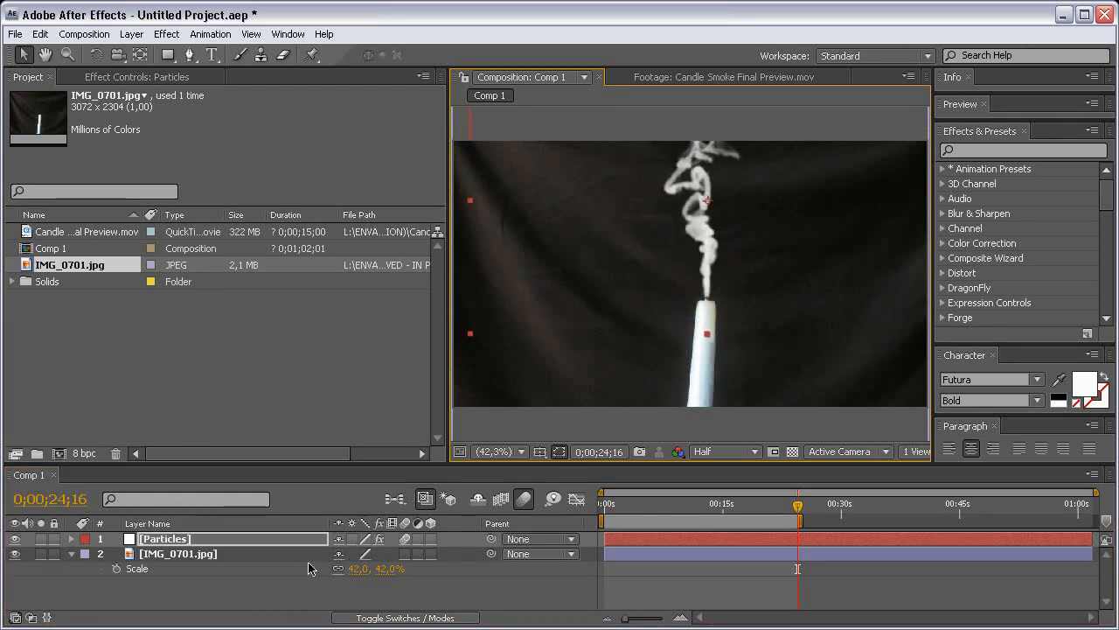
# Step: Set the Particles layer's blending mode to Screen
pyautogui.press('F4')
pyautogui.click(363, 540)
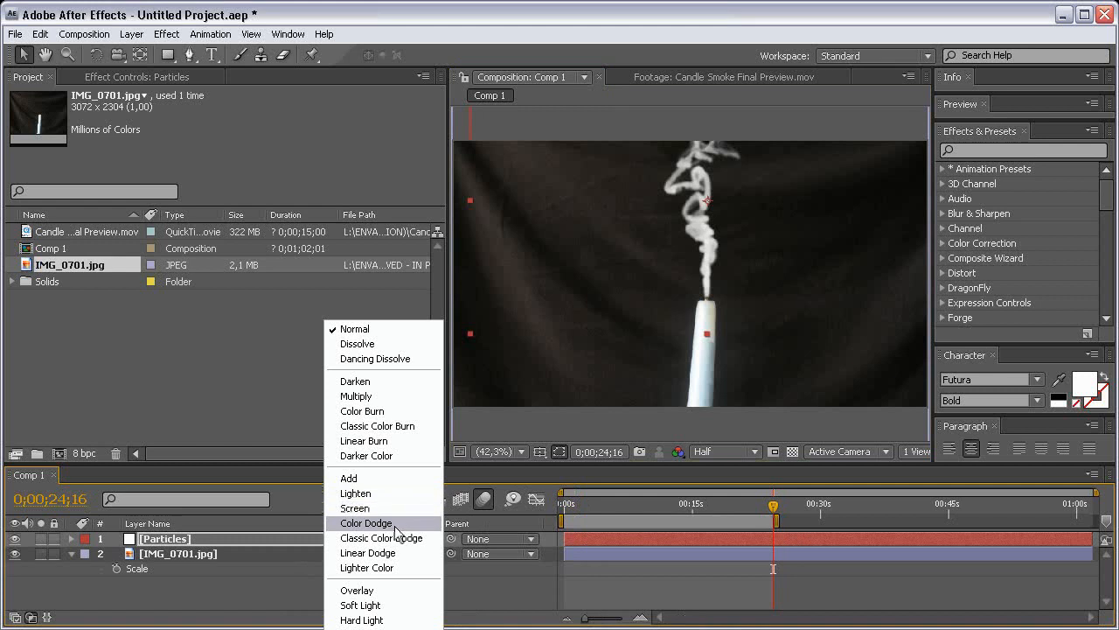
pyautogui.click(385, 508)
# Step: Reduce the Particles layer's opacity to 40% and check the smoke against the candle photo
pyautogui.press('t')
pyautogui.click(349, 554)
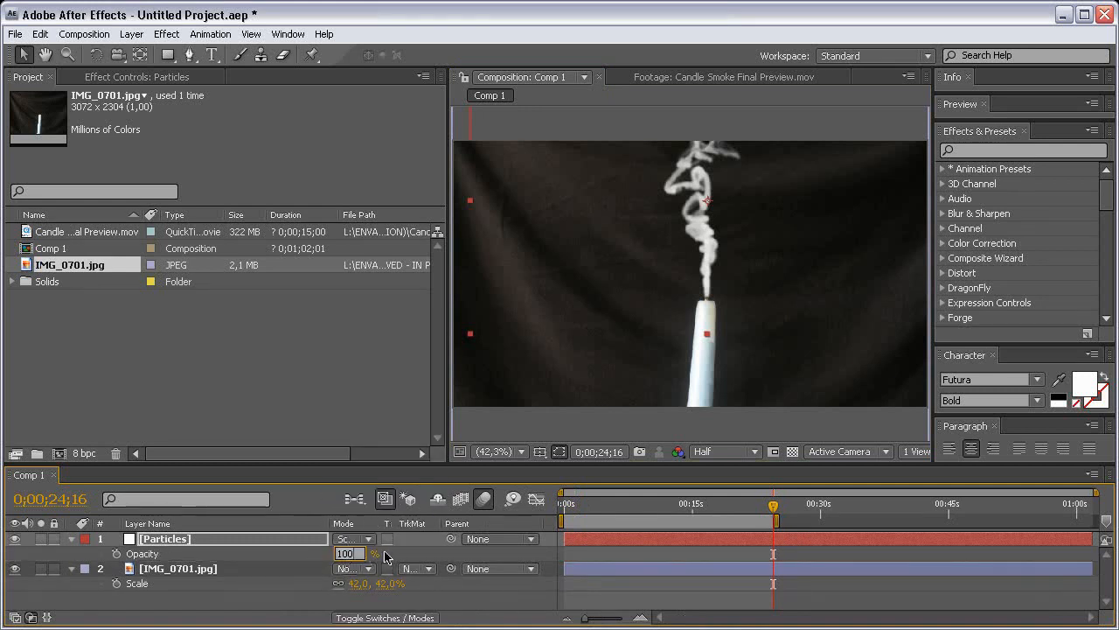
pyautogui.write('40')
pyautogui.press('Return')
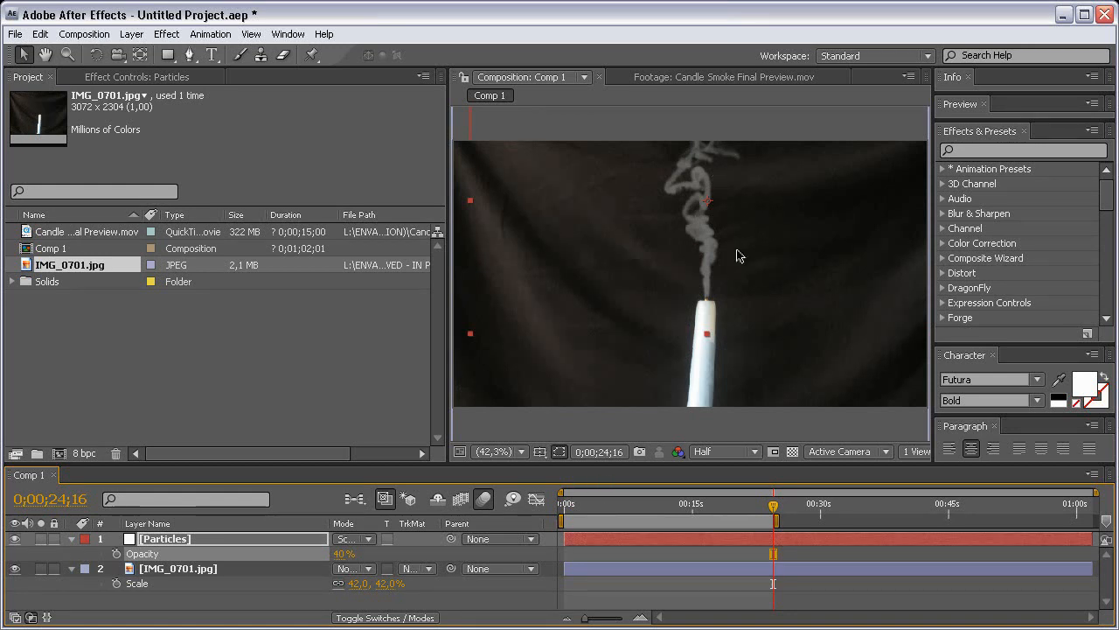
pyautogui.click(529, 594)
pyautogui.scroll(1, 694, 237)
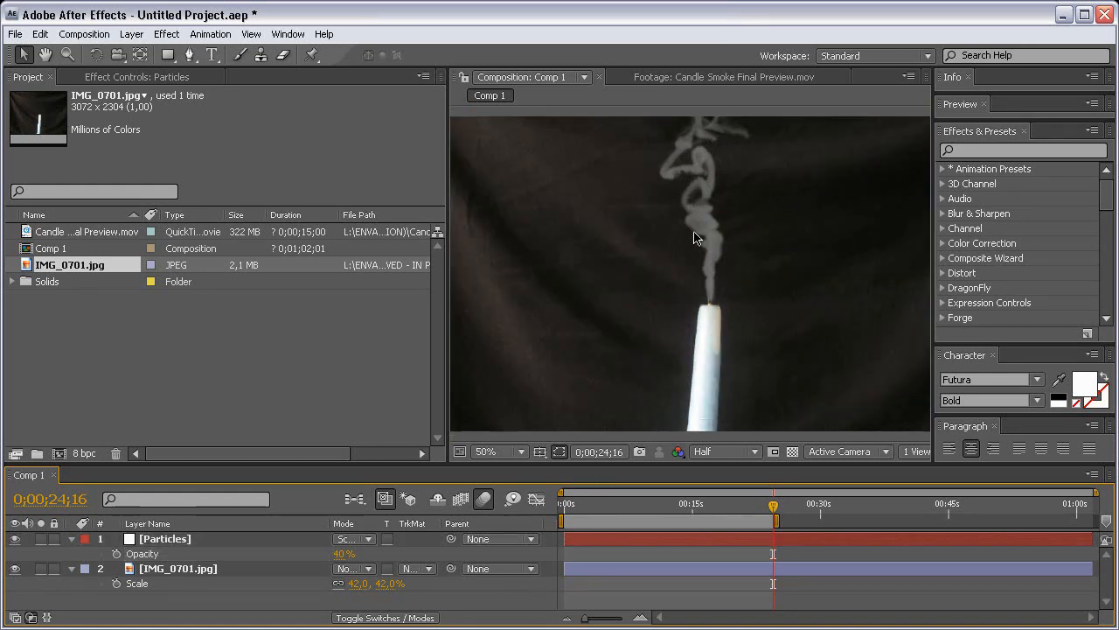
# Step: Try raising the Particles layer's opacity to 65% and to 75%, comparing the smoke's strength
pyautogui.click(342, 554)
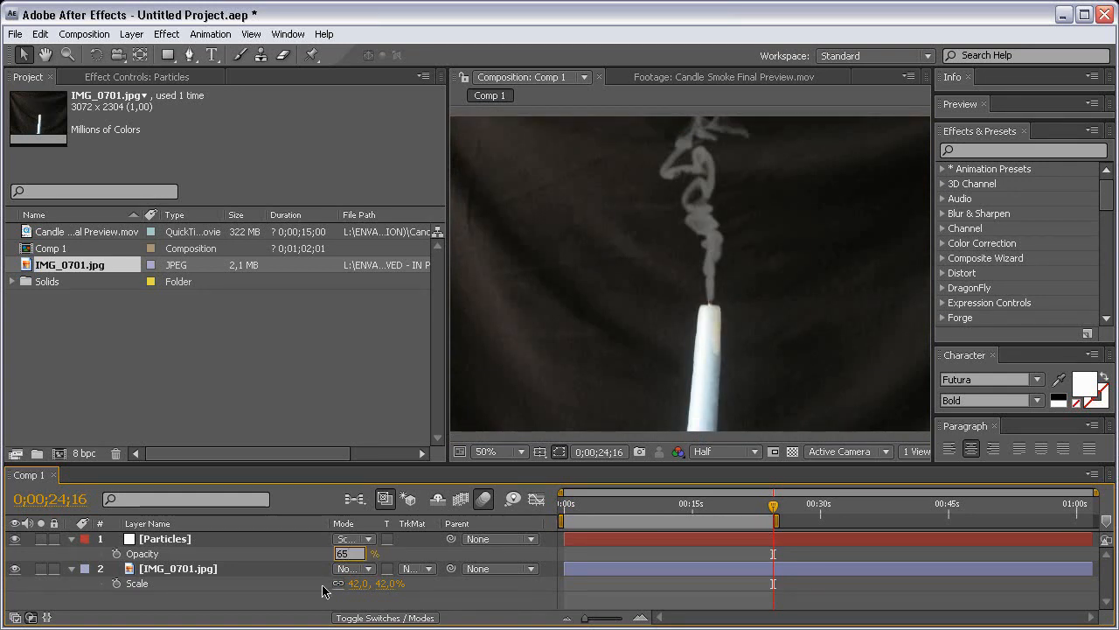
pyautogui.press('Return')
pyautogui.click(541, 543)
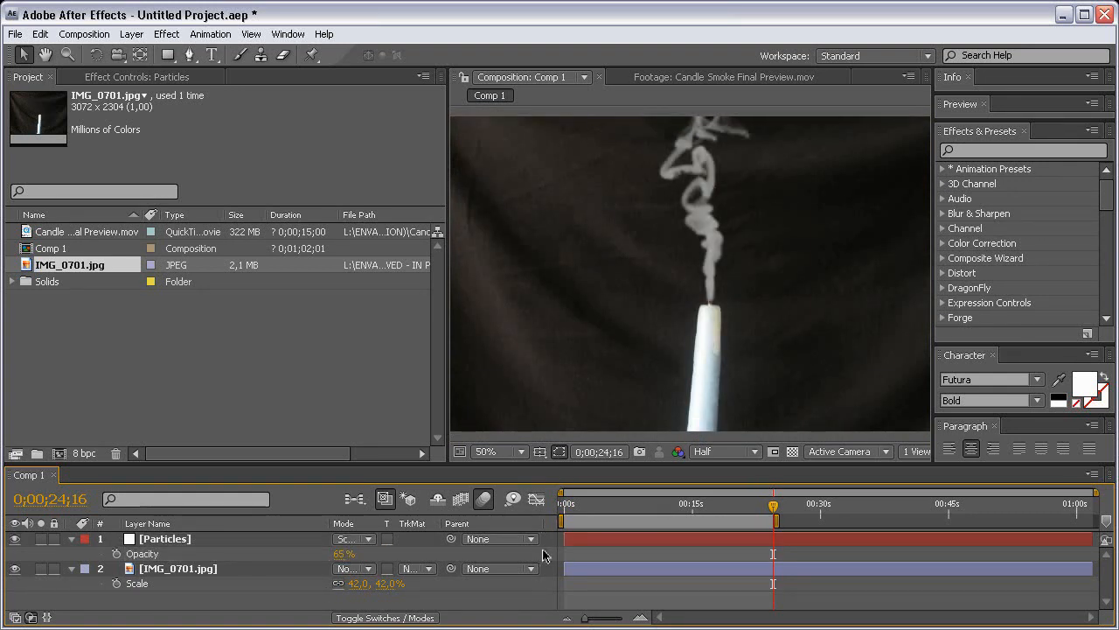
pyautogui.click(342, 553)
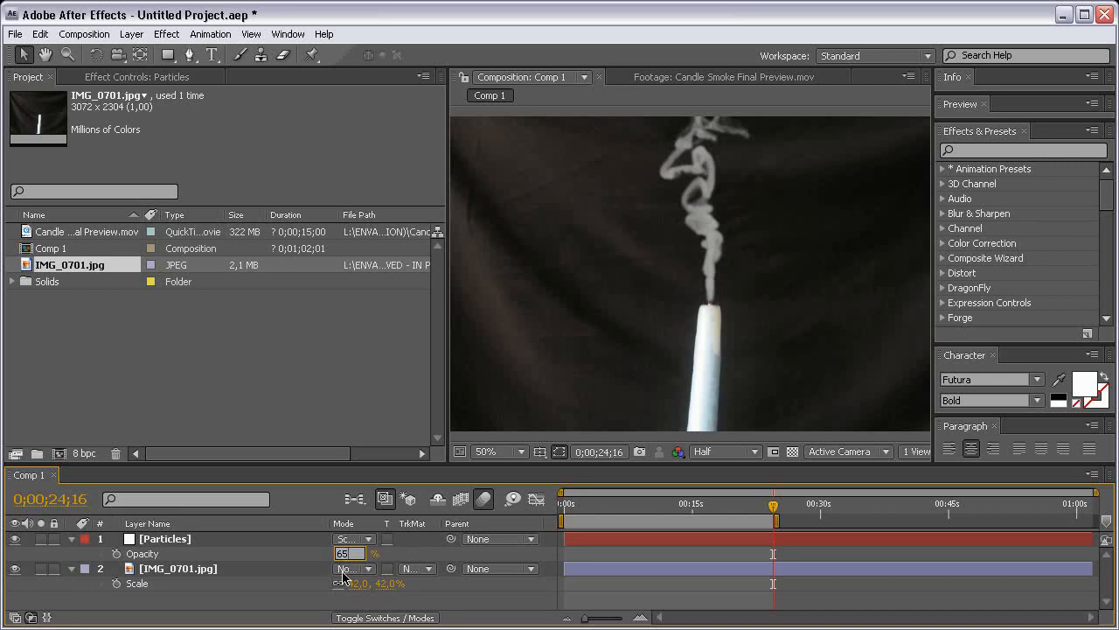
pyautogui.write('75')
pyautogui.press('Return')
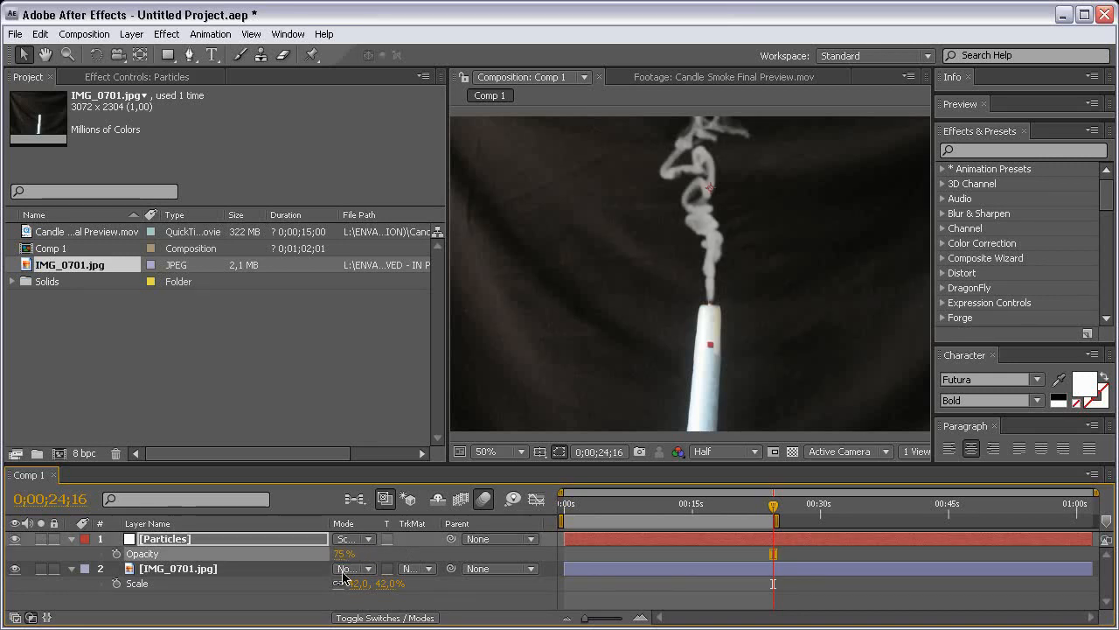
pyautogui.click(483, 601)
pyautogui.press('.')
pyautogui.press(',')
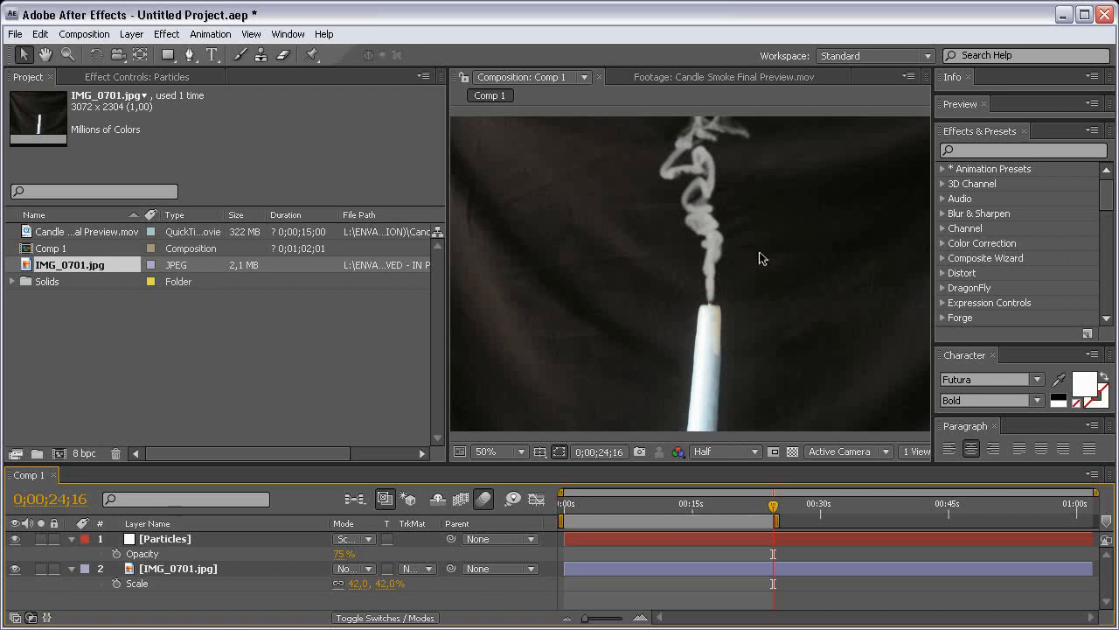
# Step: Return to the Particles layer's effect settings and set the Aux System's Opacity to 2
pyautogui.click(285, 536)
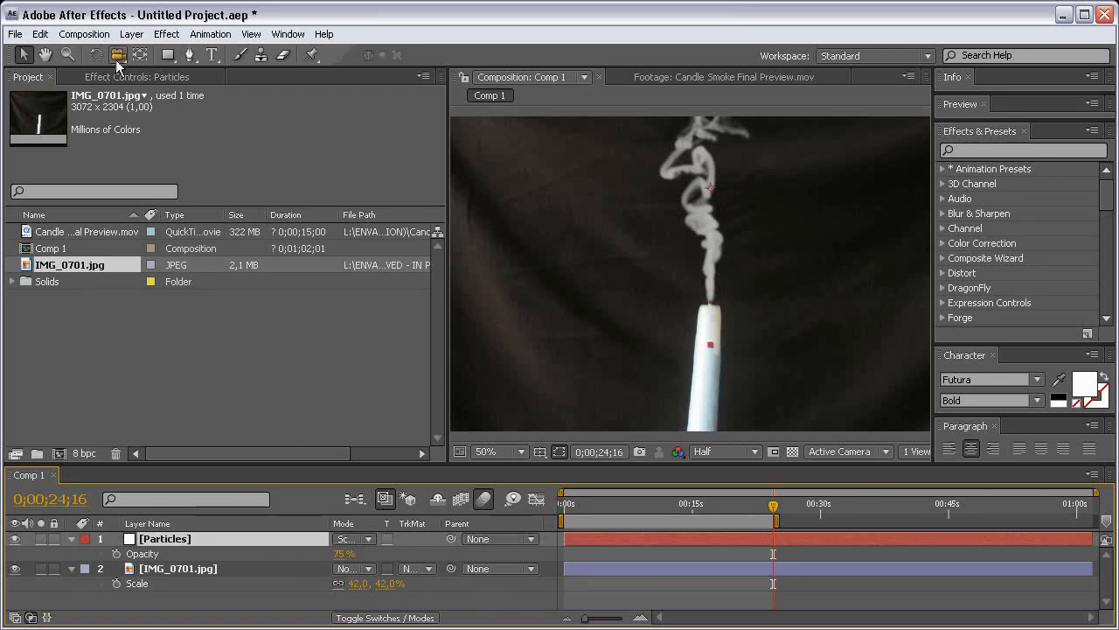
pyautogui.click(136, 76)
pyautogui.moveTo(438, 150); pyautogui.dragTo(434, 376)
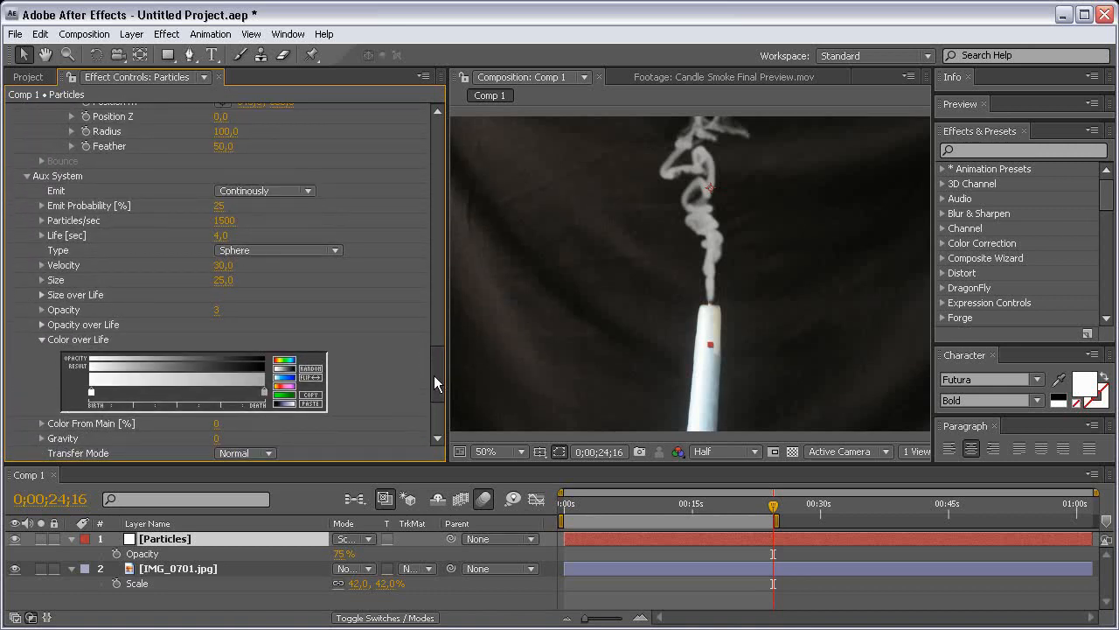
pyautogui.click(215, 310)
pyautogui.write('3')
pyautogui.press('Return')
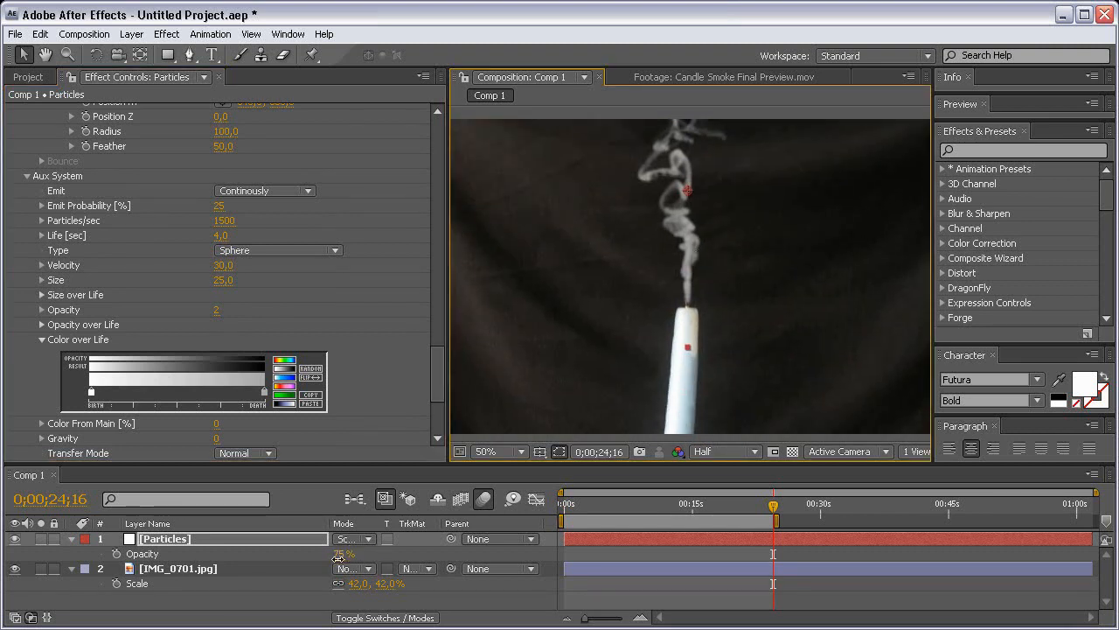
# Step: Raise the Particles layer's opacity to 100% and enter 2 for the Aux System's Opacity again
pyautogui.moveTo(348, 553); pyautogui.dragTo(360, 564)
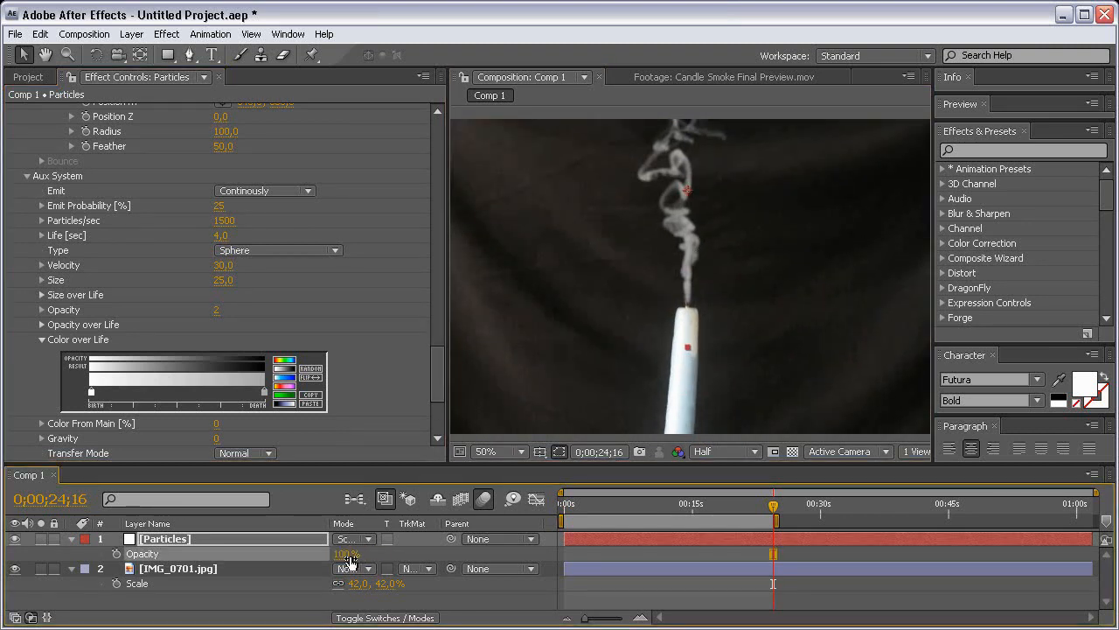
pyautogui.click(446, 556)
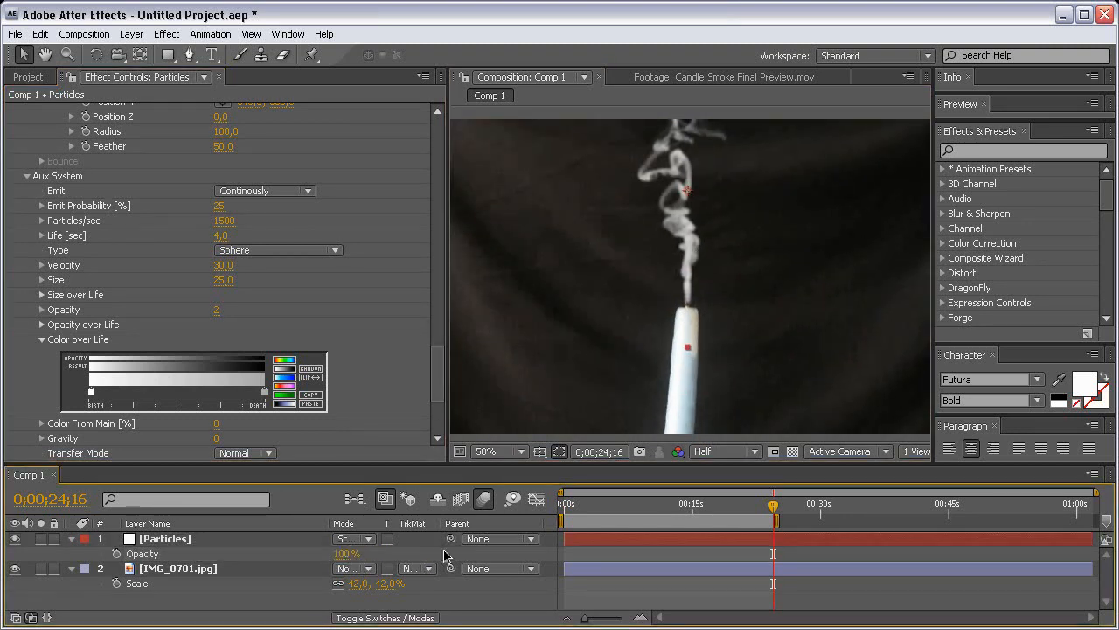
pyautogui.click(218, 311)
pyautogui.write('2')
pyautogui.press('Return')
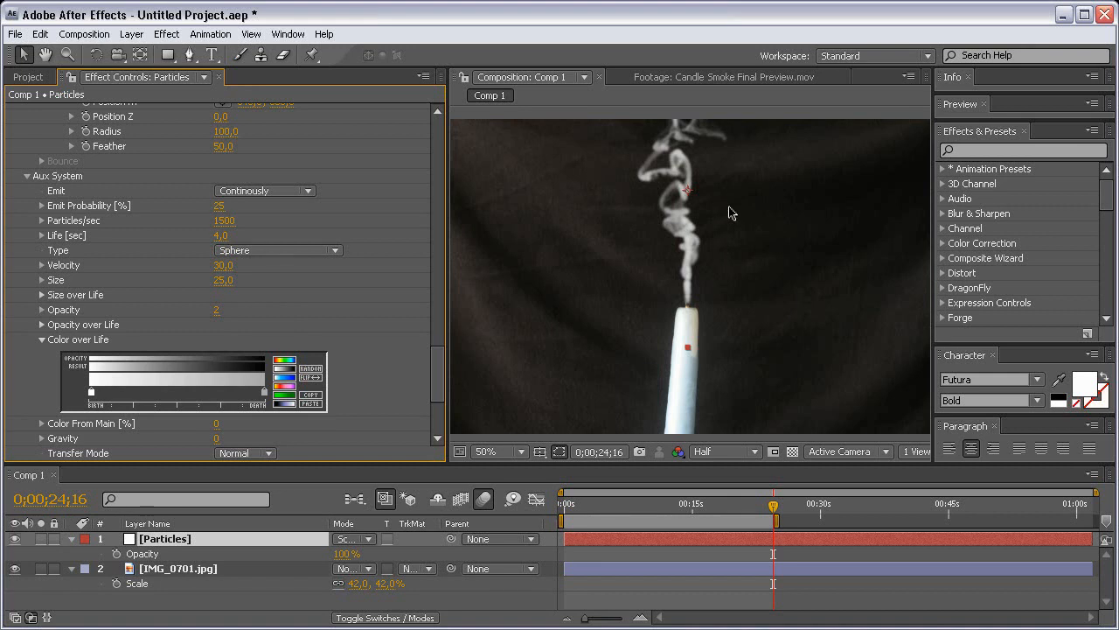
# Step: Set the Turbulence Field's Scale to 5 in the Particles layer's physics settings
pyautogui.moveTo(434, 388); pyautogui.dragTo(433, 160)
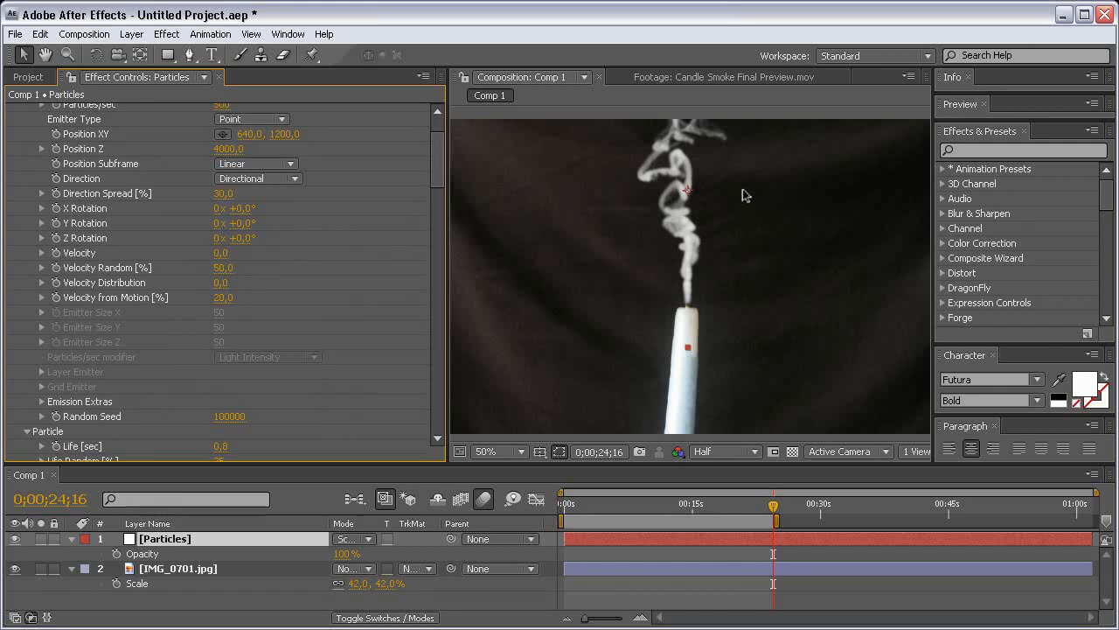
pyautogui.moveTo(437, 152); pyautogui.dragTo(432, 331)
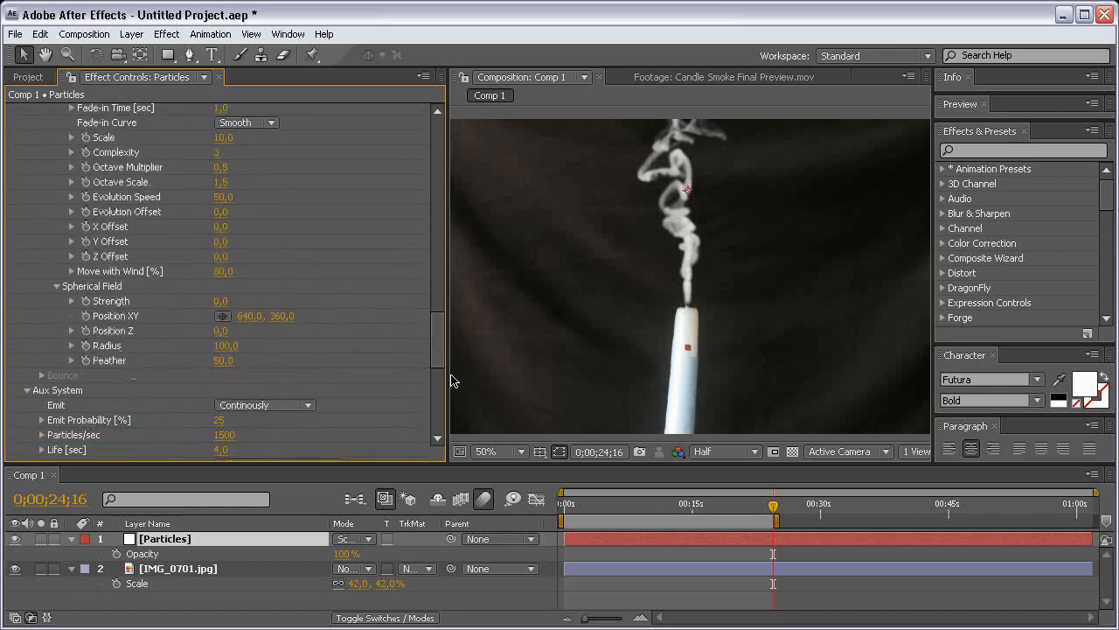
pyautogui.scroll(-5, 434, 354)
pyautogui.moveTo(431, 371); pyautogui.dragTo(426, 326)
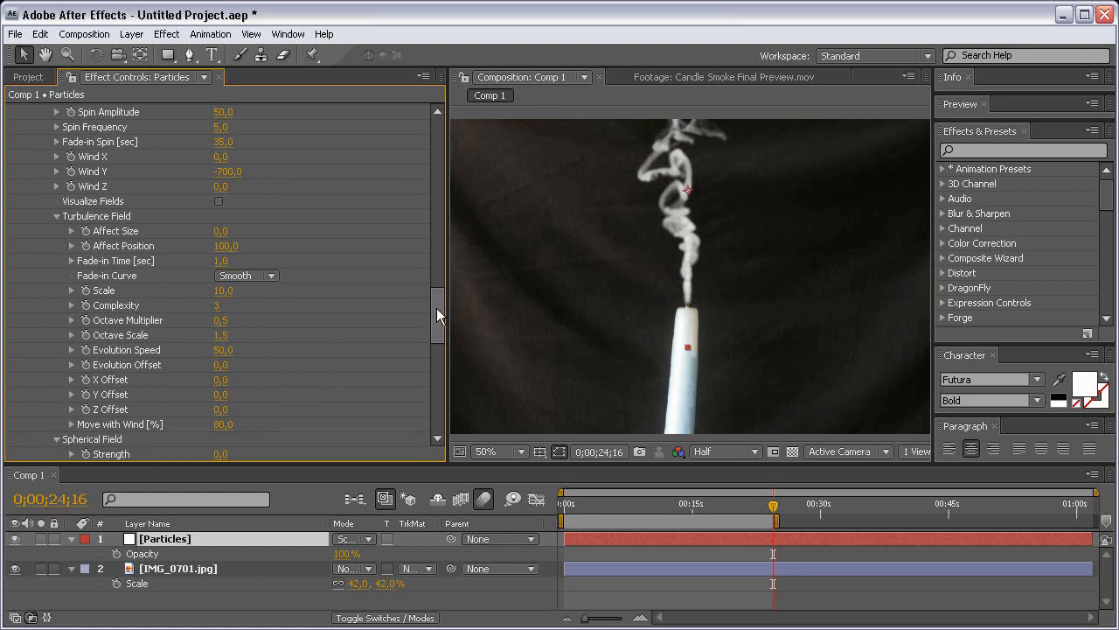
pyautogui.moveTo(436, 308); pyautogui.dragTo(435, 304)
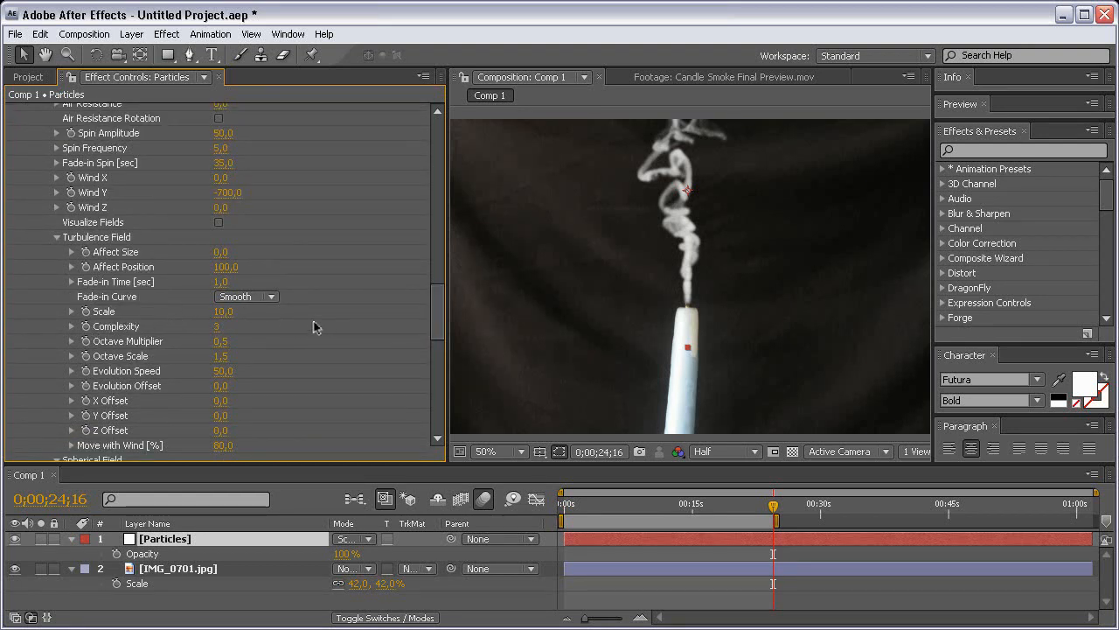
pyautogui.click(223, 311)
pyautogui.write('5')
pyautogui.press('Return')
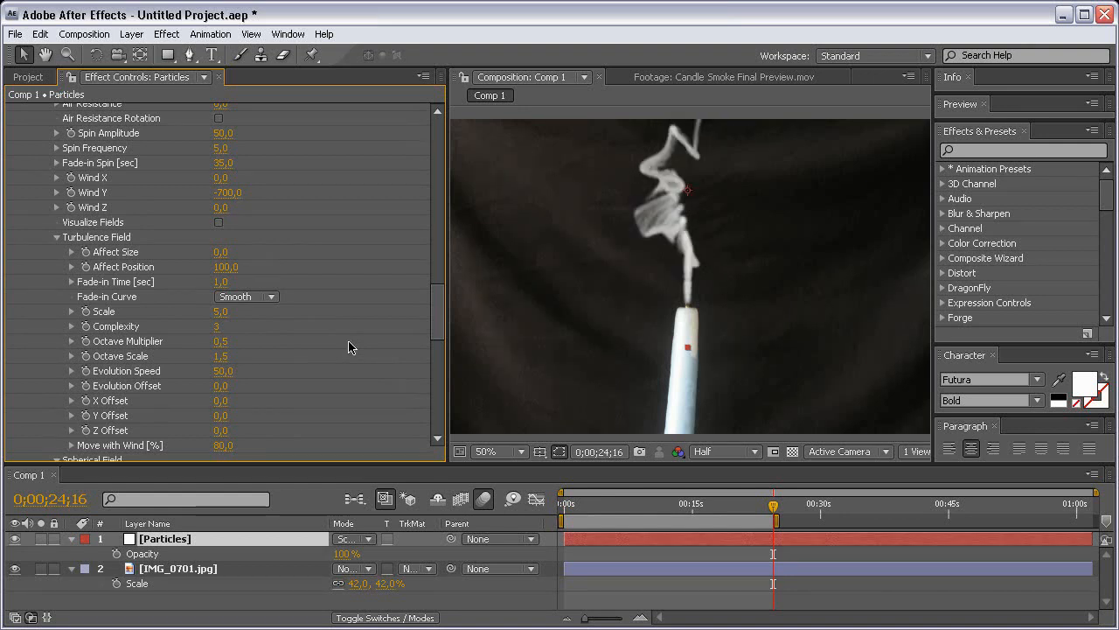
# Step: Try a Scale of 15 for the Turbulence Field in the Particles layer's physics settings
pyautogui.click(222, 311)
pyautogui.write('15')
pyautogui.press('Return')
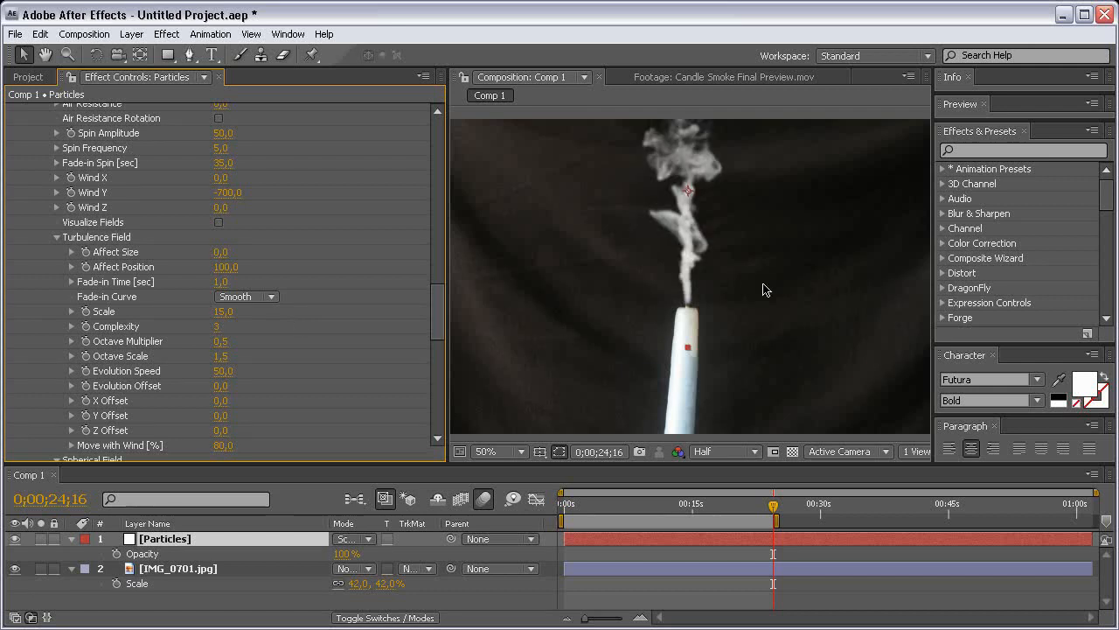
# Step: Set the Turbulence Field's Complexity to 6 and its Scale to 8
pyautogui.click(218, 326)
pyautogui.write('6')
pyautogui.hotkey('shift', 'Tab')
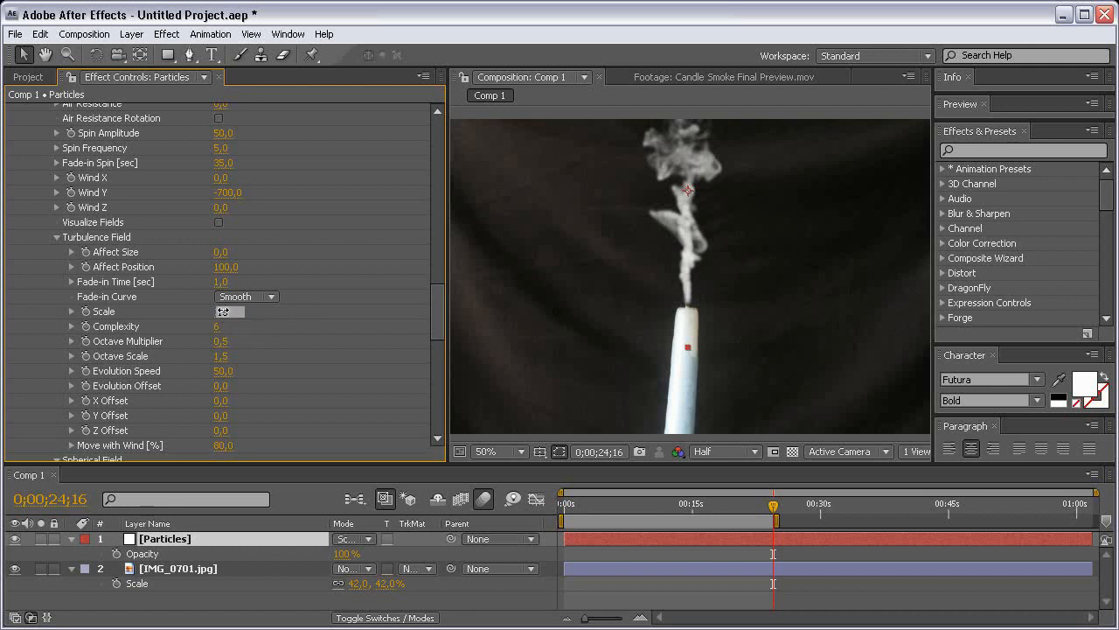
pyautogui.write('8')
pyautogui.press('Return')
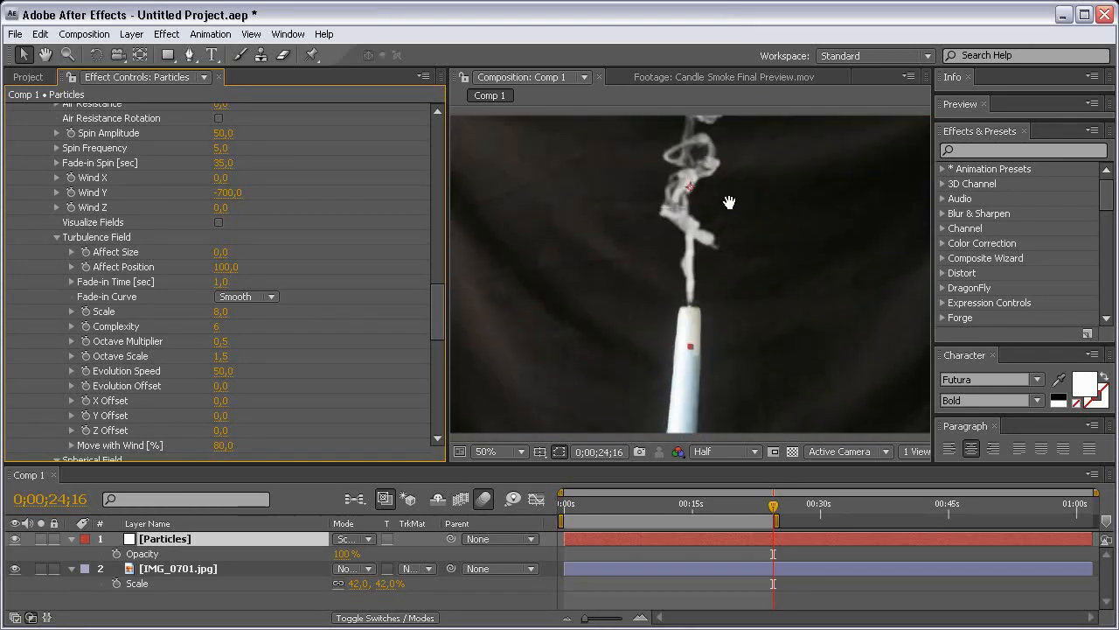
# Step: Fit the whole composition in the viewer, then collapse the properties of both timeline layers and deselect them
pyautogui.scroll(-1, 731, 198)
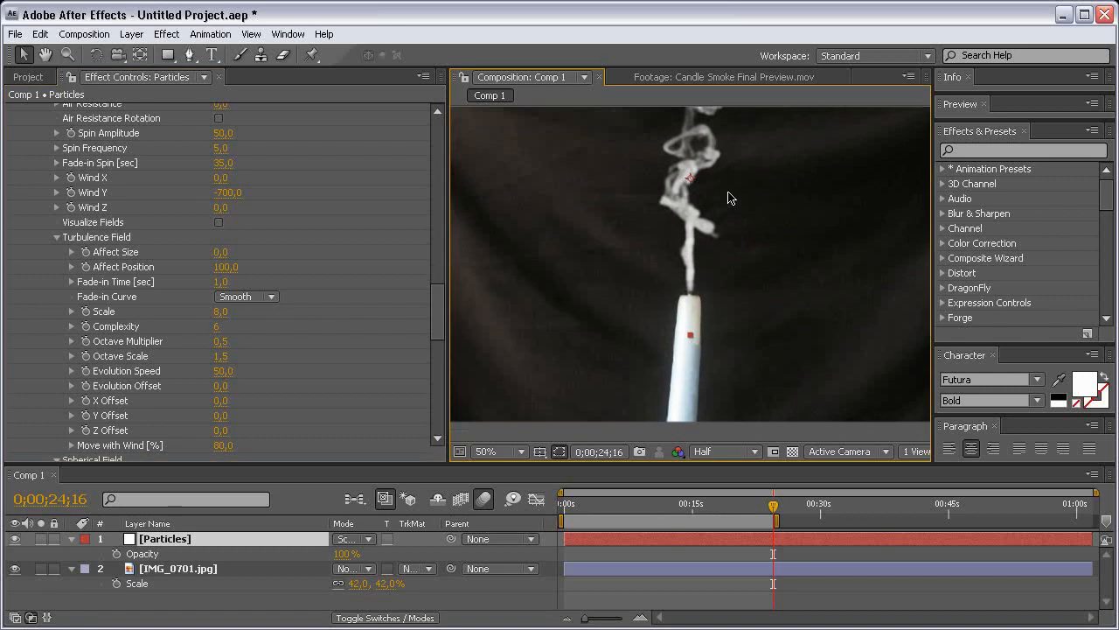
pyautogui.click(511, 450)
pyautogui.click(515, 472)
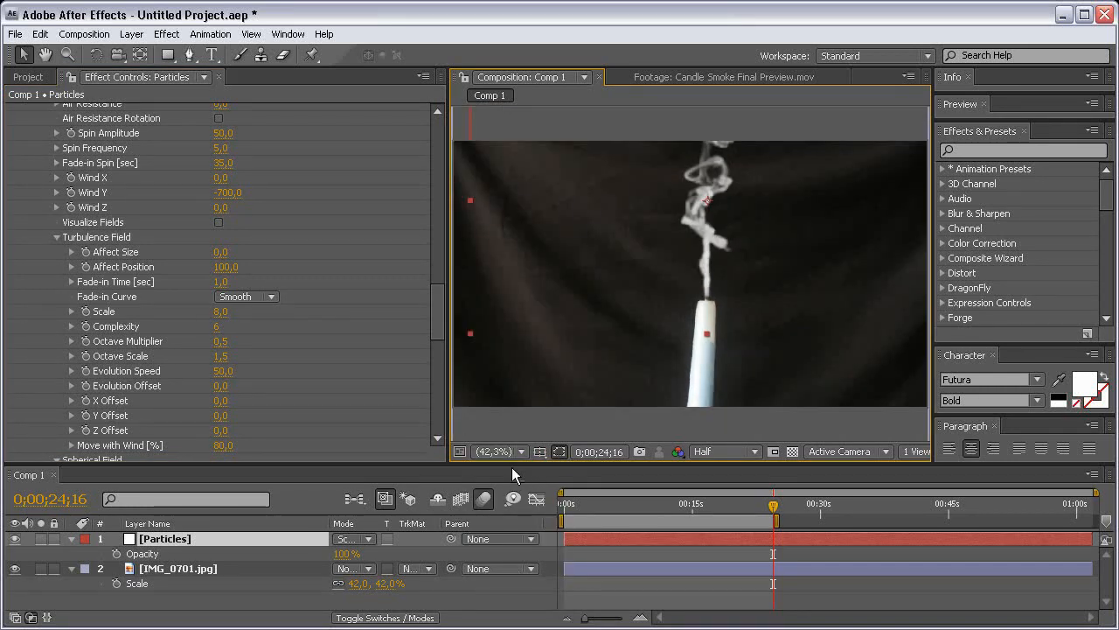
pyautogui.click(72, 539)
pyautogui.click(72, 553)
pyautogui.click(245, 579)
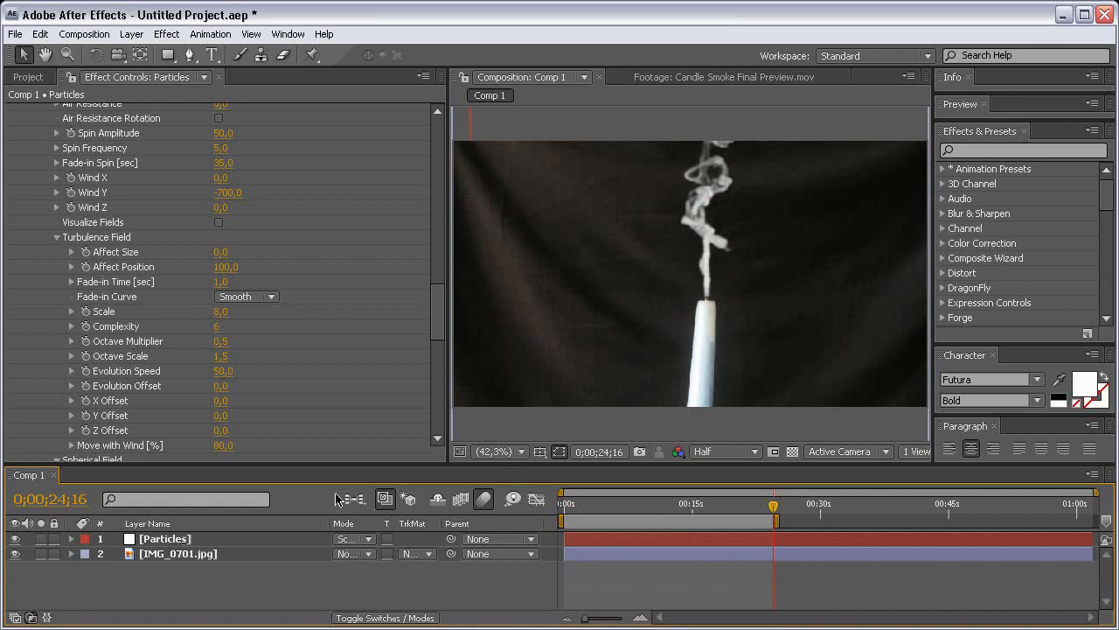
# Step: Make the timeline area taller and collapse all of the Particular effect's open parameter groups
pyautogui.moveTo(335, 461); pyautogui.dragTo(334, 432)
pyautogui.moveTo(437, 288); pyautogui.dragTo(435, 114)
pyautogui.click(27, 154)
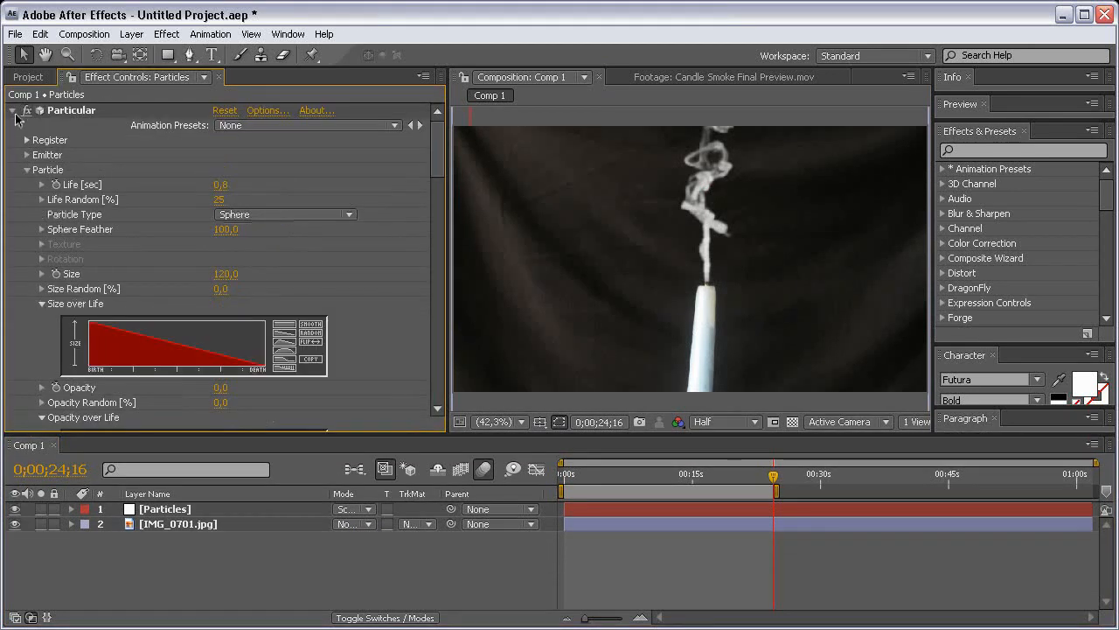
pyautogui.click(27, 170)
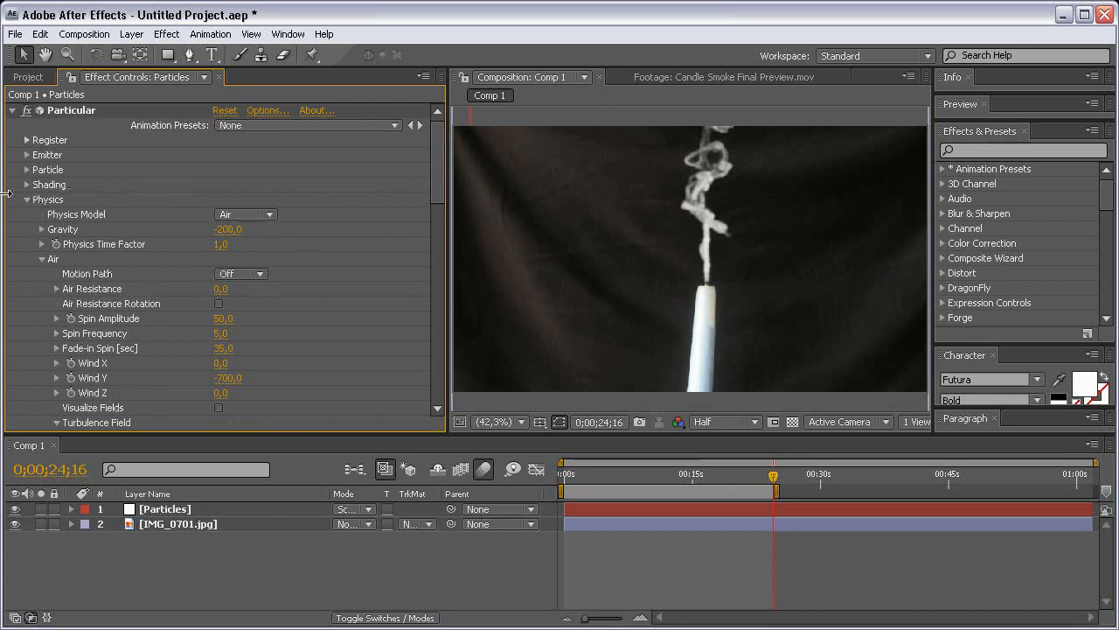
pyautogui.click(27, 199)
pyautogui.click(27, 214)
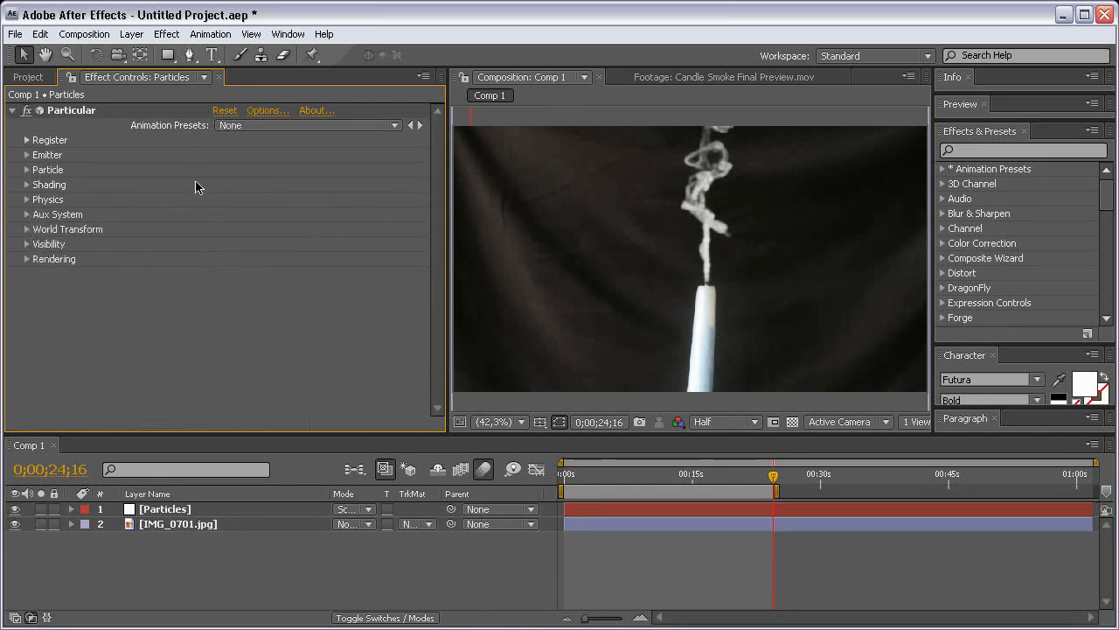
# Step: Refit the composition to the resized viewer and return to the timeline with no layer selected
pyautogui.click(516, 421)
pyautogui.click(521, 453)
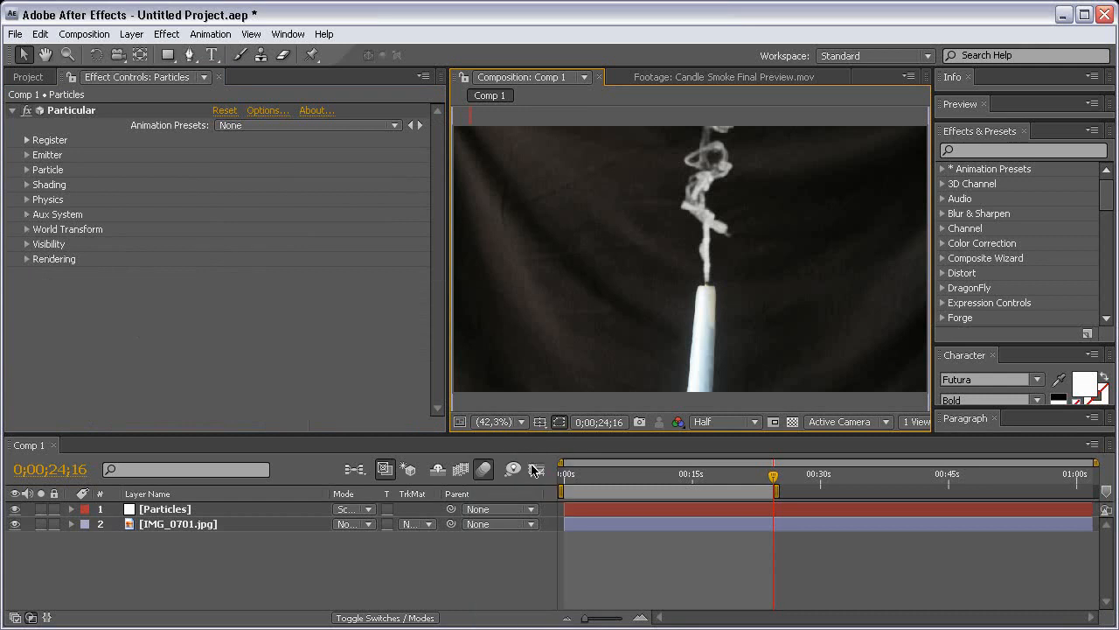
pyautogui.click(612, 550)
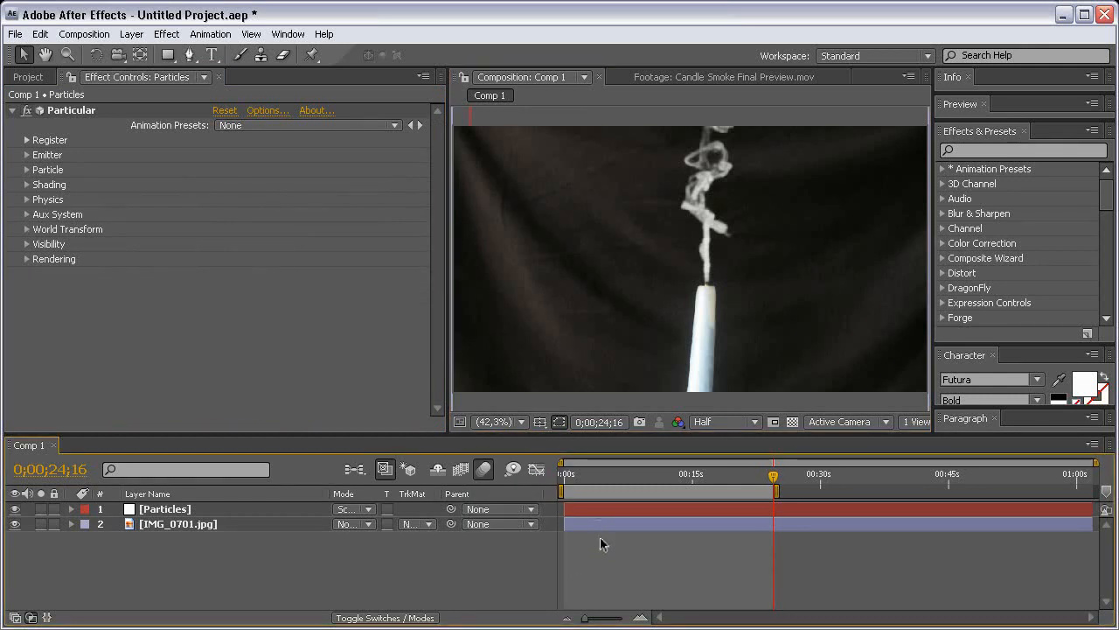